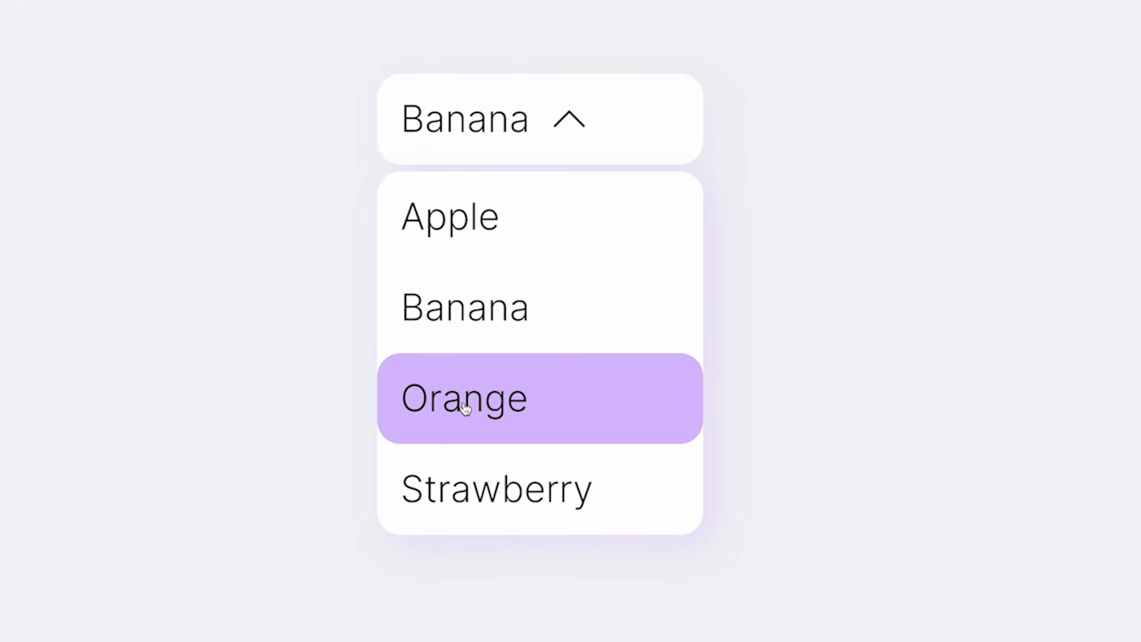
click(462, 380)
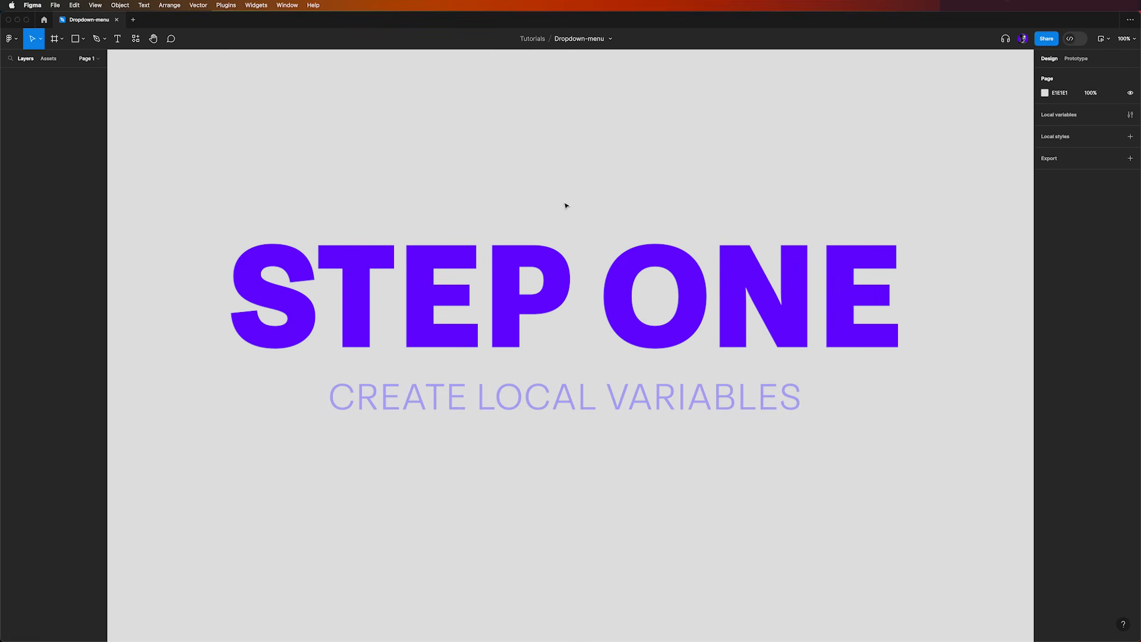
Create a local string variable named fruit1 with the value Apple
click(1132, 115)
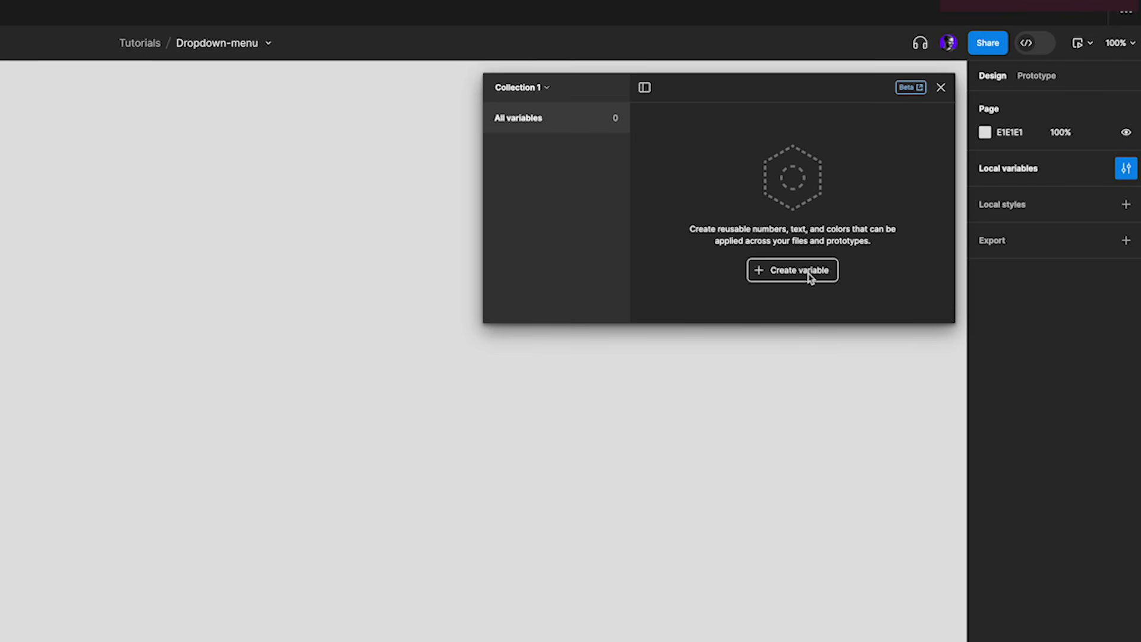
click(810, 277)
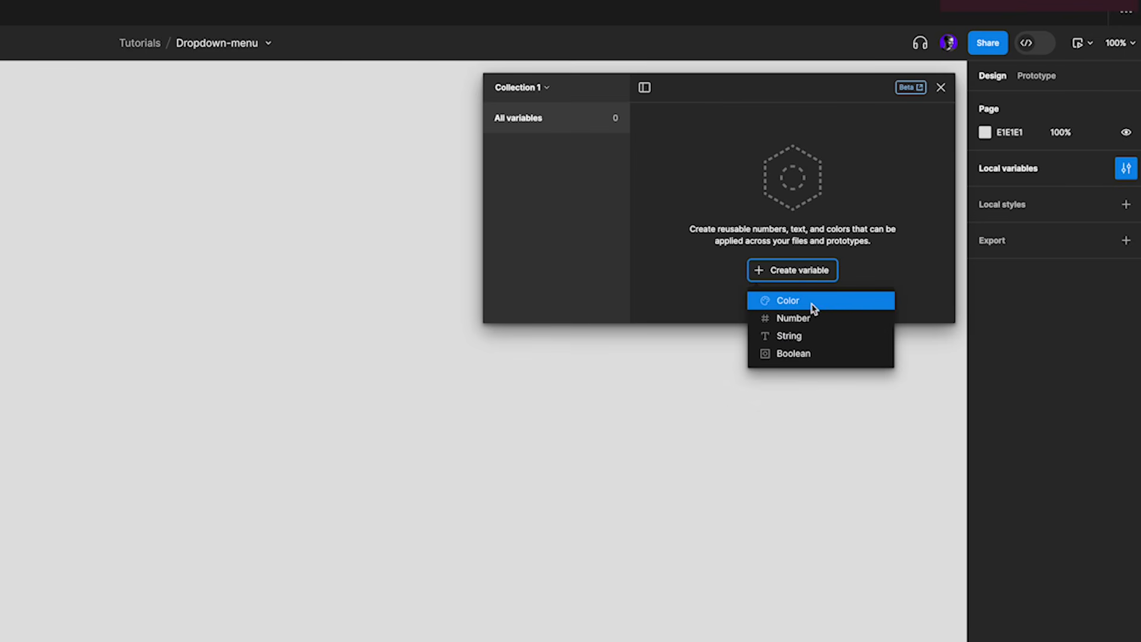
click(808, 338)
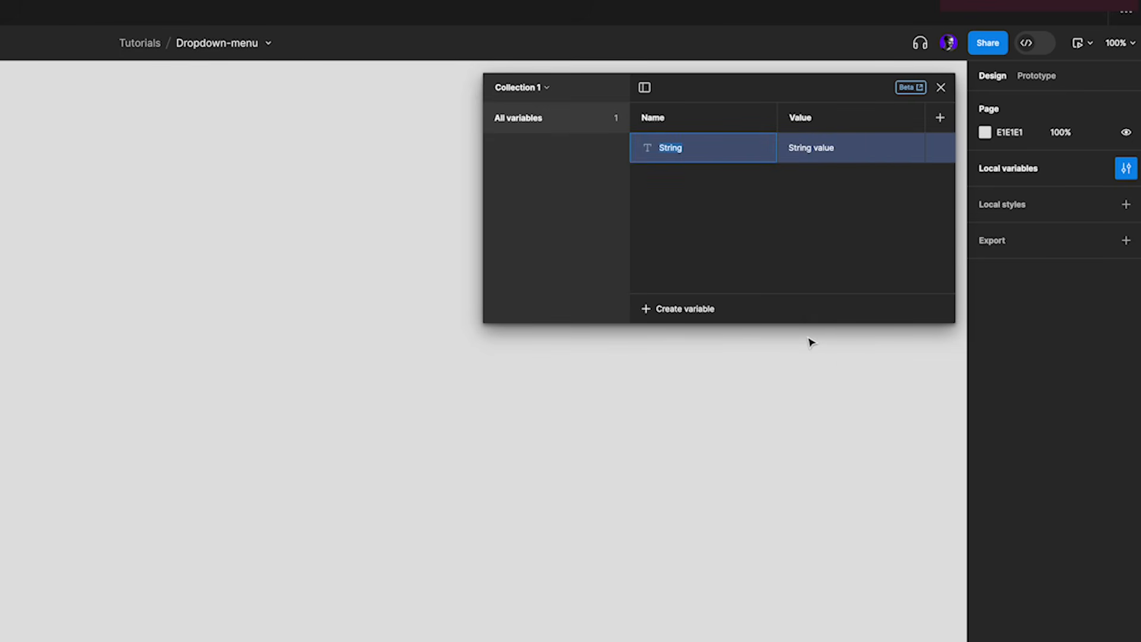
text(fruit1)
click(826, 148)
text(Apple)
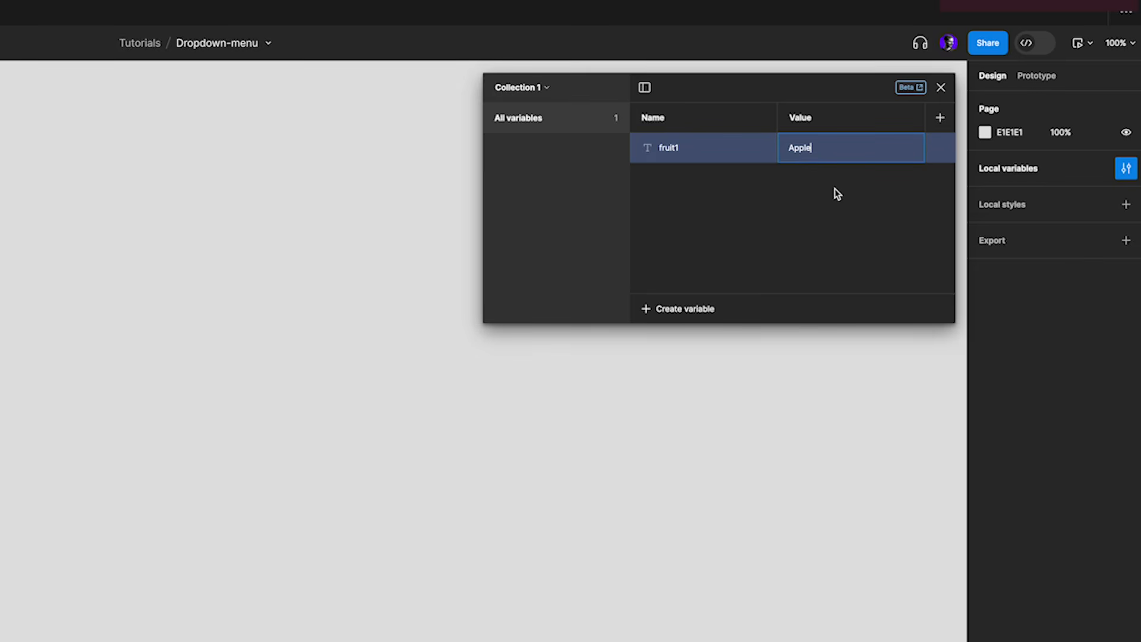
key(Return)
Add a second string variable named fruit2 with the value Banana
click(694, 319)
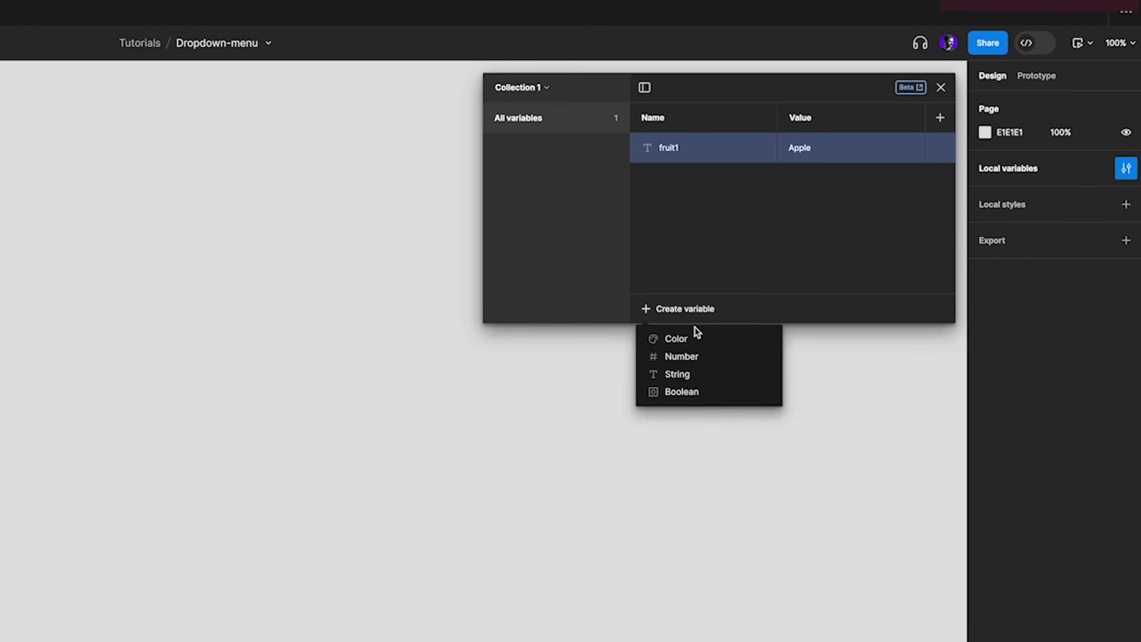
click(688, 375)
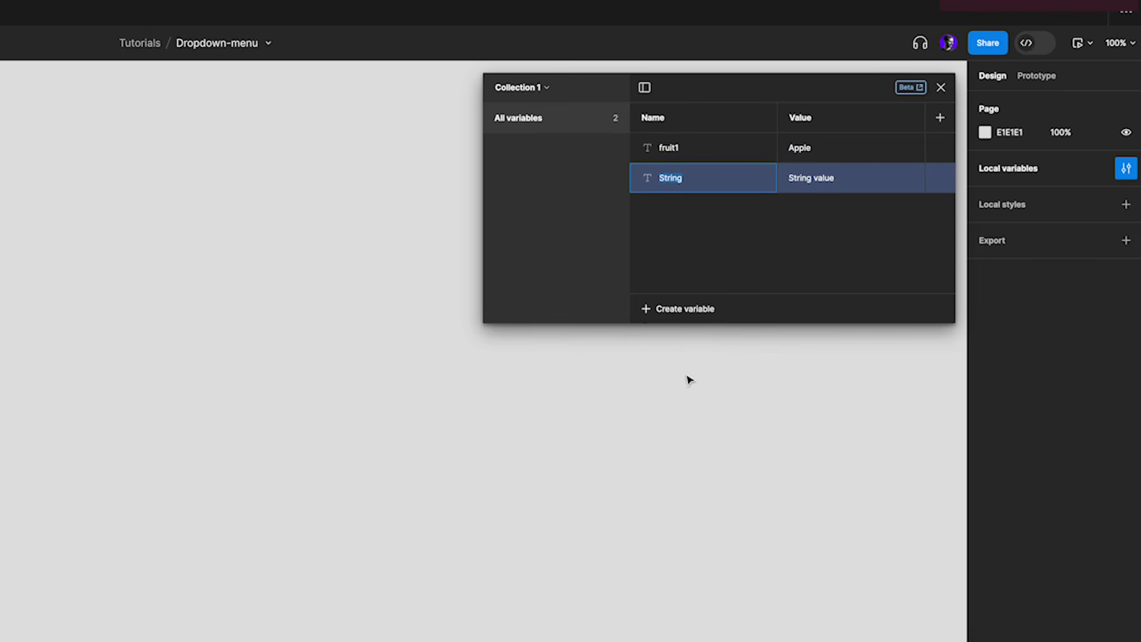
text(fruit2)
click(785, 179)
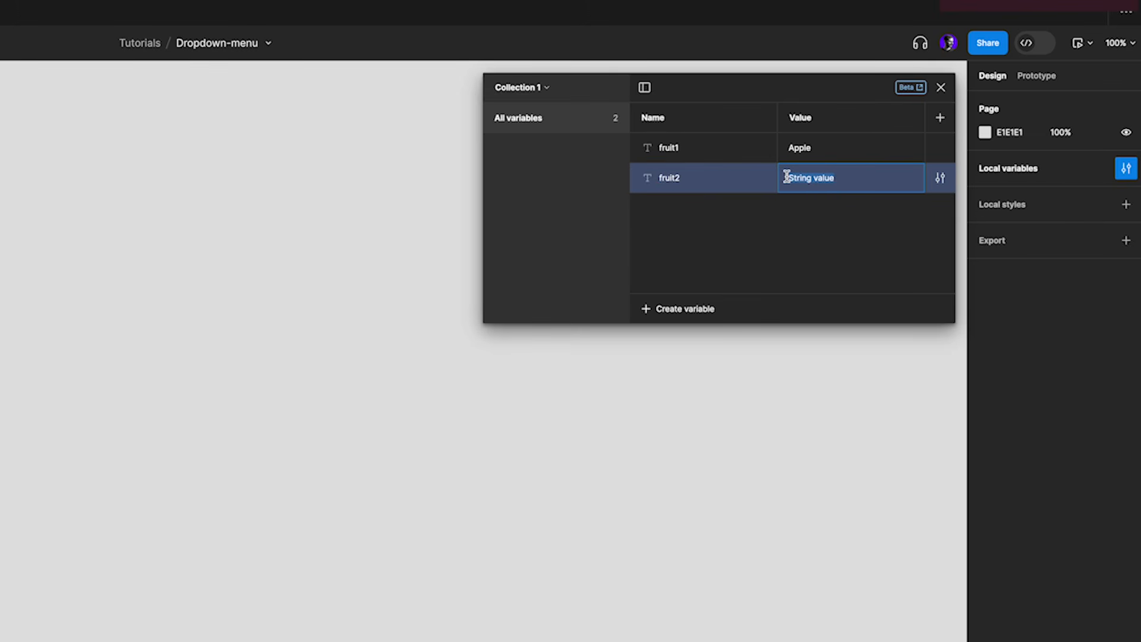
text(Banana)
key(Return)
Add a third string variable named fruit3 with the value Orange
click(718, 310)
click(688, 375)
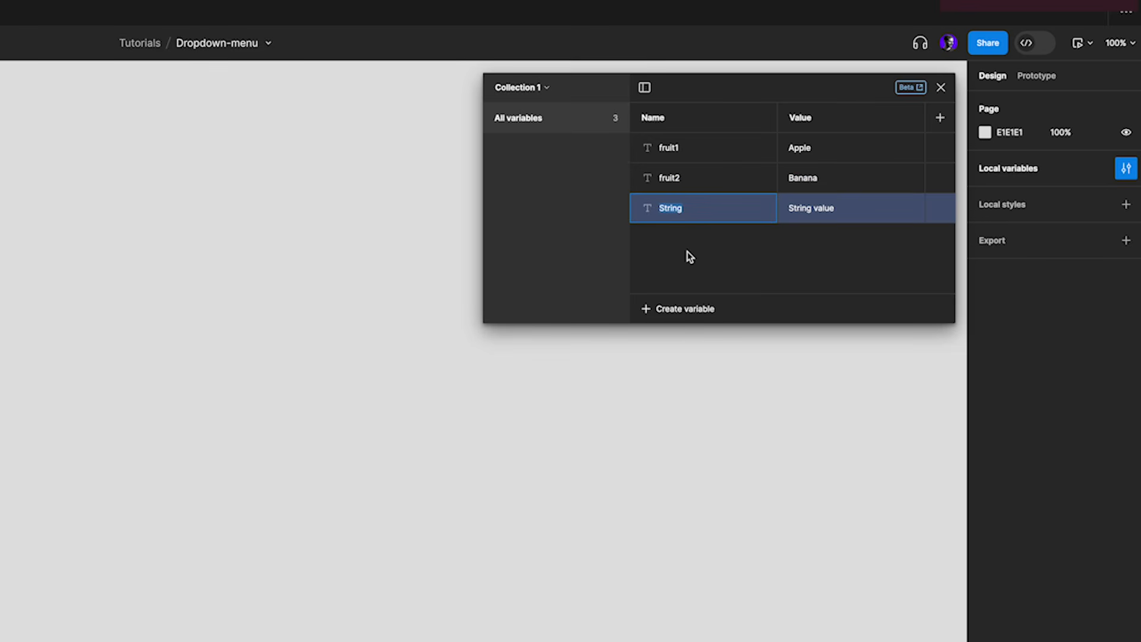
text(fruit3)
click(815, 209)
text(Orange)
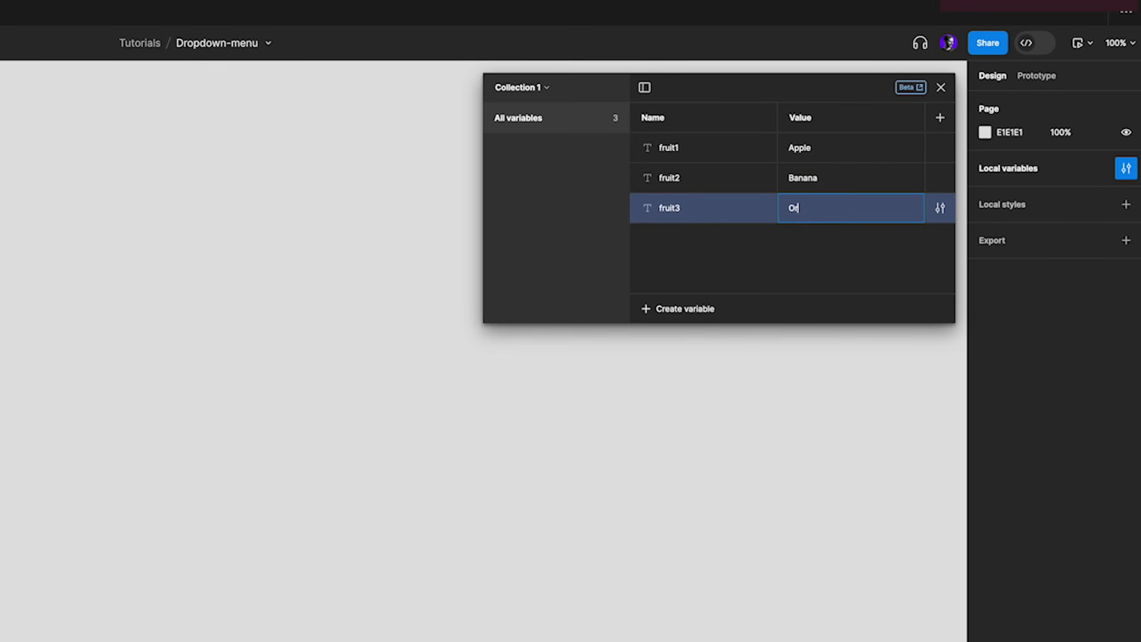
Add a fourth string variable named fruit4 with the value Strawberry
click(700, 310)
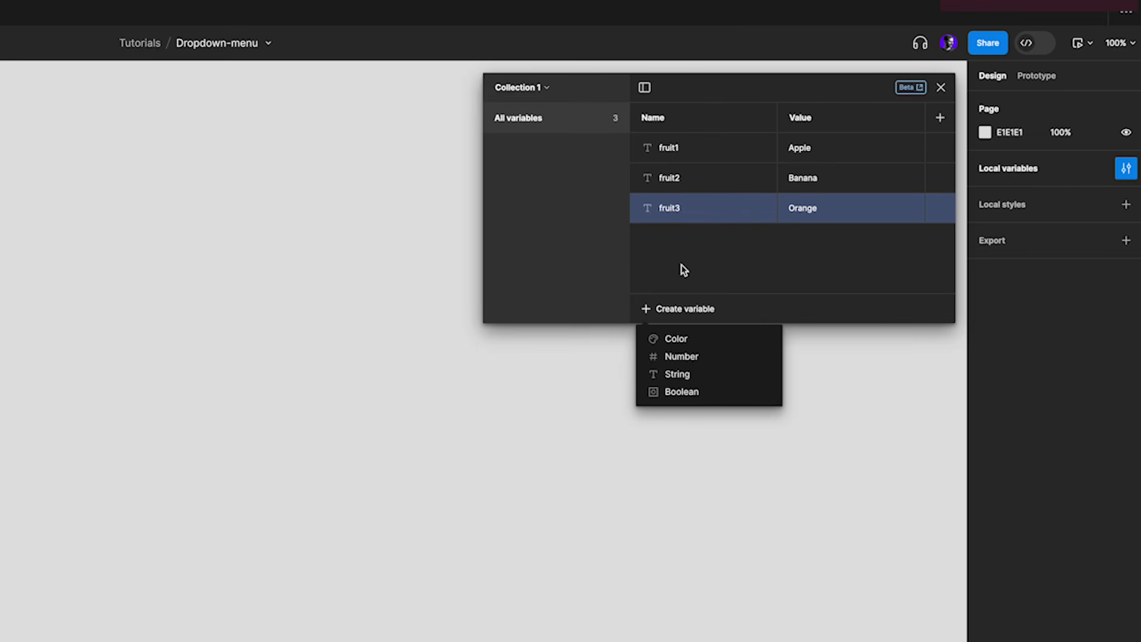
click(678, 375)
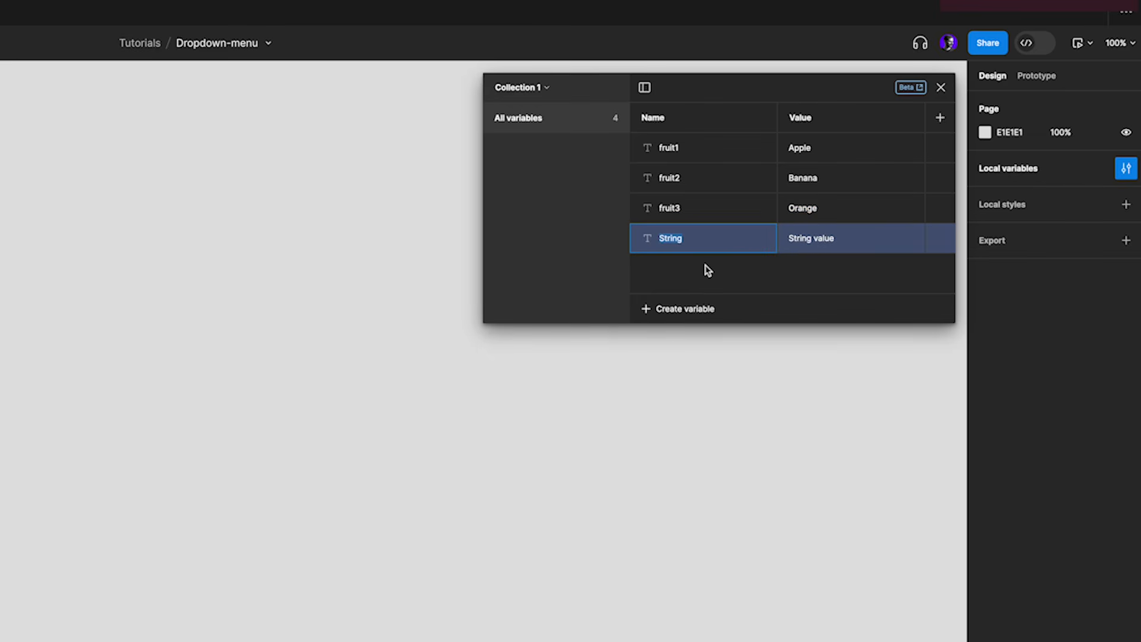
text(fruit4)
click(816, 239)
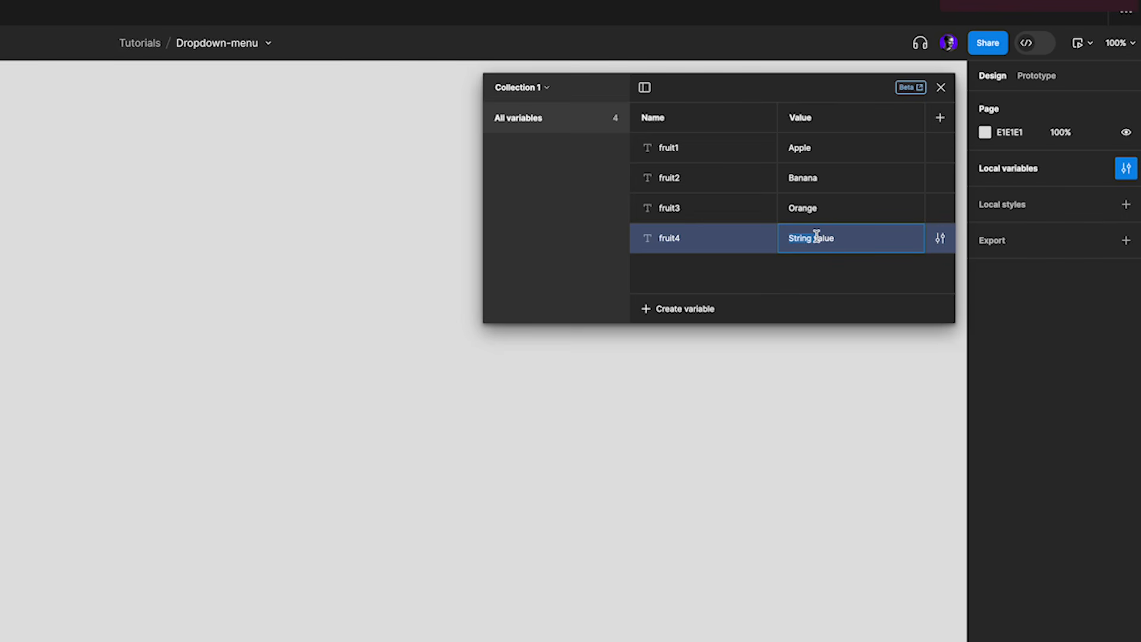
text(Strawberry)
click(823, 275)
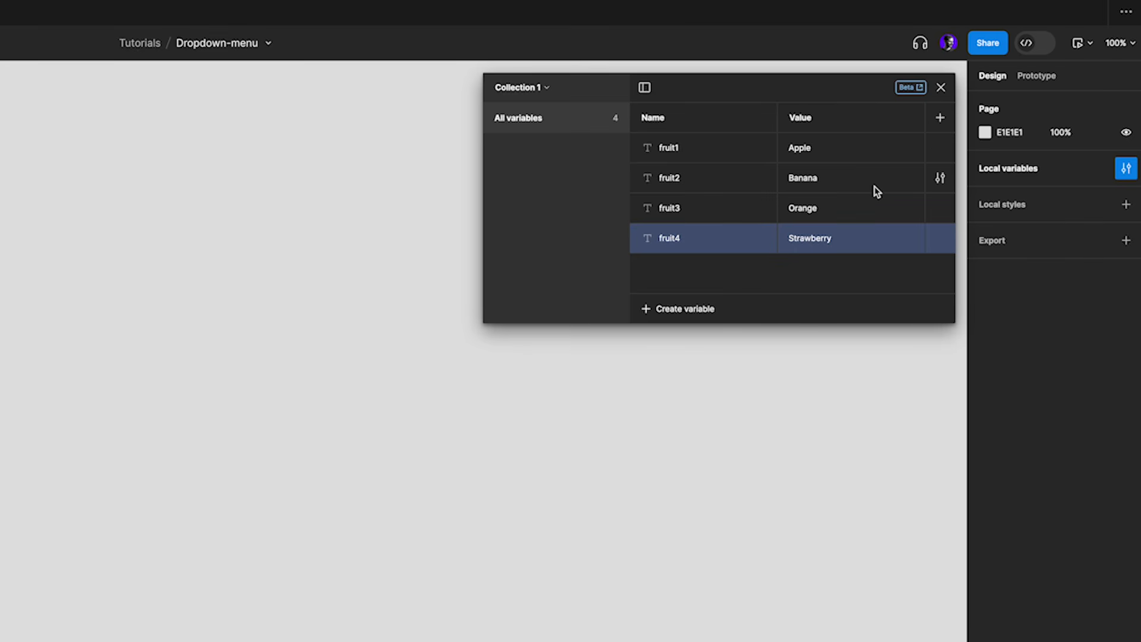
Add a color variable named primary with the default white FFFFFF
click(684, 309)
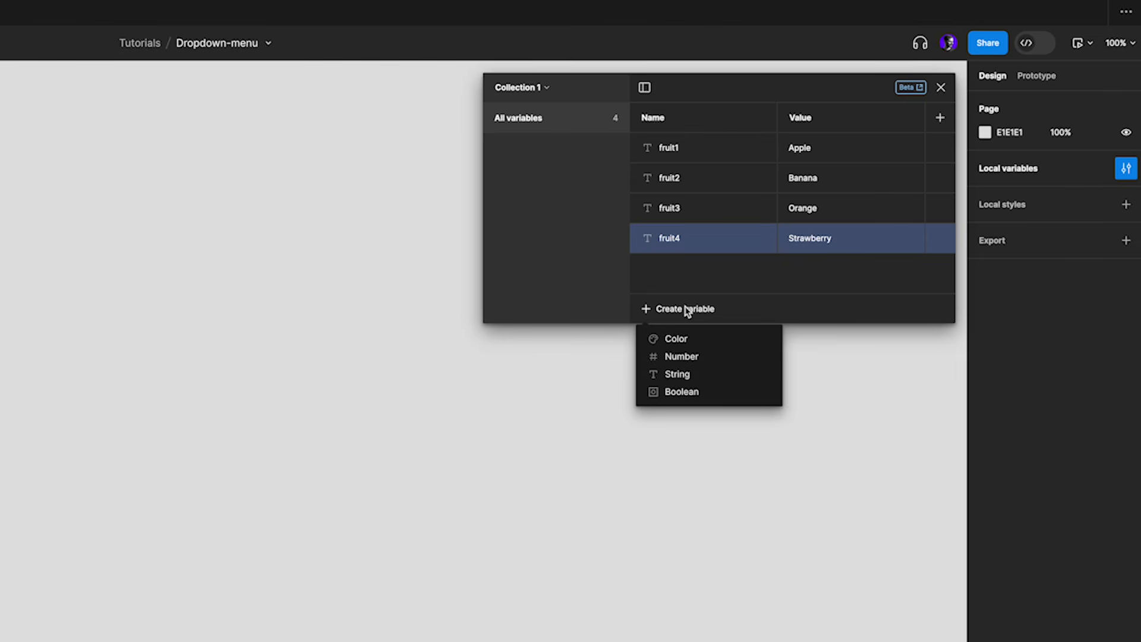
click(678, 339)
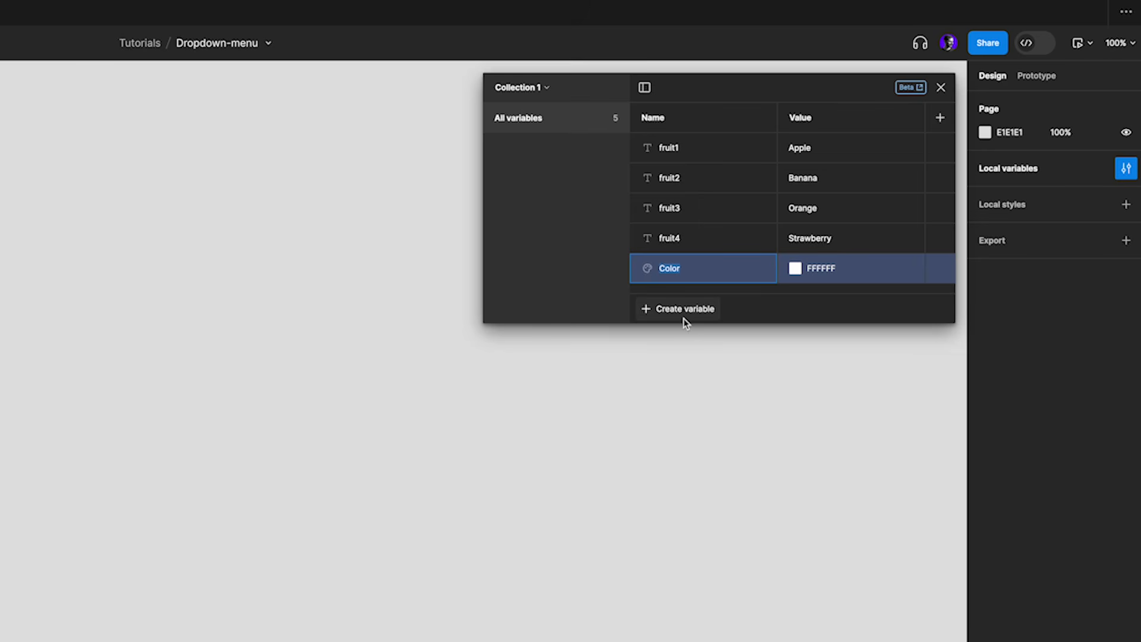
text(primary)
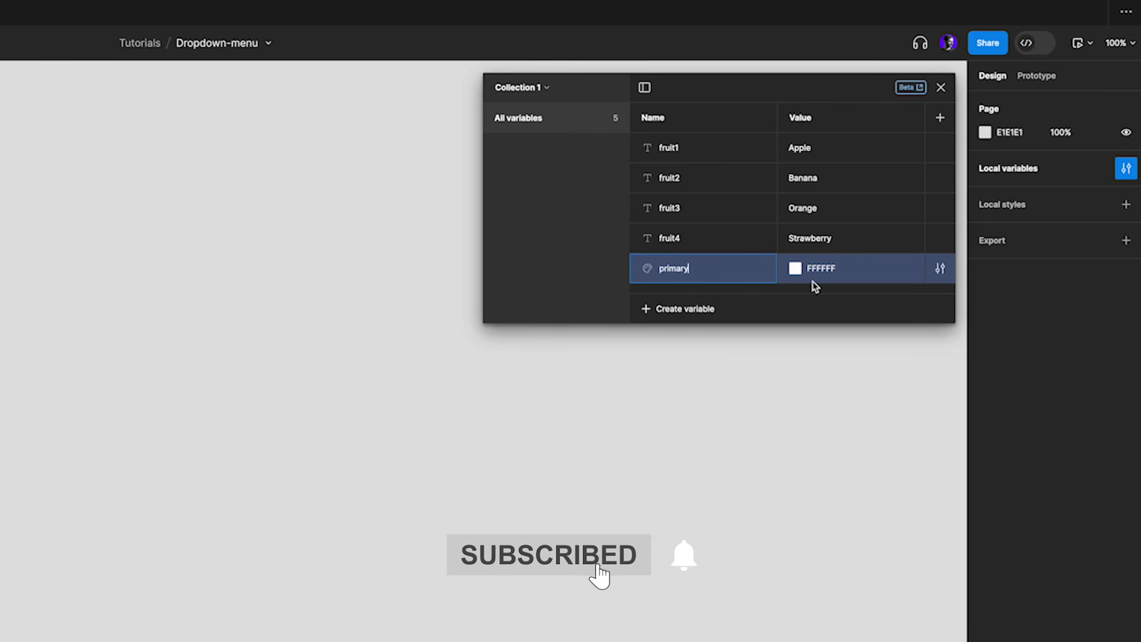
Add a color variable named font and set its value to black, 000000
click(670, 310)
click(683, 340)
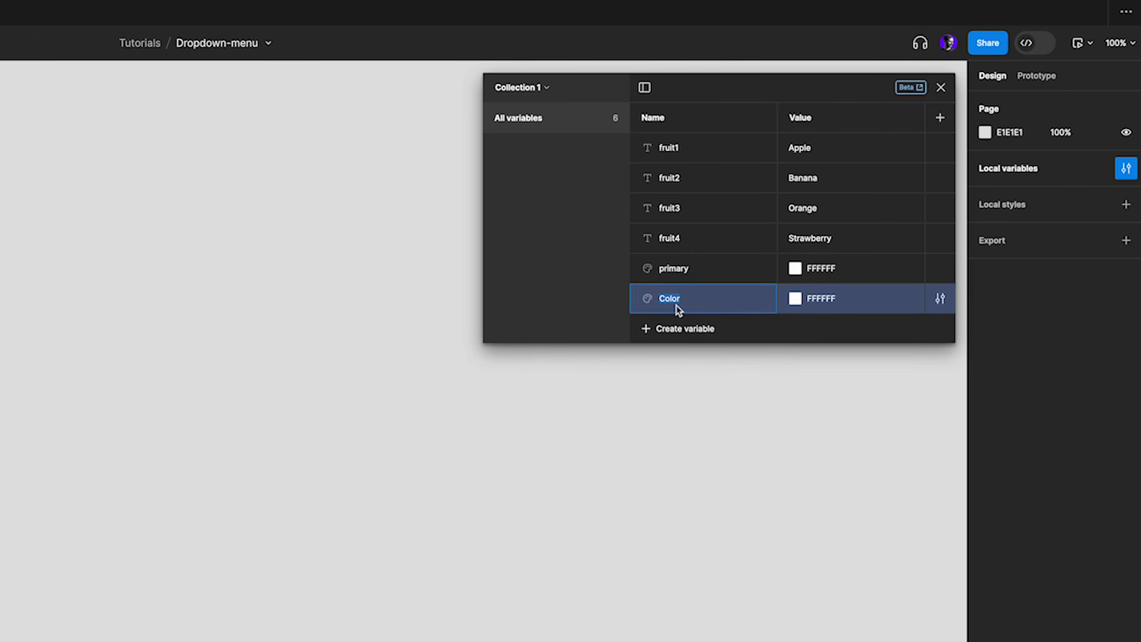
text(font)
key(Return)
click(795, 298)
text(000000)
key(Return)
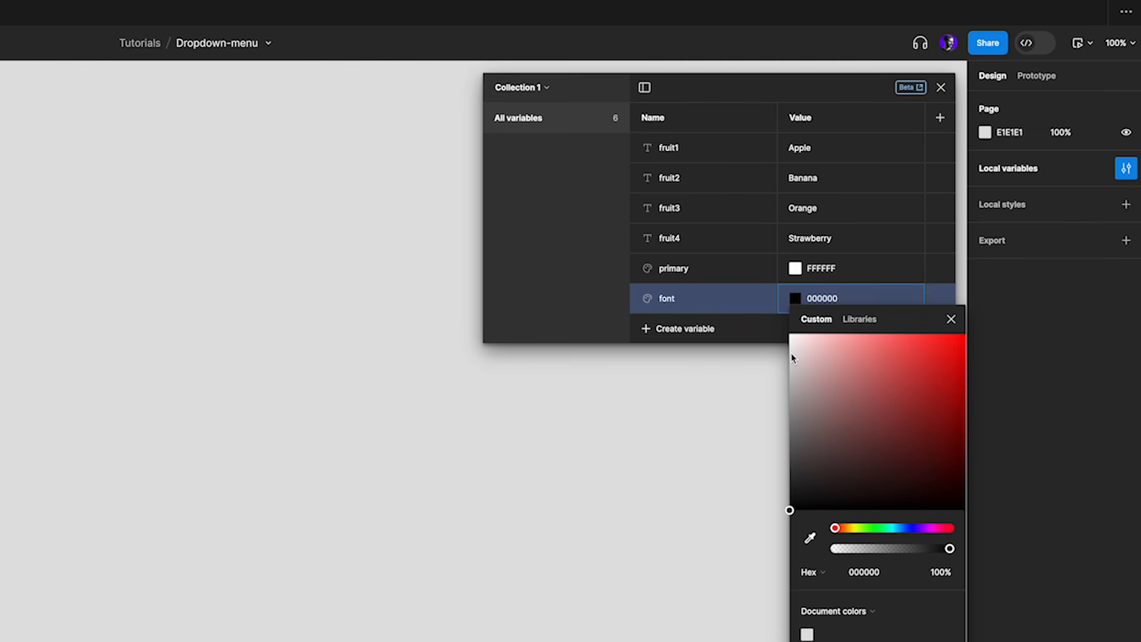
click(951, 320)
Add a color variable named hover and set it to the light purple DABCFF
click(681, 329)
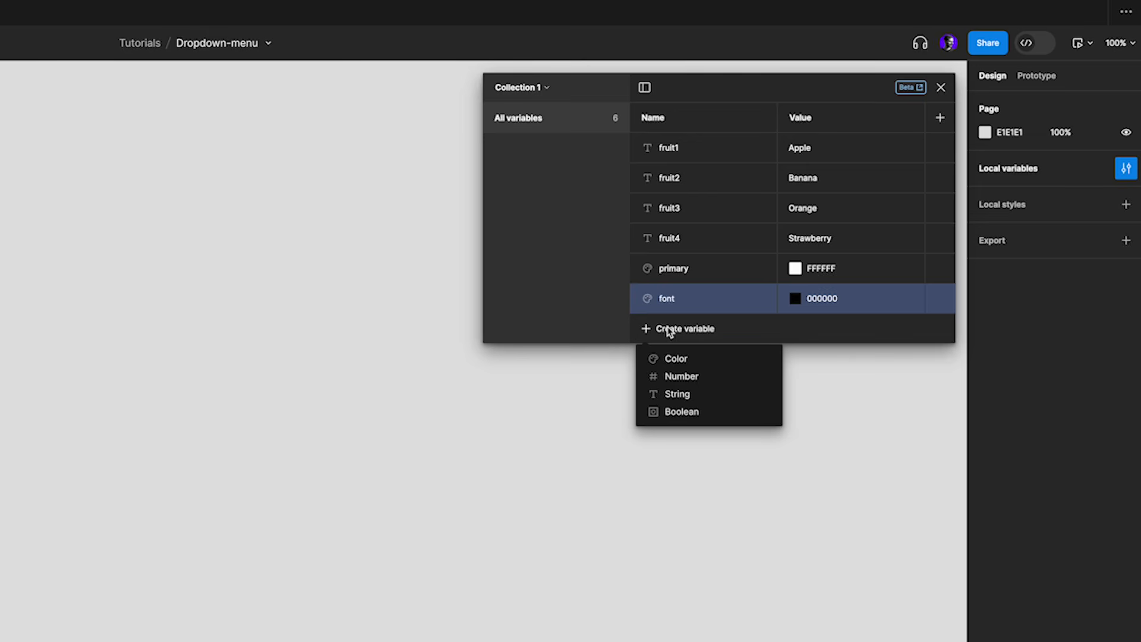
click(677, 359)
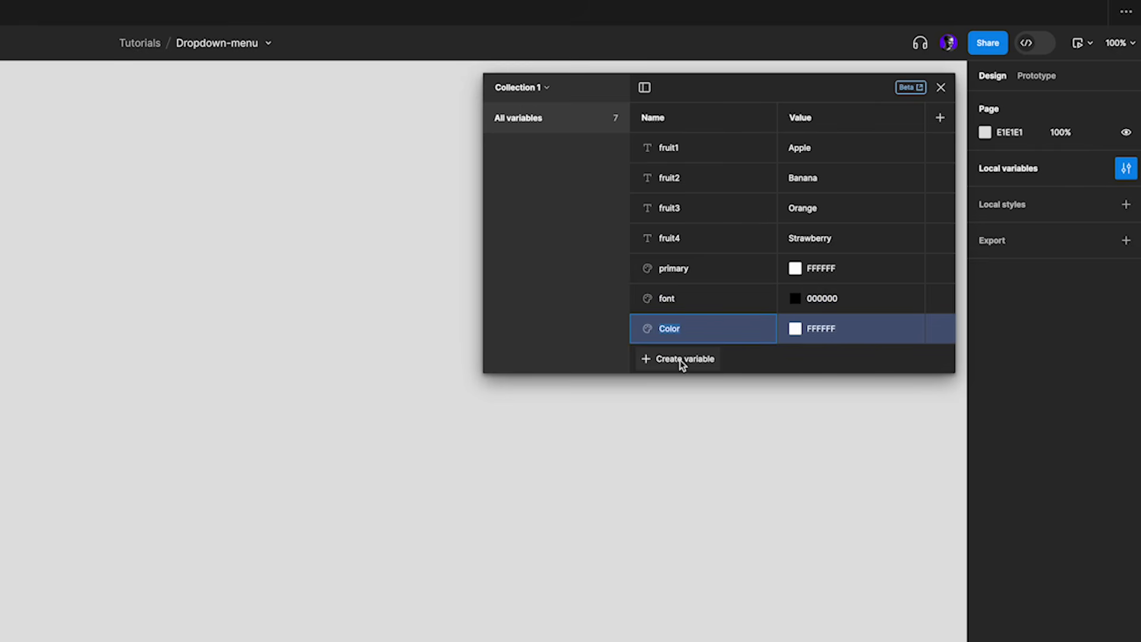
text(h)
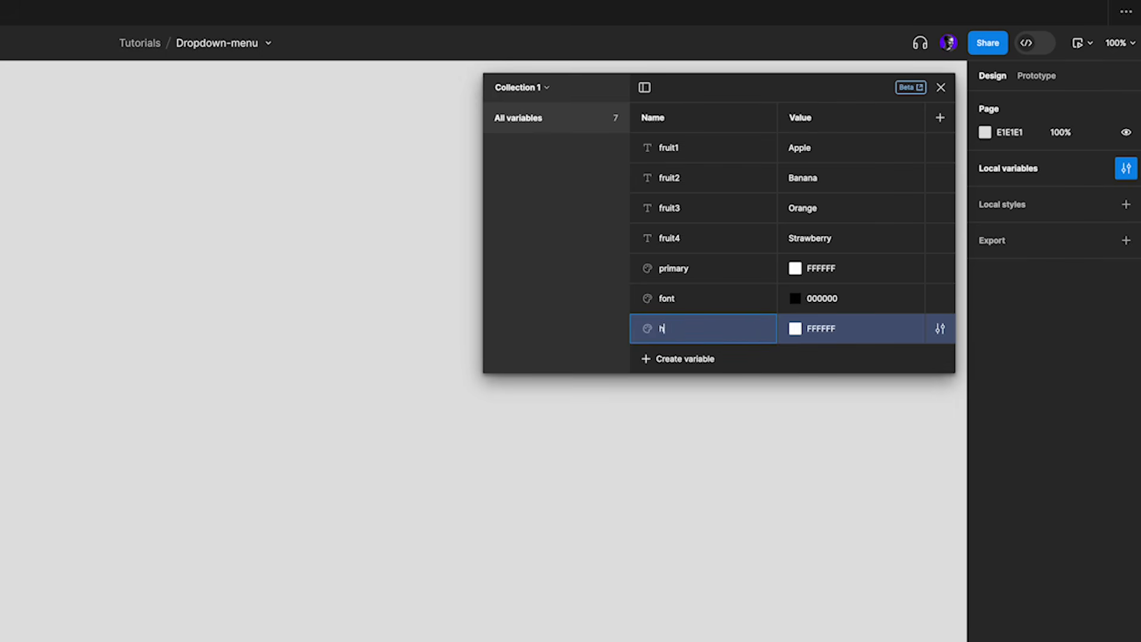
text(over)
click(804, 330)
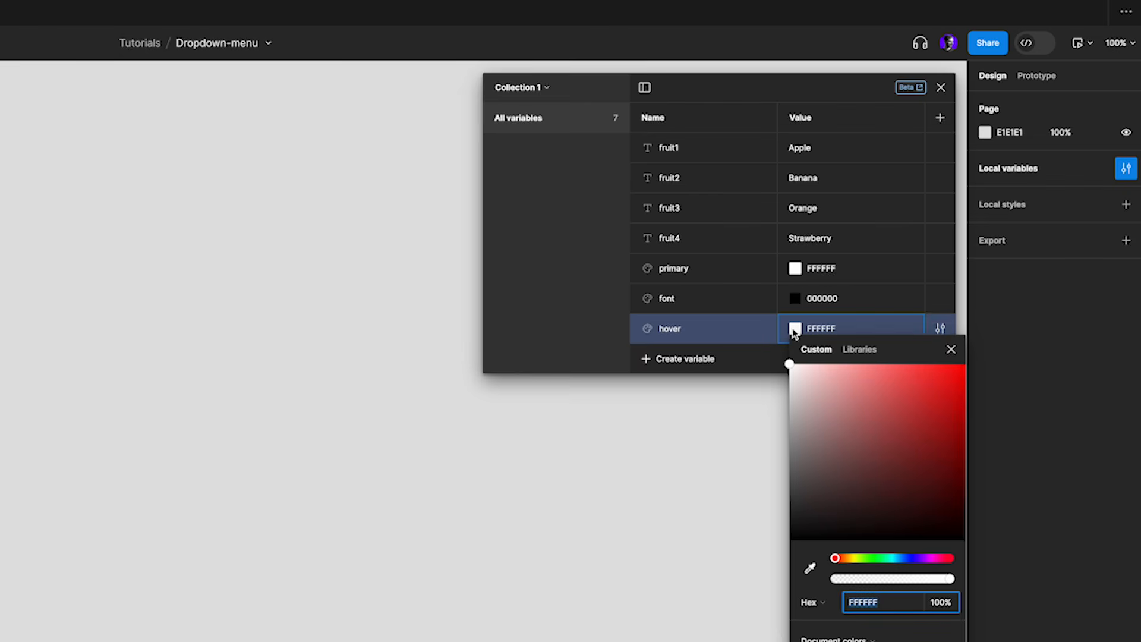
drag(867, 559, 920, 558)
drag(789, 364, 836, 363)
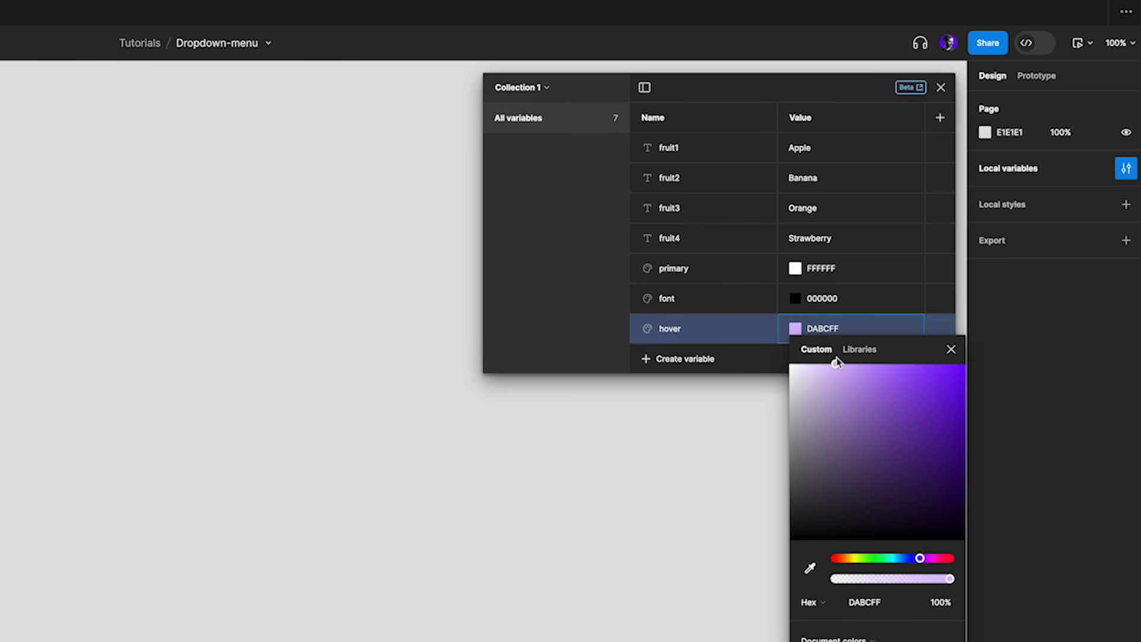
click(951, 349)
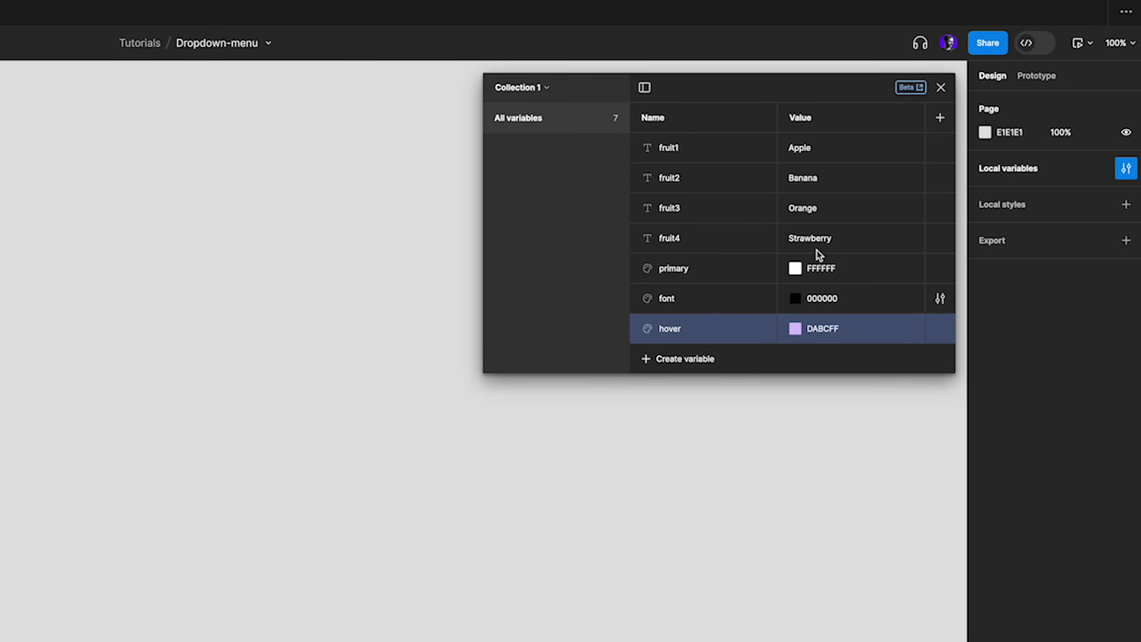
Add a string variable named option with the value "Select fruit"
click(697, 360)
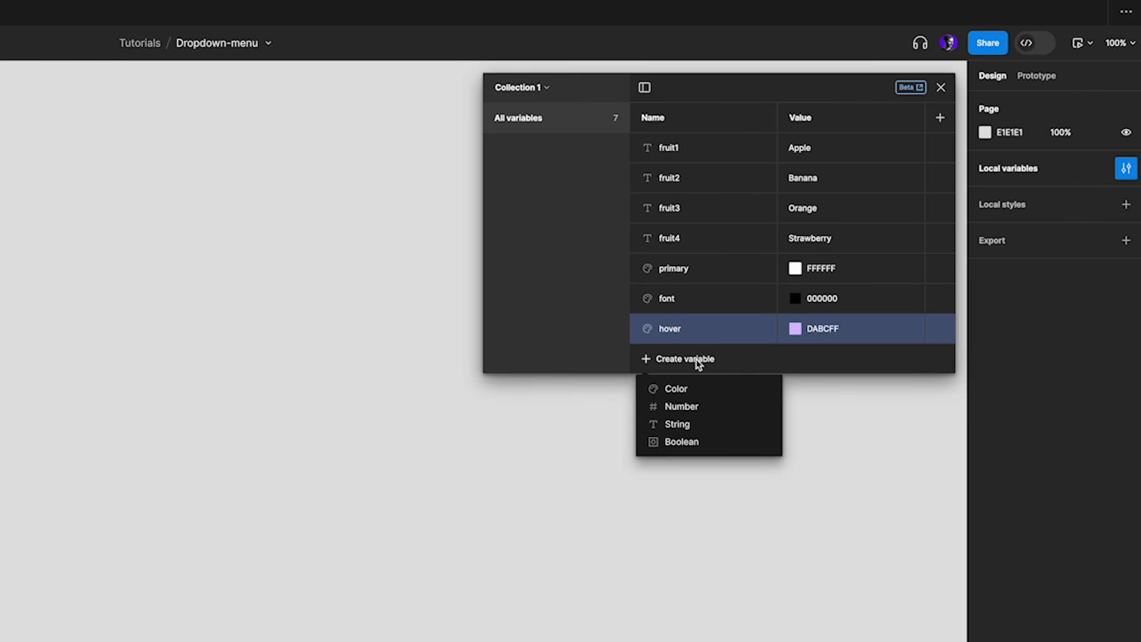
click(678, 425)
text(option)
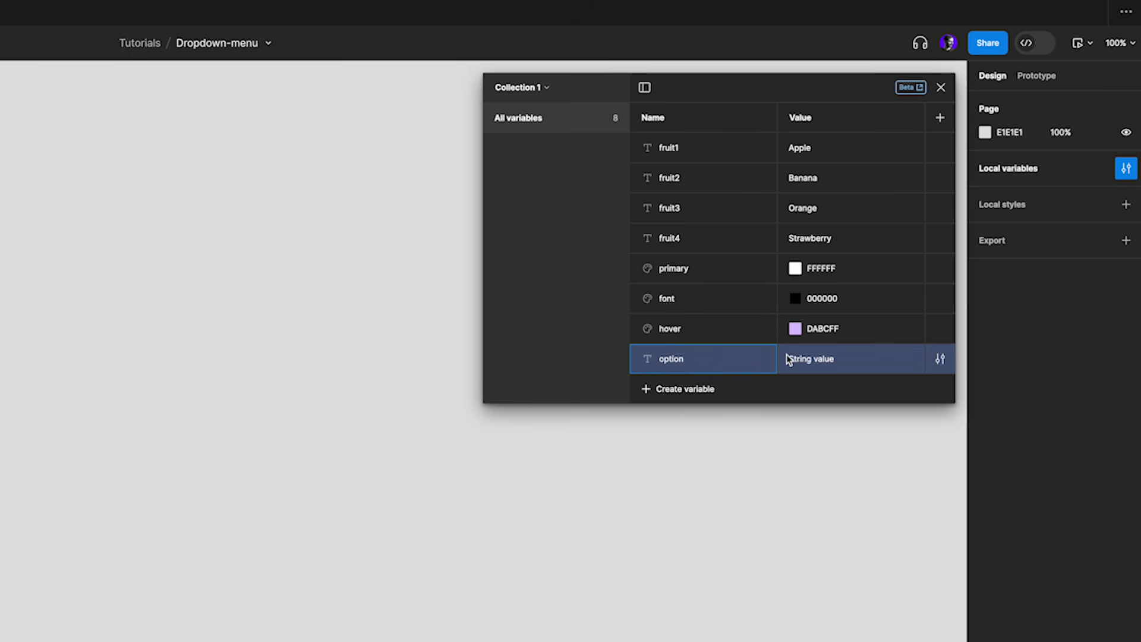
click(819, 358)
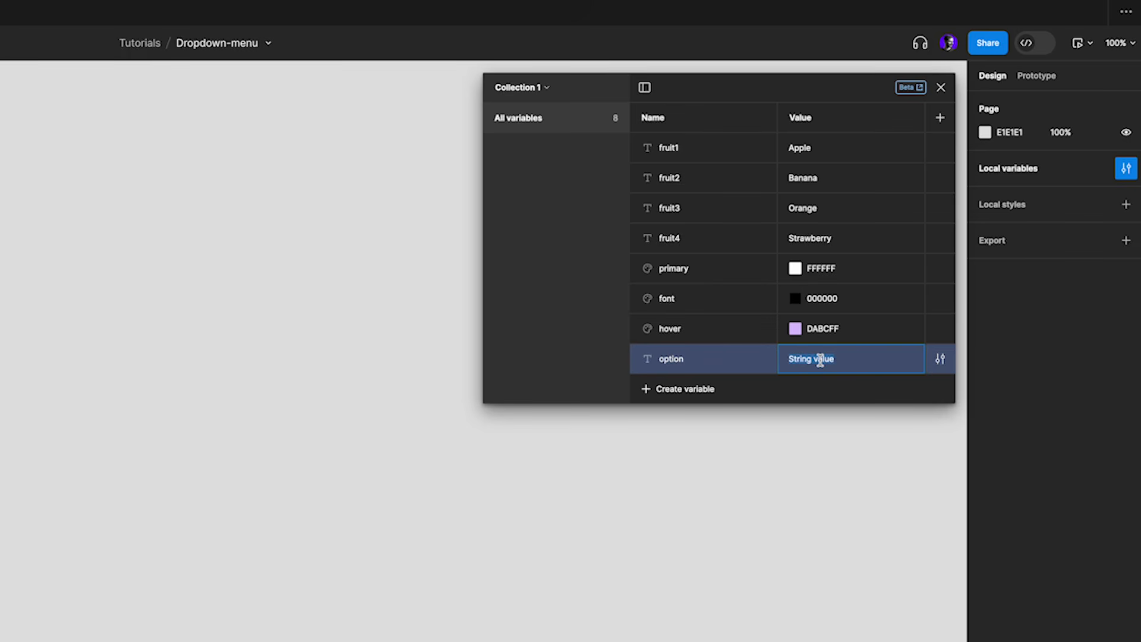
text(Select ()
text(tem)
key(BackSpace)
key(BackSpace)
key(BackSpace)
key(BackSpace)
text(fruit)
click(880, 328)
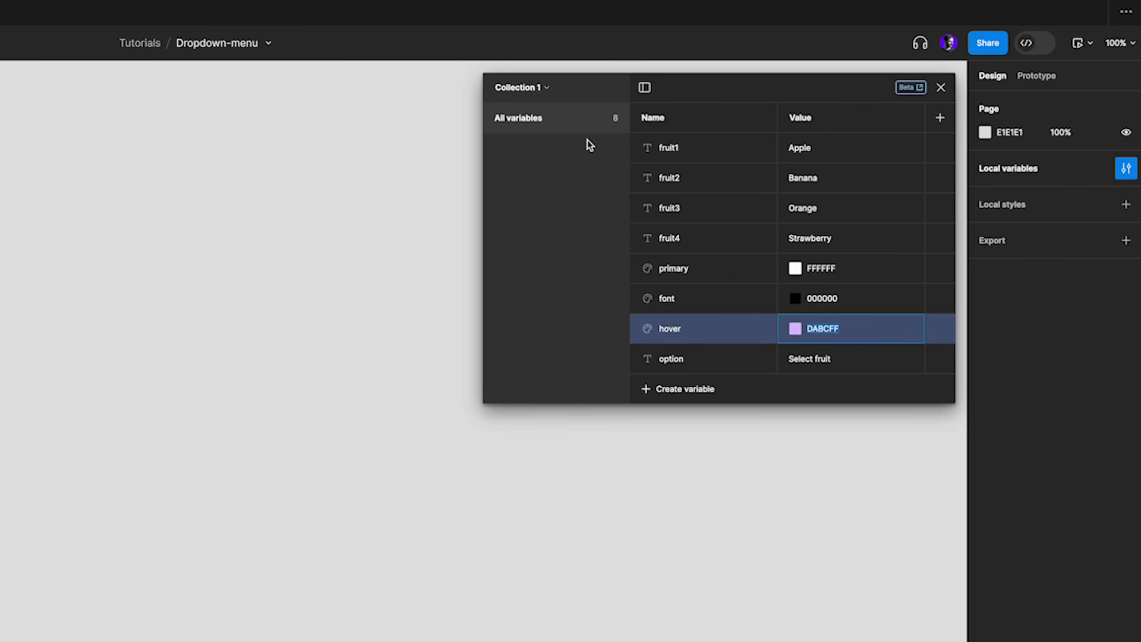
Group the variables fruit1 through fruit4 into a new group named Fruits
click(718, 149)
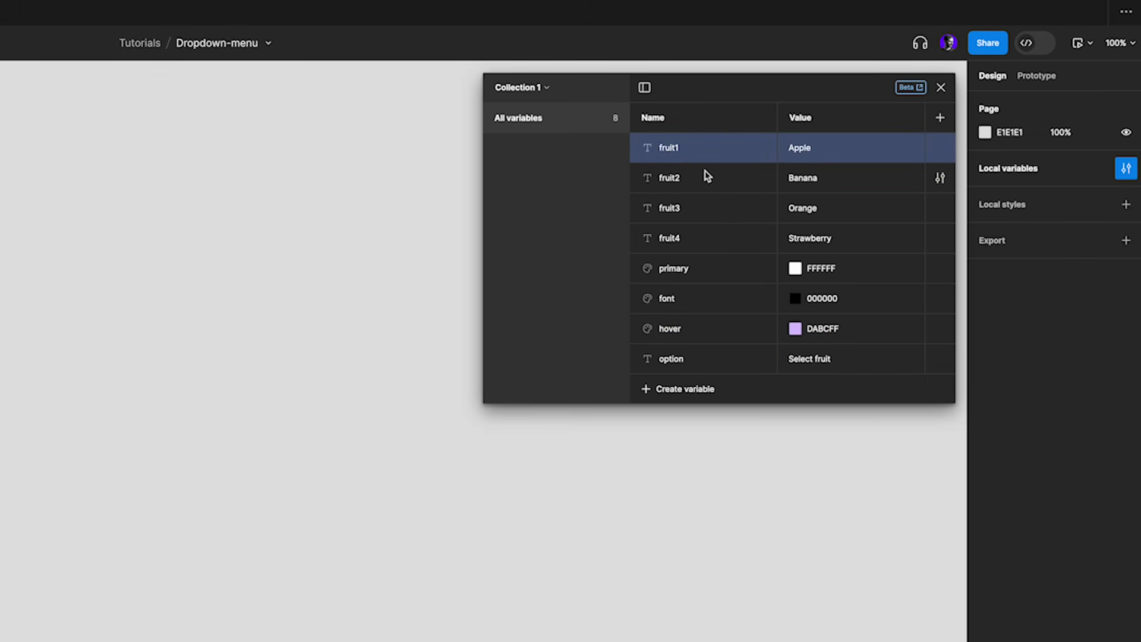
shift+click(711, 242)
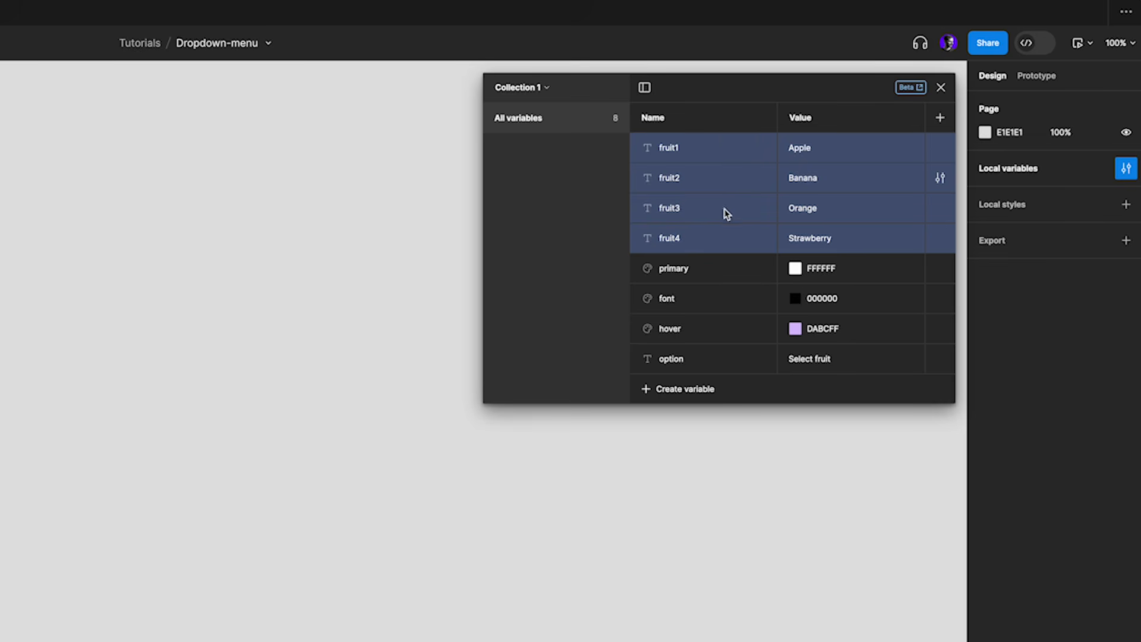
right_click(726, 240)
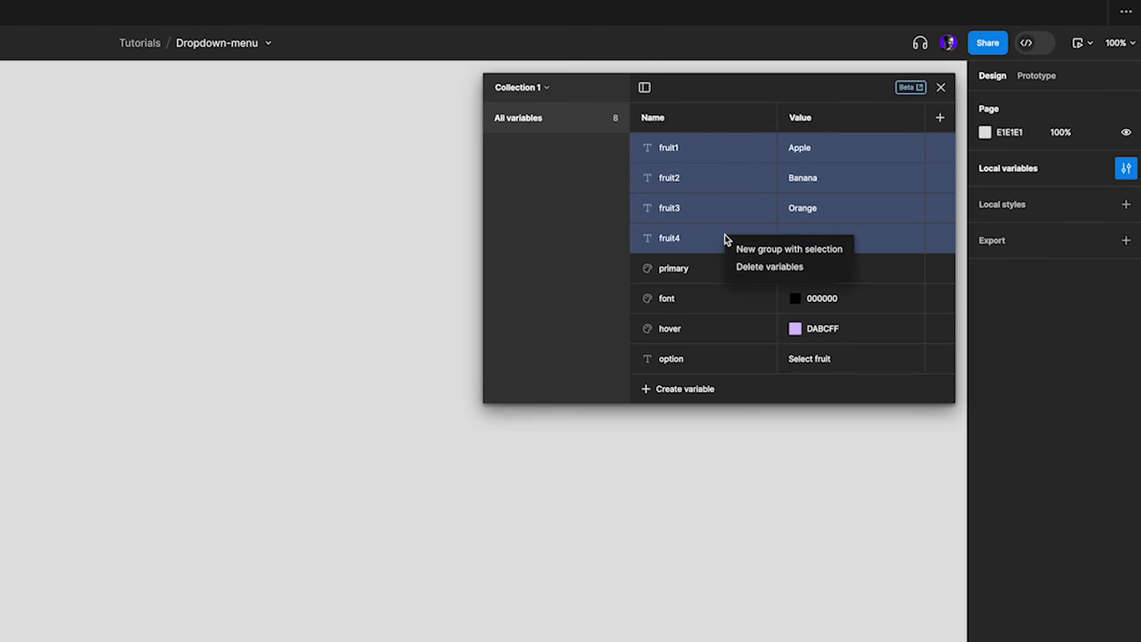
click(756, 249)
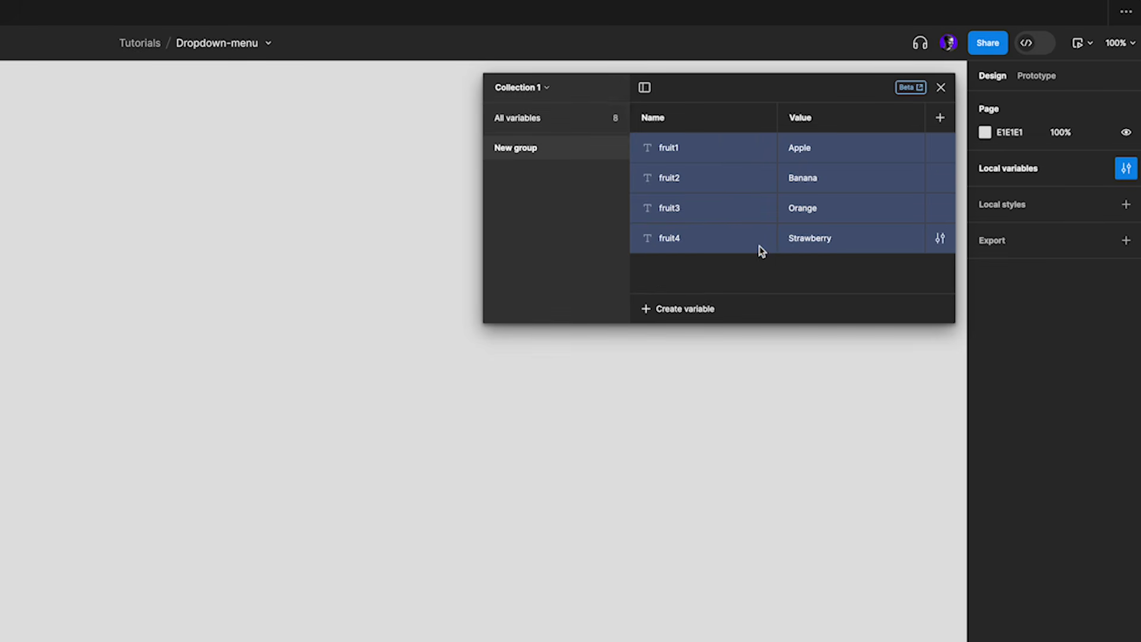
double_click(516, 148)
text(F)
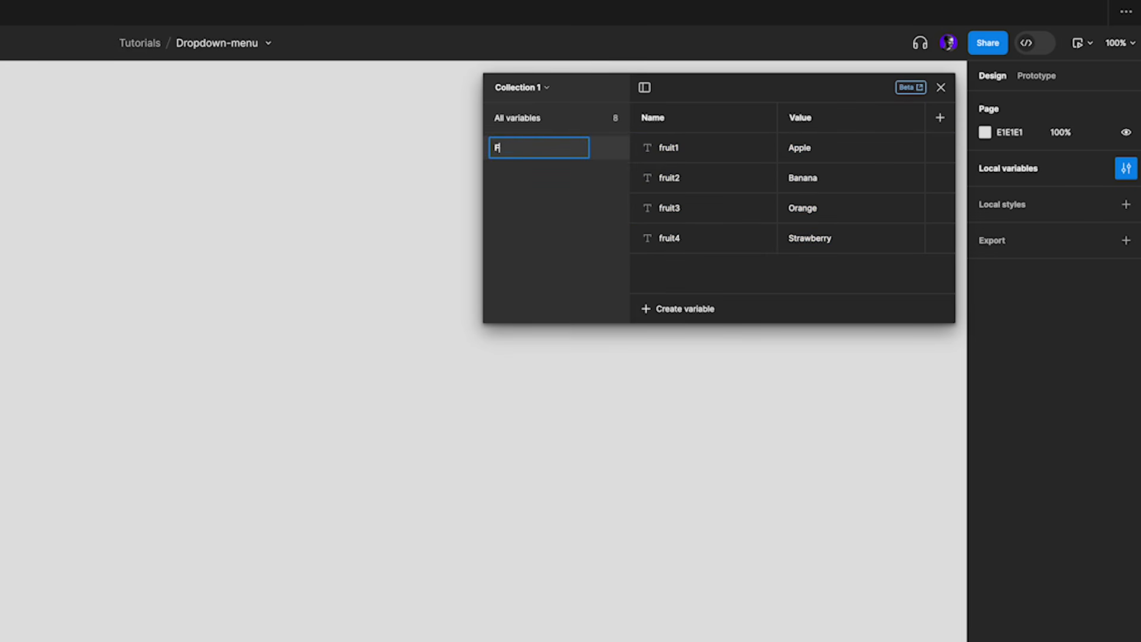
text(ruits)
key(Return)
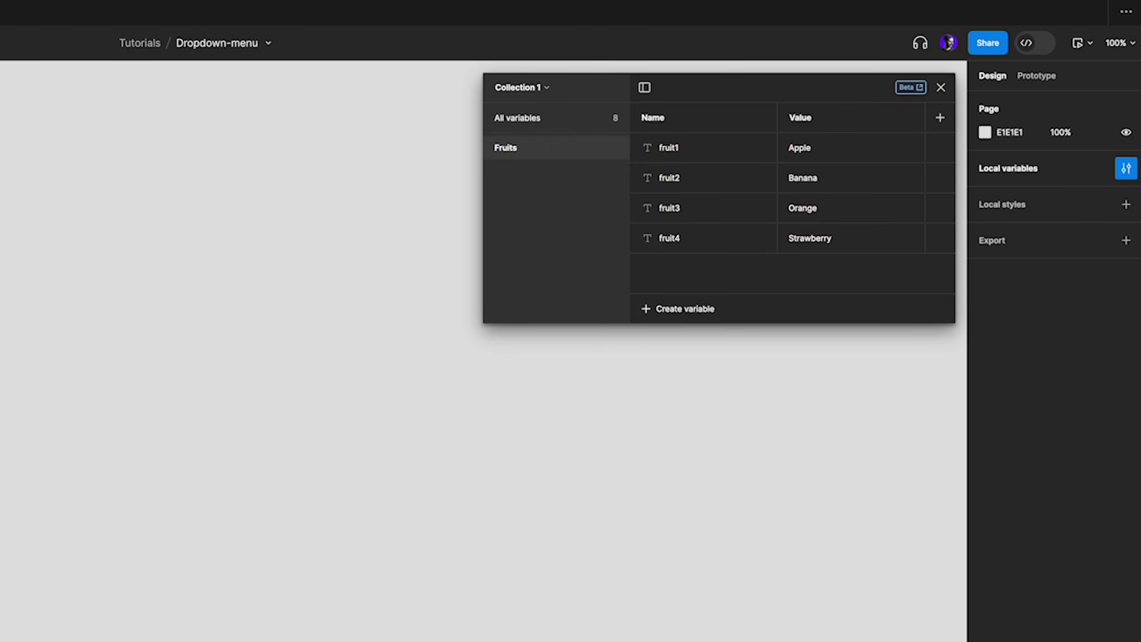
Group the color variables primary, font and hover into a new group named Colors
click(522, 122)
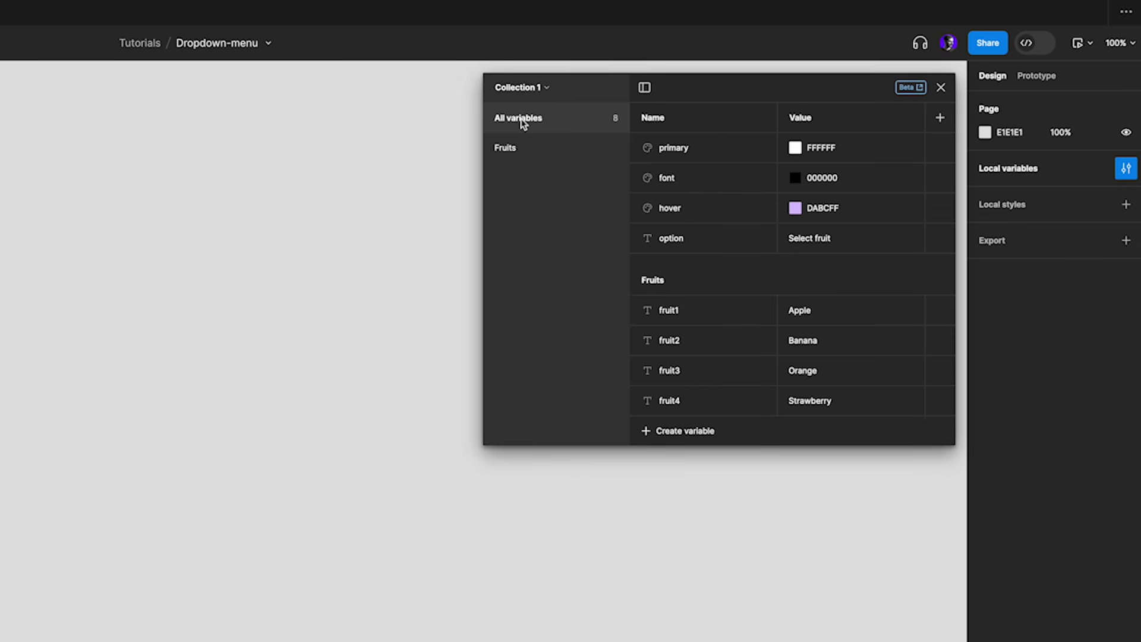
click(690, 150)
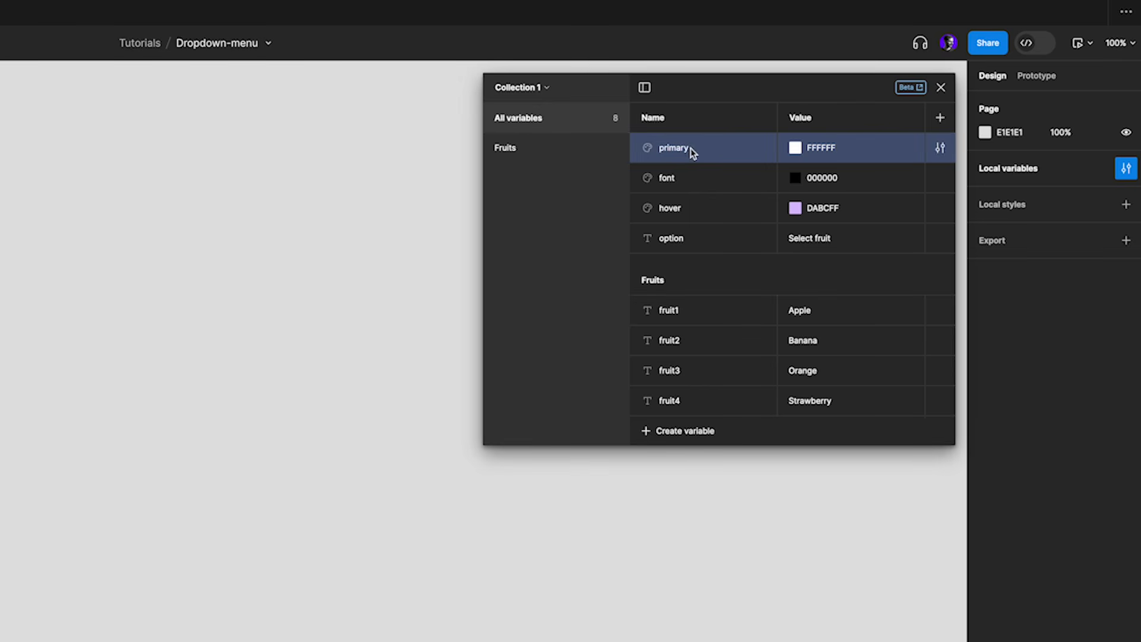
shift+click(693, 217)
right_click(707, 213)
click(737, 222)
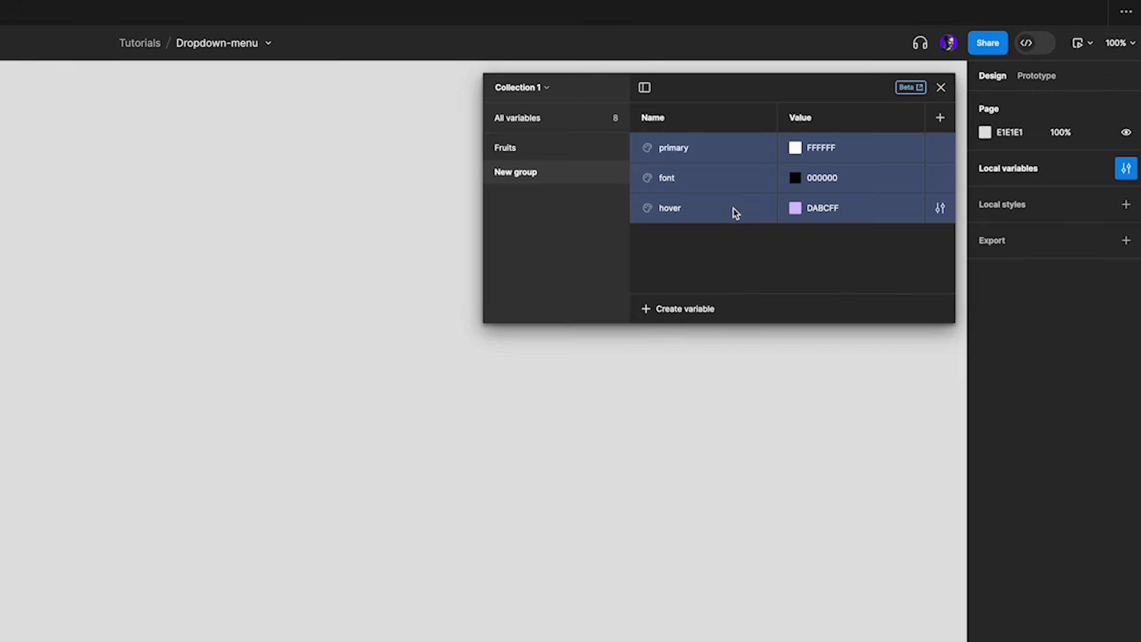
double_click(503, 176)
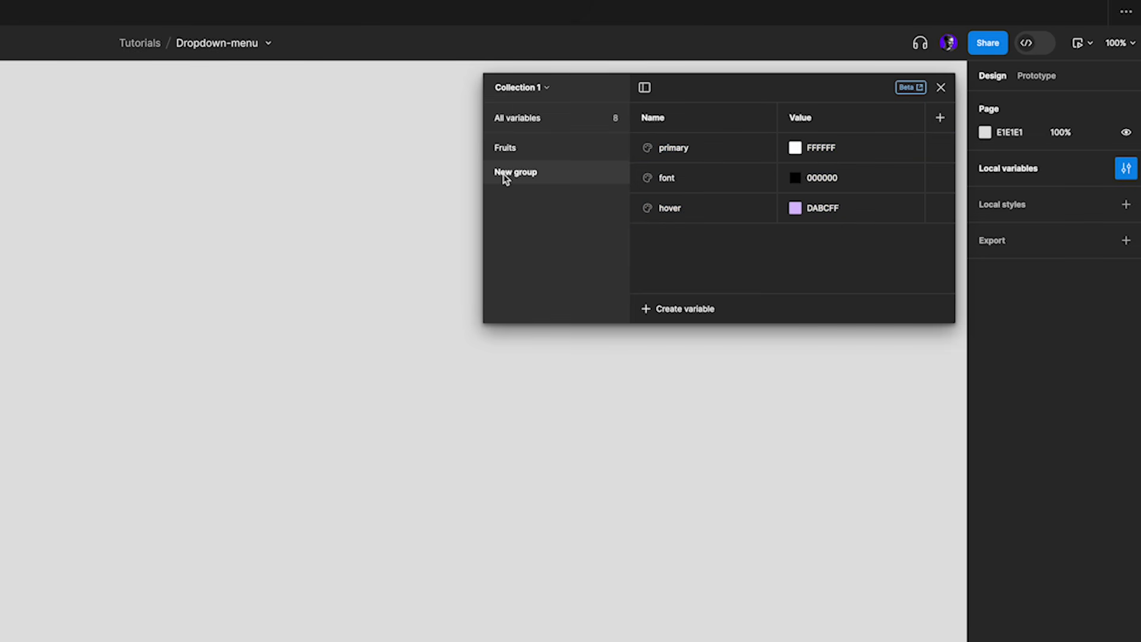
text(colors)
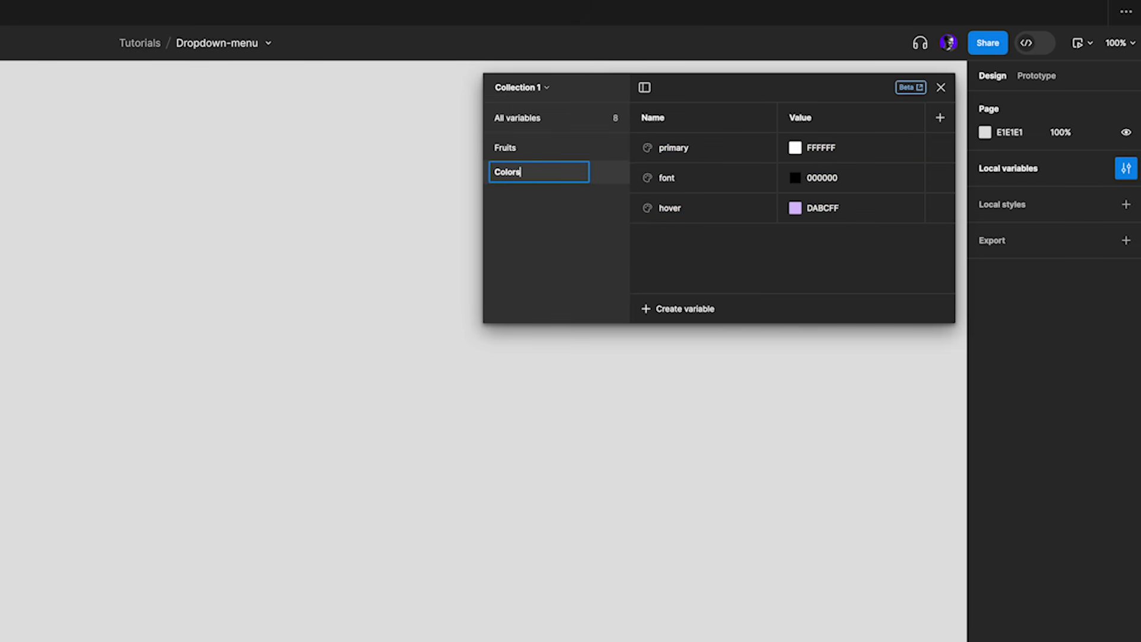
key(Return)
Group the option variable into a new group named Support variables and close the variables window
click(518, 126)
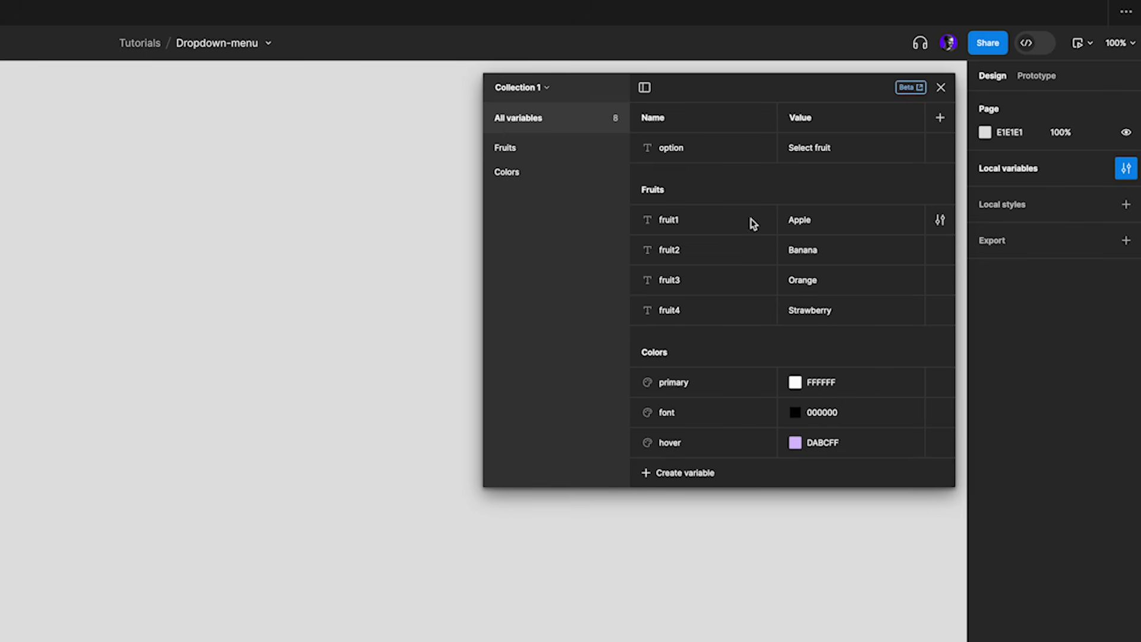
right_click(716, 144)
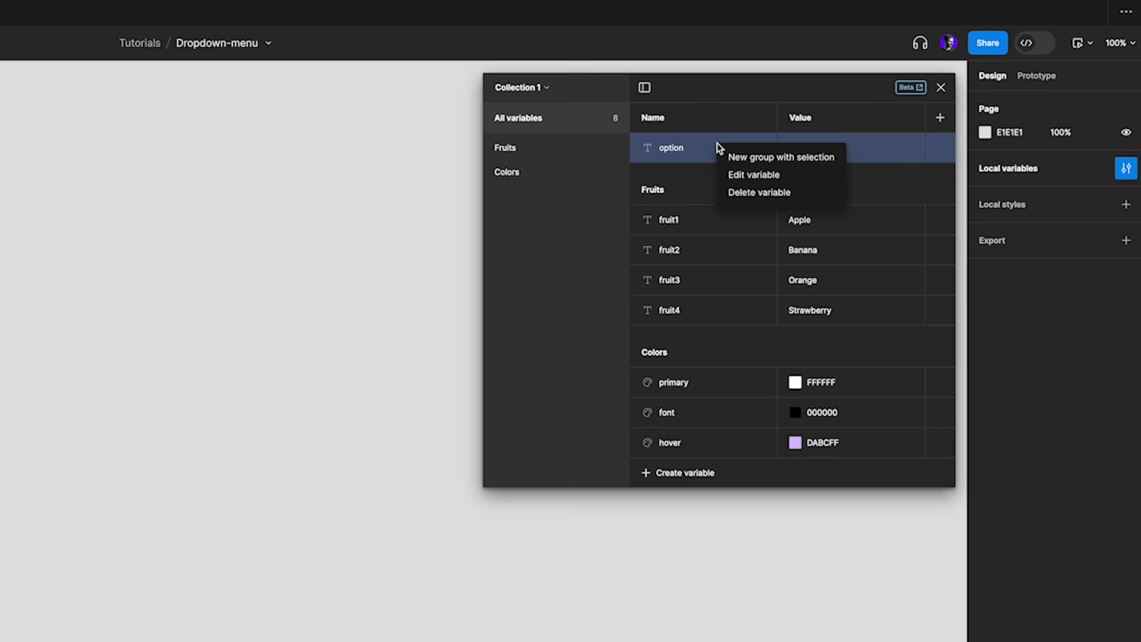
click(775, 158)
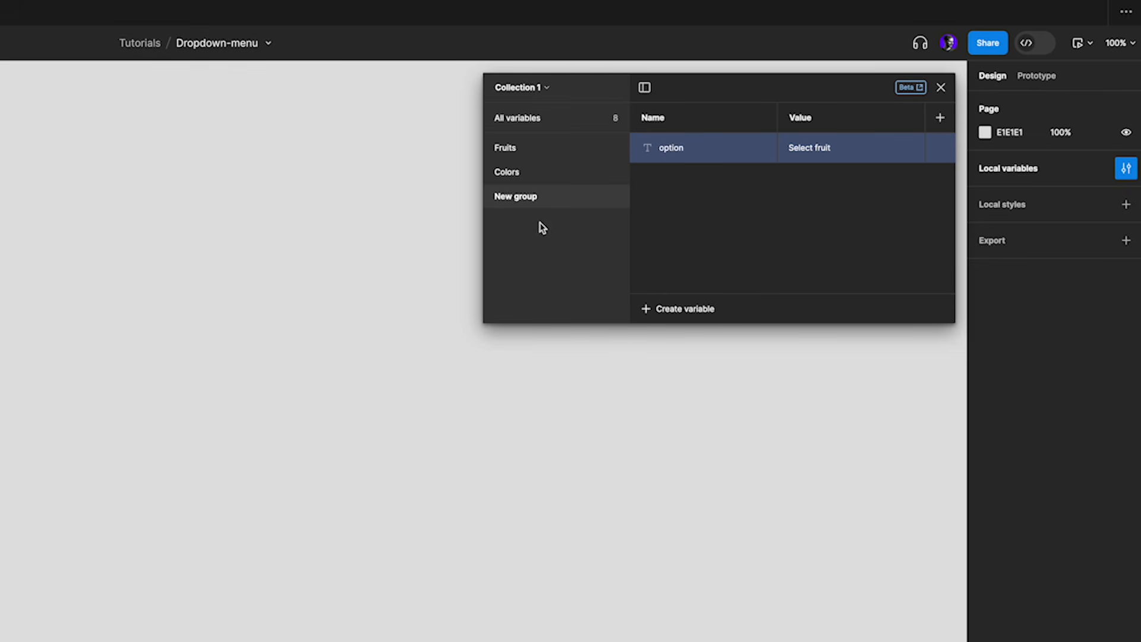
double_click(533, 202)
text(Supp)
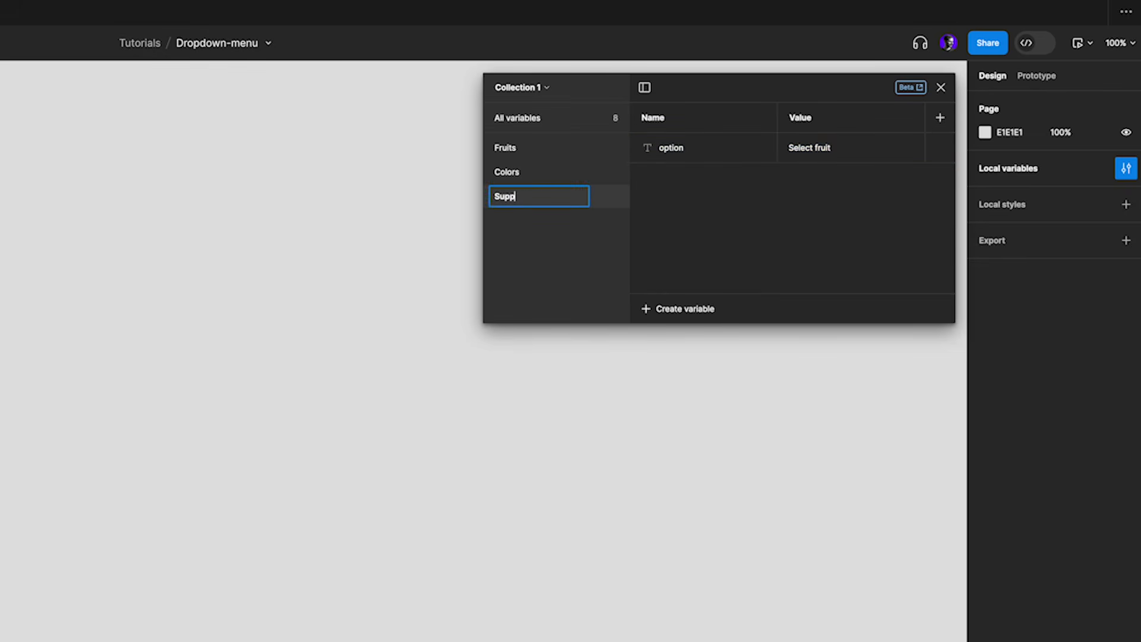
text(ort variables)
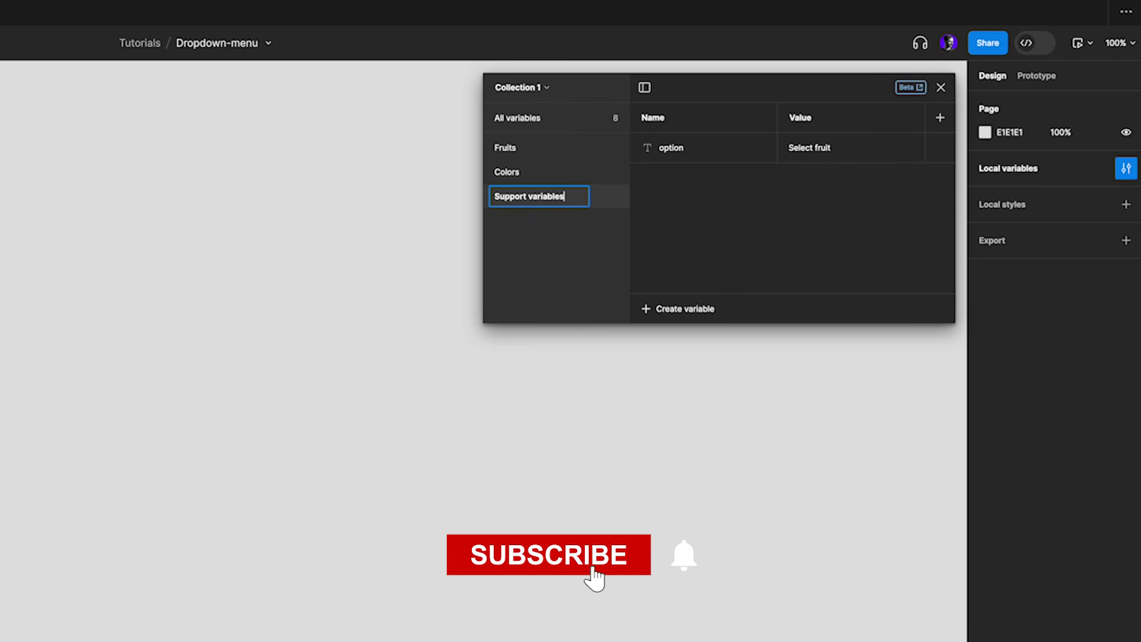
key(Return)
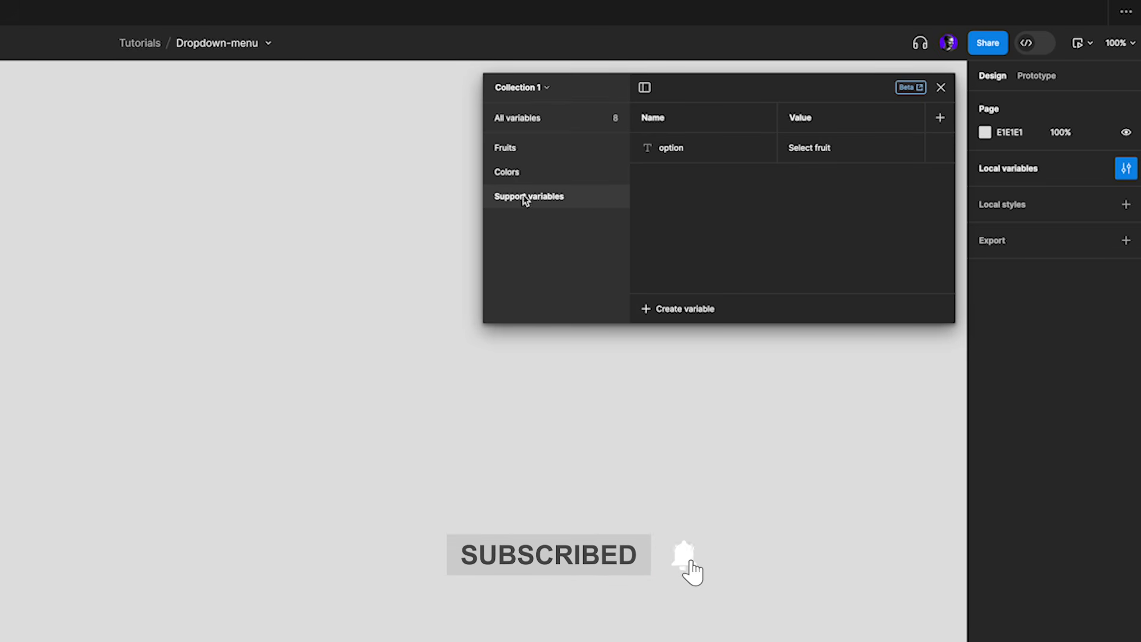
click(538, 176)
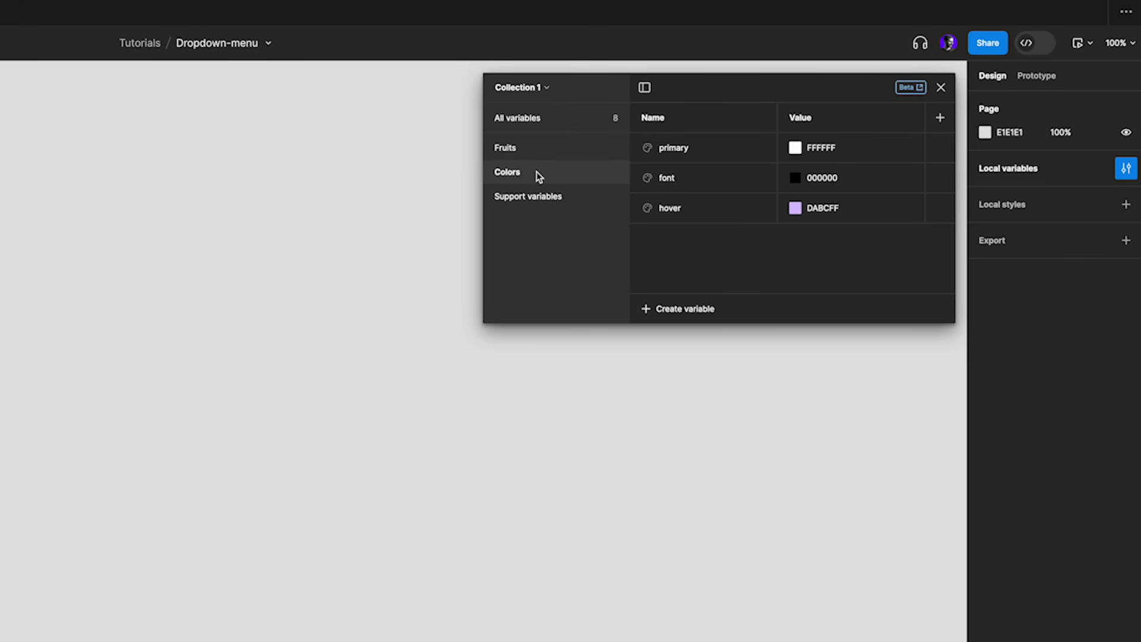
click(535, 149)
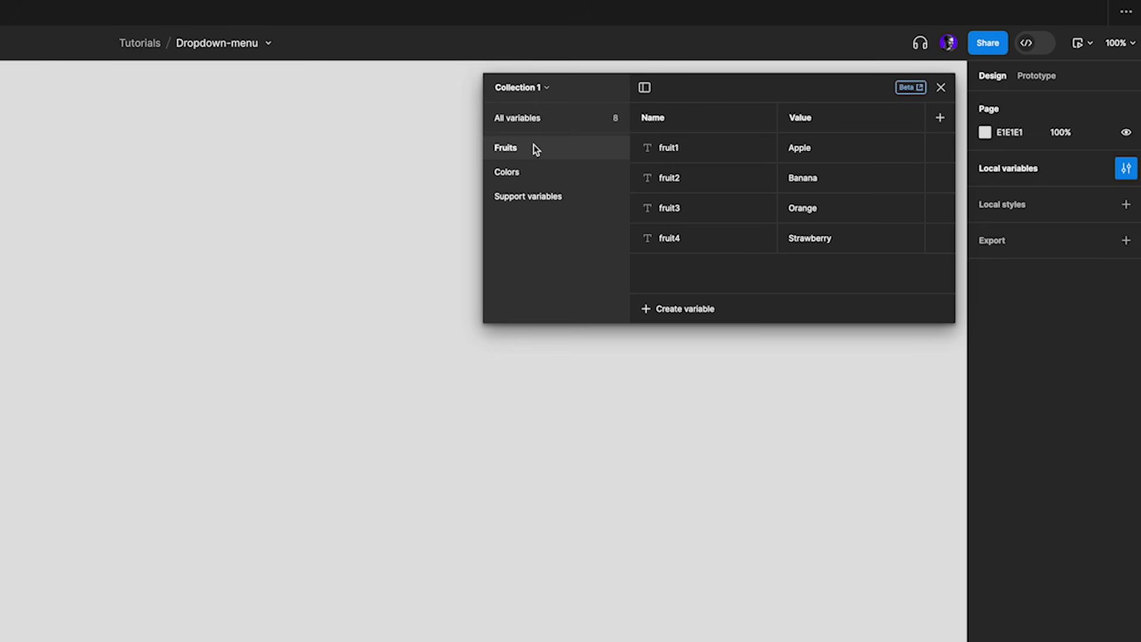
click(539, 120)
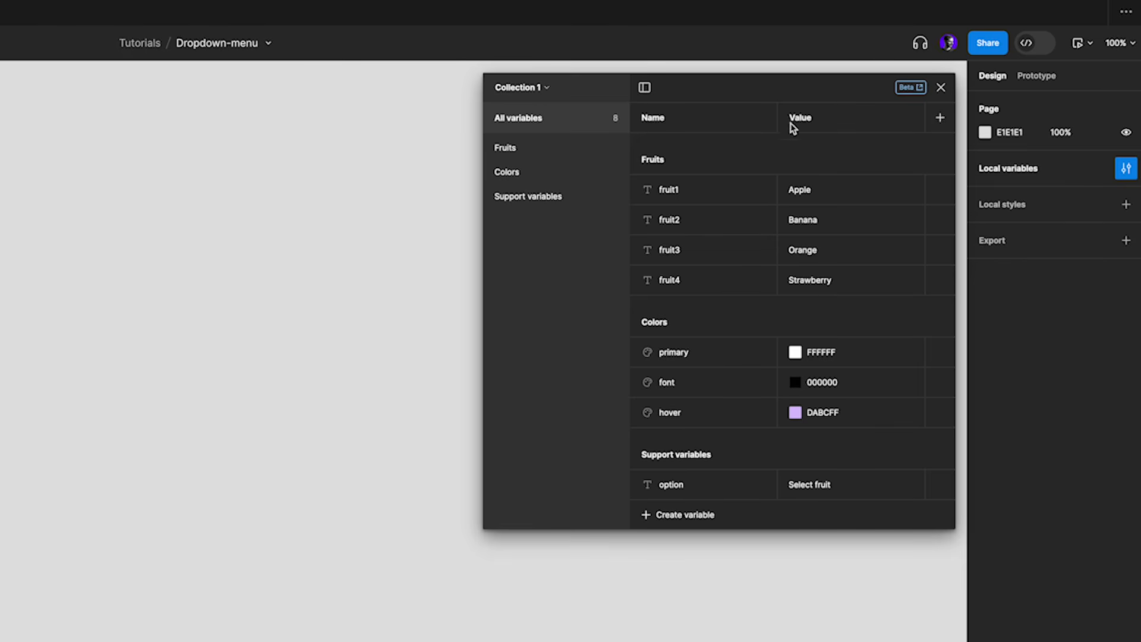
click(942, 88)
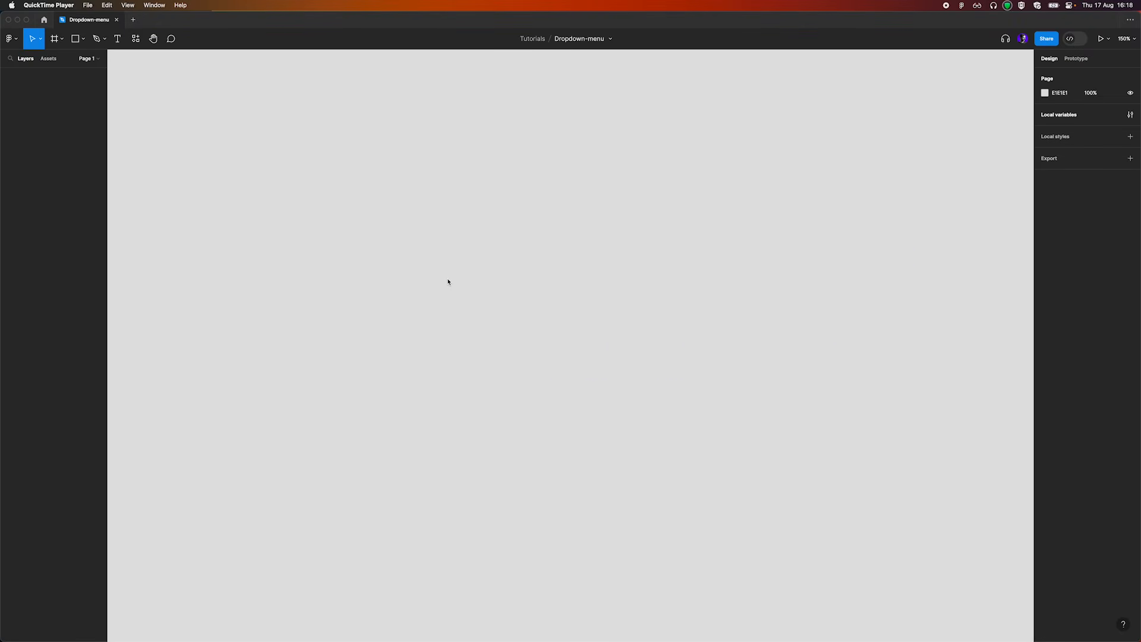
Add the text "Button" on the empty canvas and wrap it in an auto layout frame
click(448, 281)
key(t)
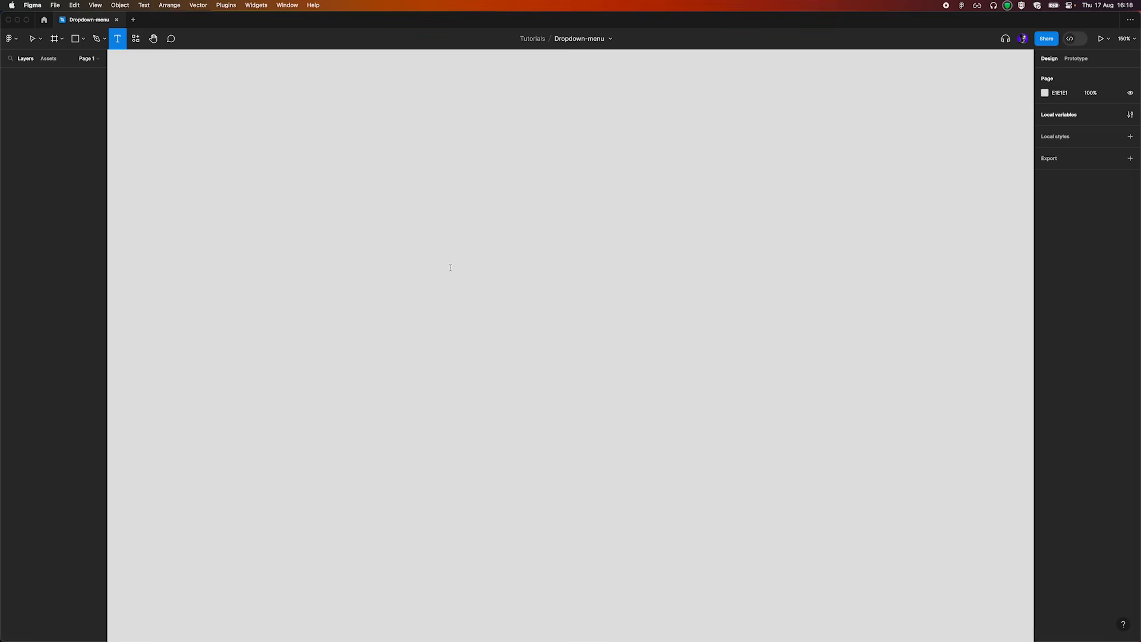
click(451, 267)
text(Butt)
text(on)
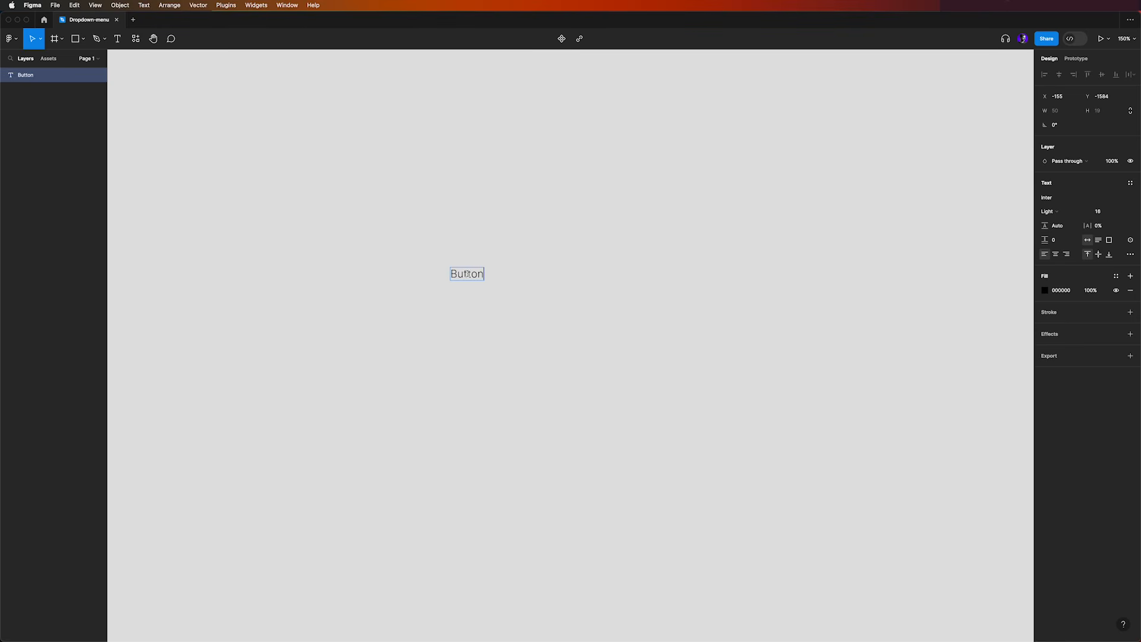
key(Escape)
key(shift+a)
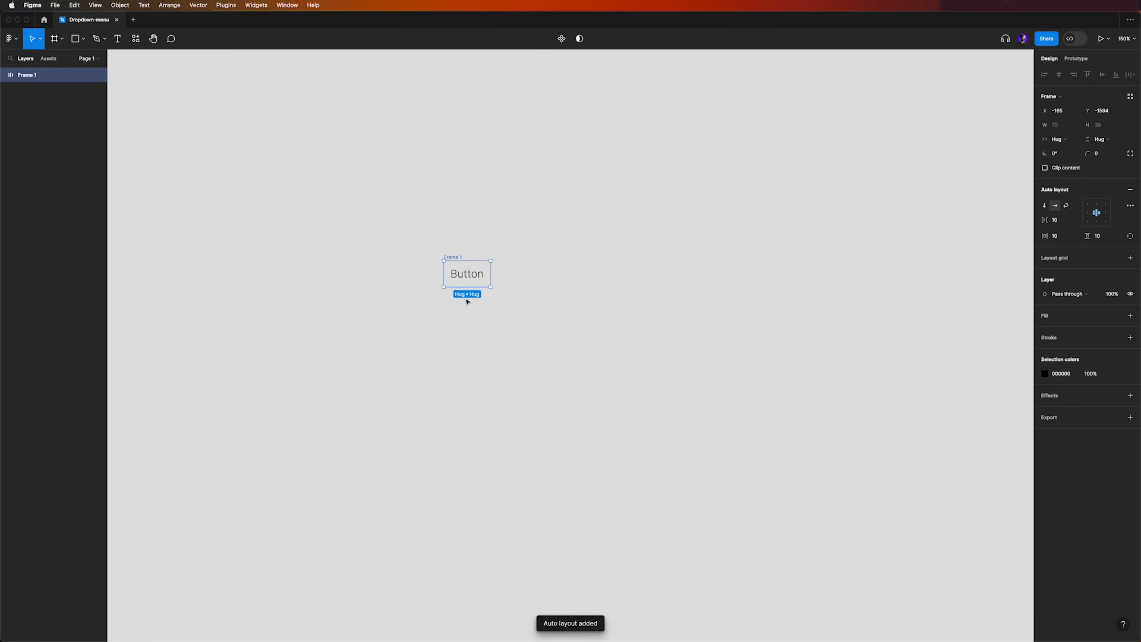
Fill the Button frame with the primary color variable and set its corner radius to 10
click(1116, 315)
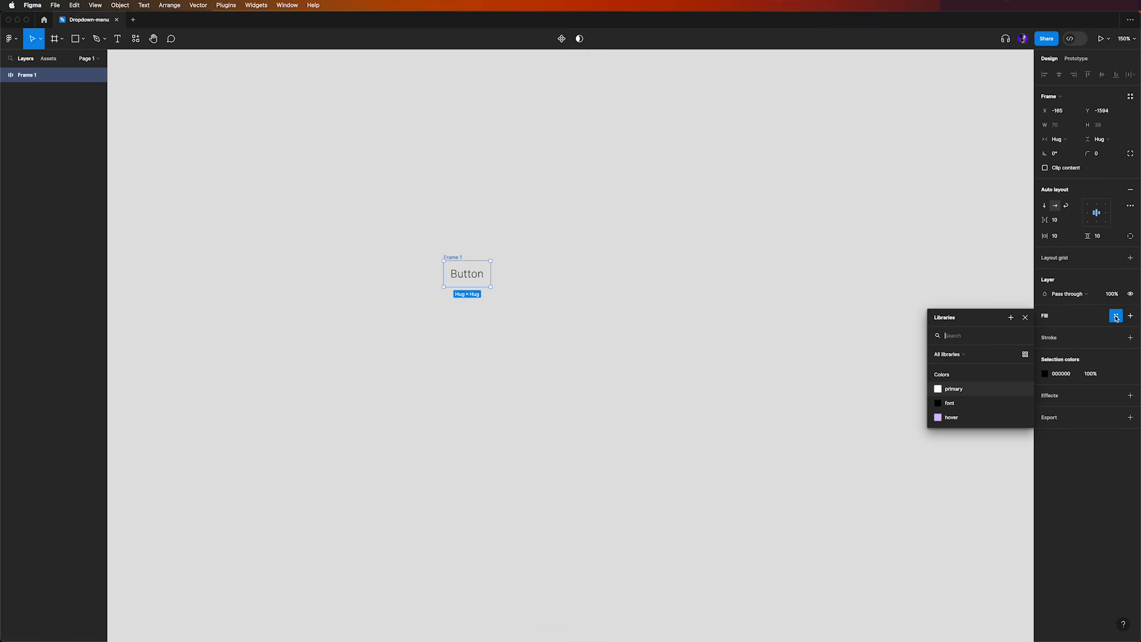
click(962, 390)
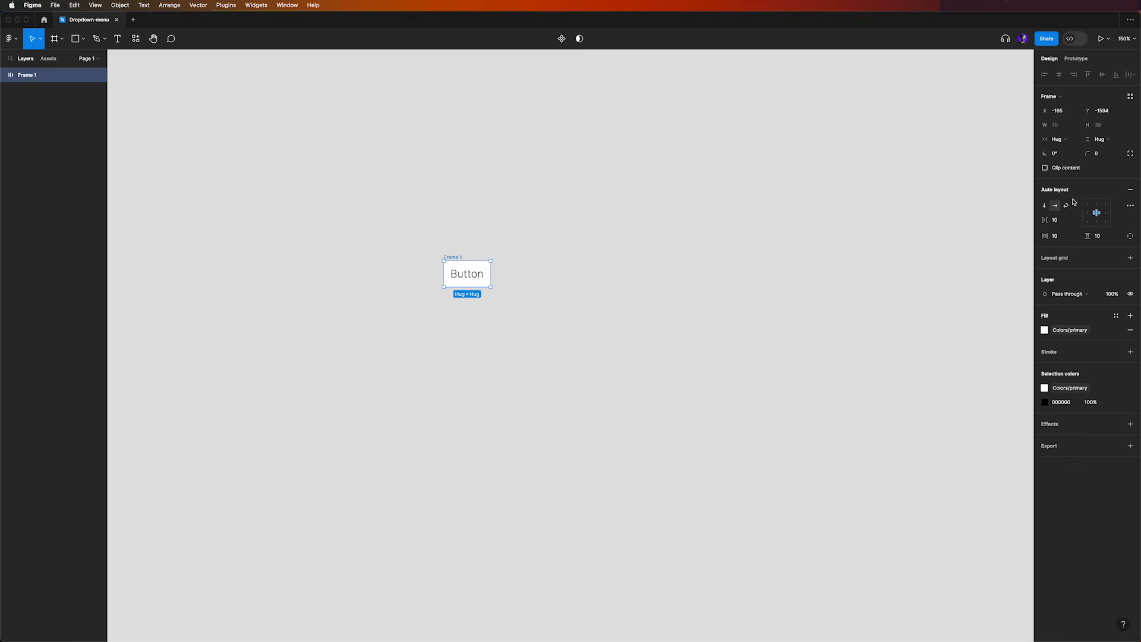
click(1104, 155)
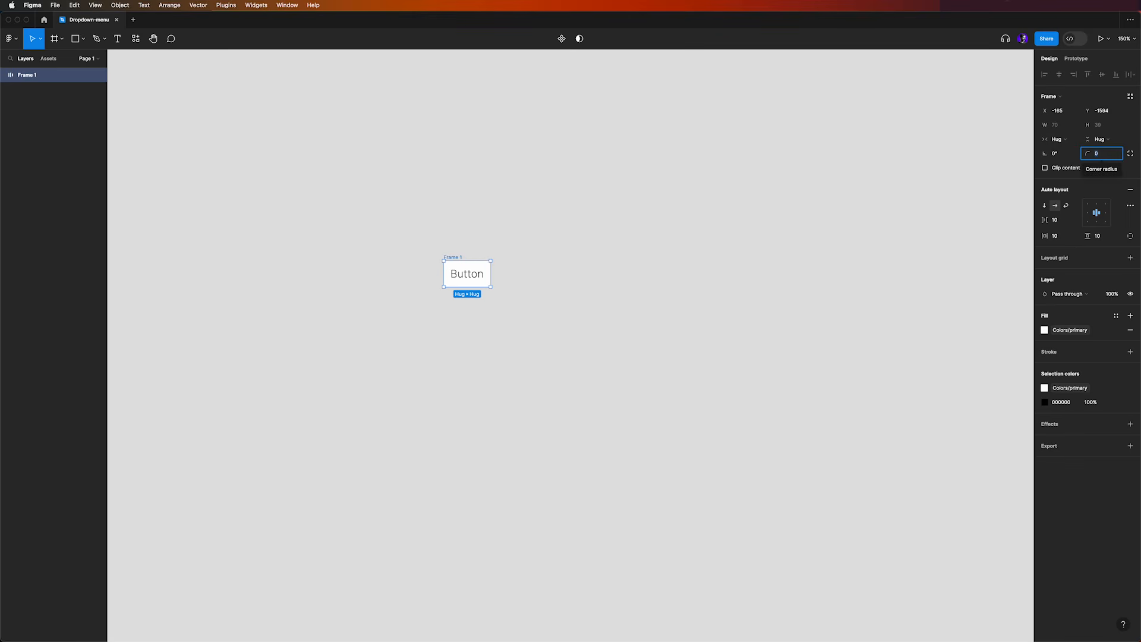
text(10)
key(Return)
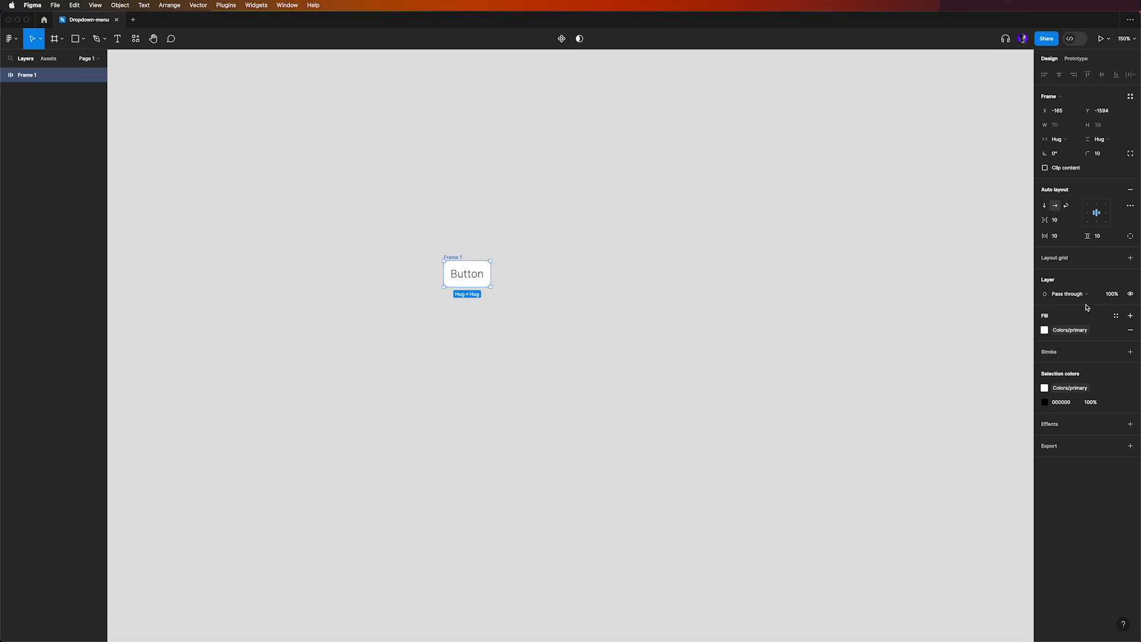
Convert the Button frame into a component with left-centered content and widen it to 140
click(1088, 213)
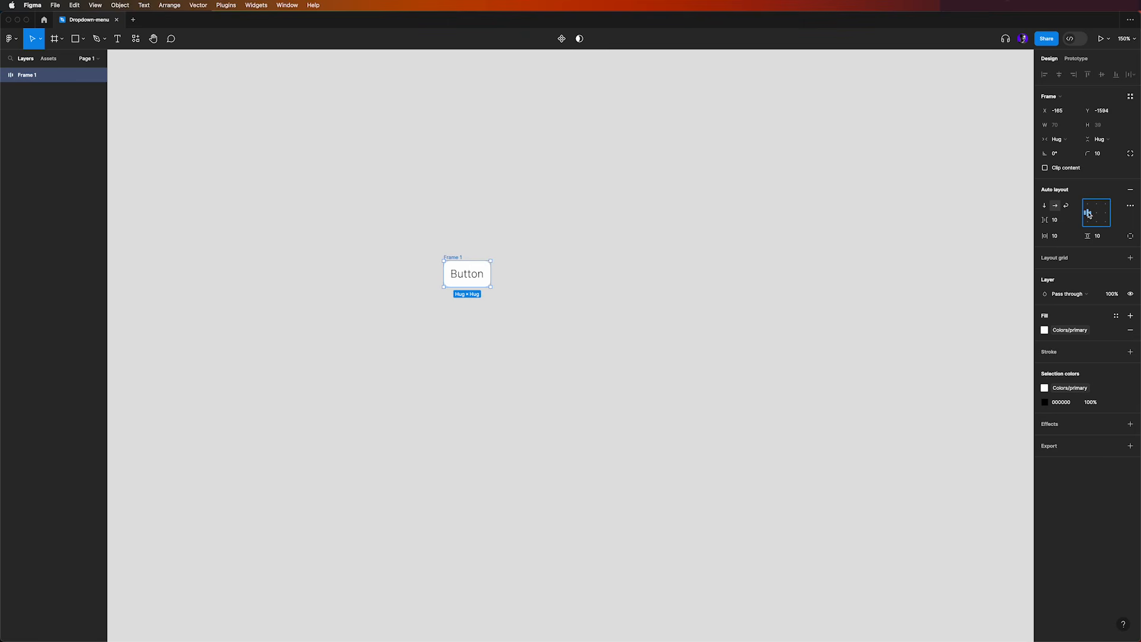
click(561, 39)
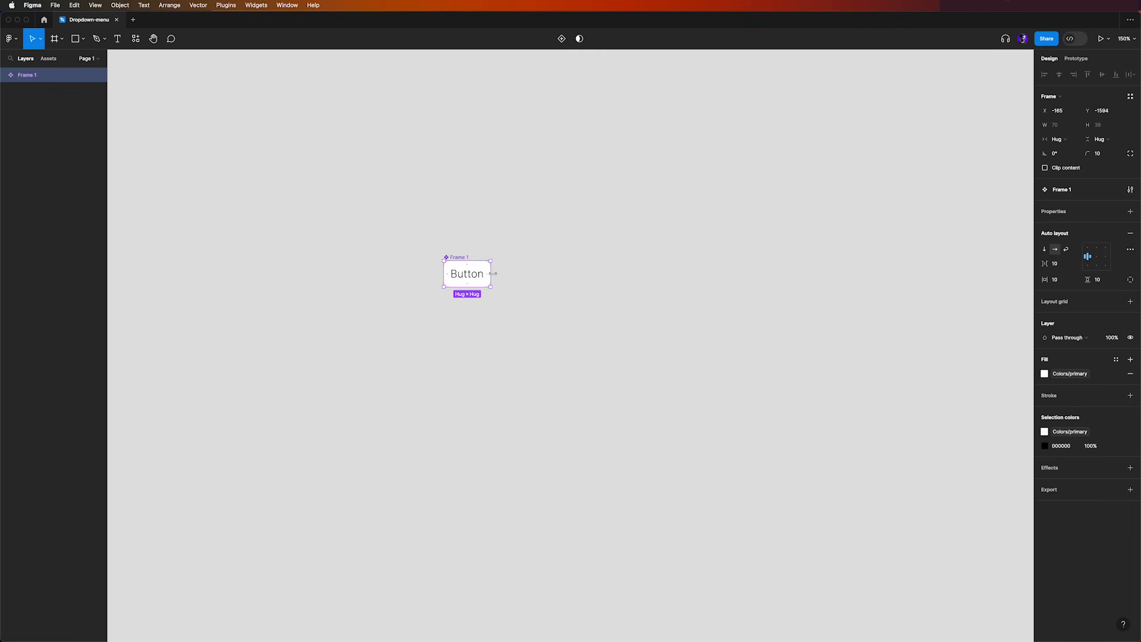
drag(490, 273, 537, 270)
Add a variant named Hover to the button component and fill it with the hover color variable
click(562, 39)
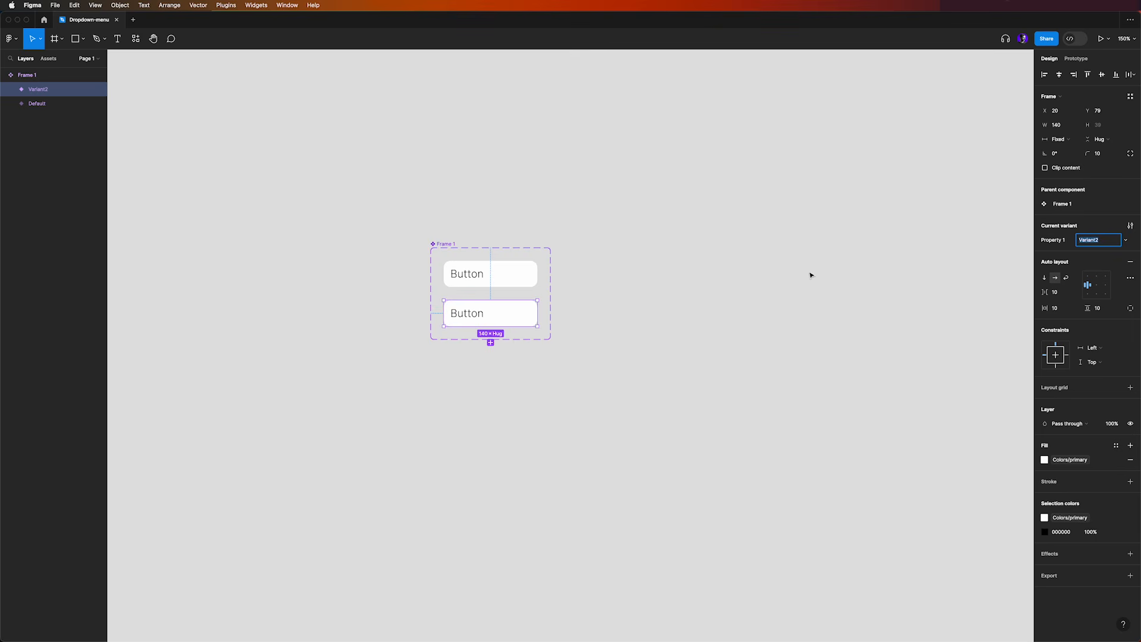
text(Hover)
key(Return)
click(1075, 460)
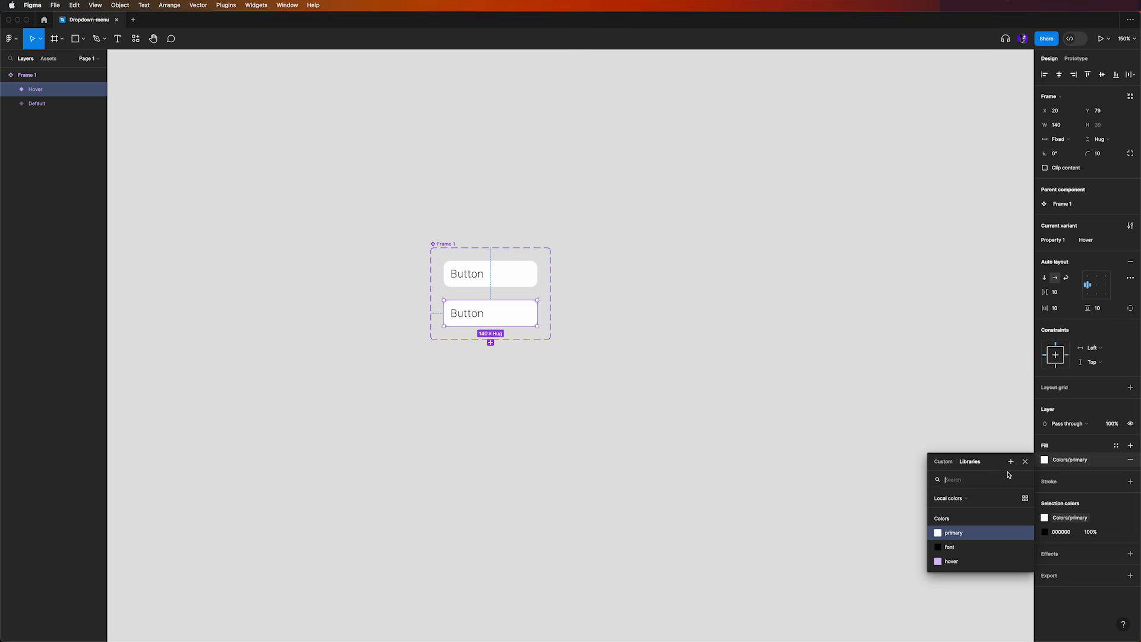
click(947, 562)
click(601, 294)
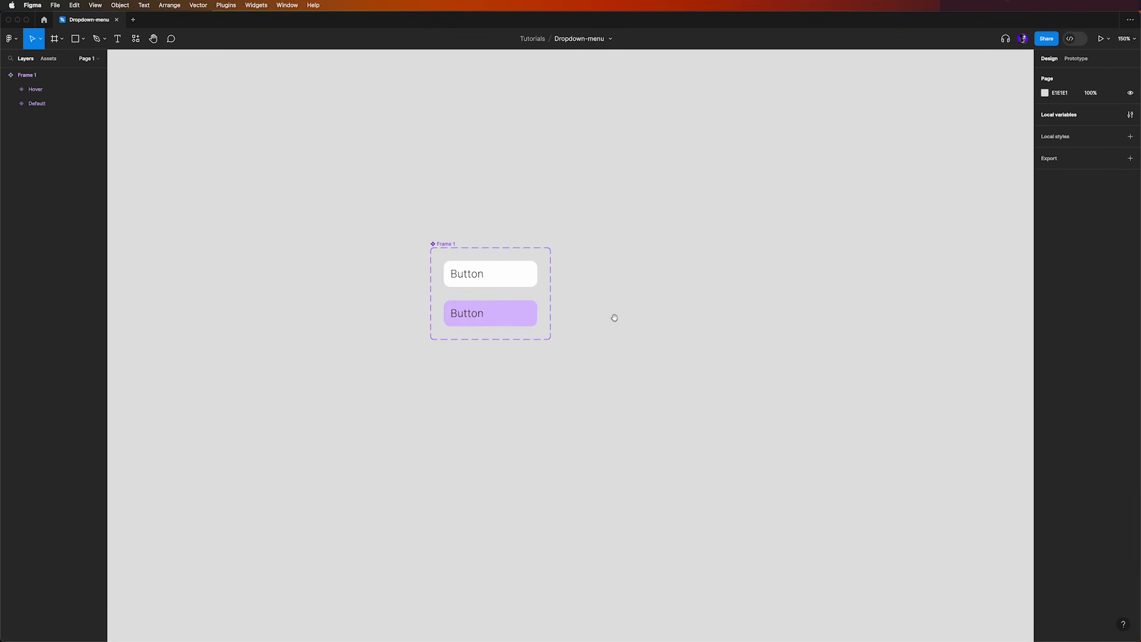
Rename the component set holding the two button variants as Button list
drag(615, 317, 591, 297)
click(423, 224)
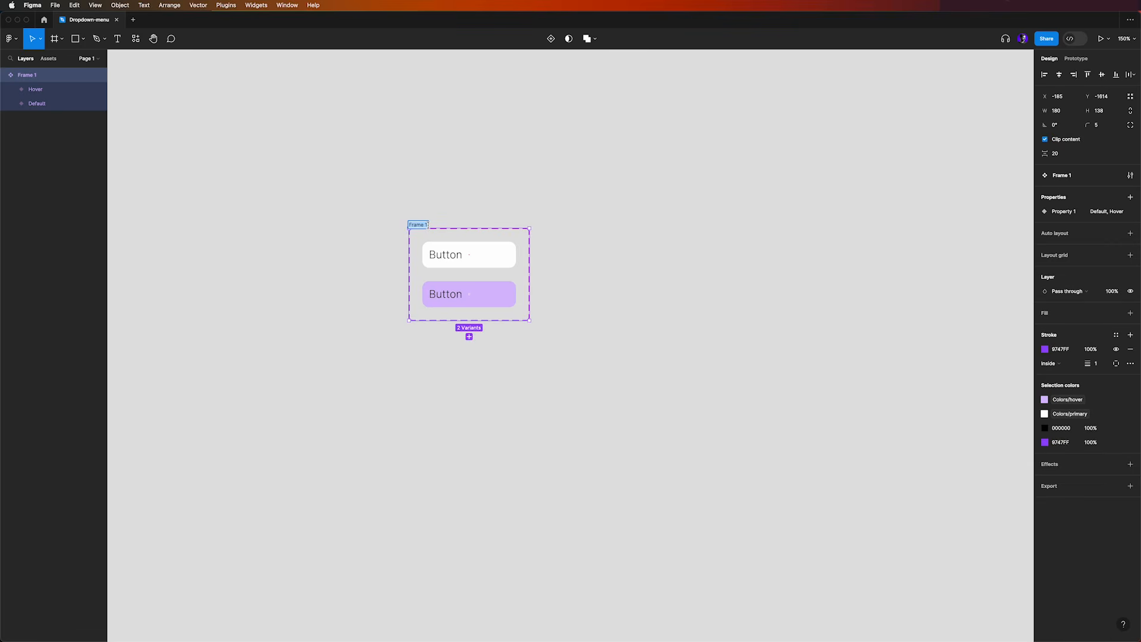
text(Button list)
key(Return)
click(630, 424)
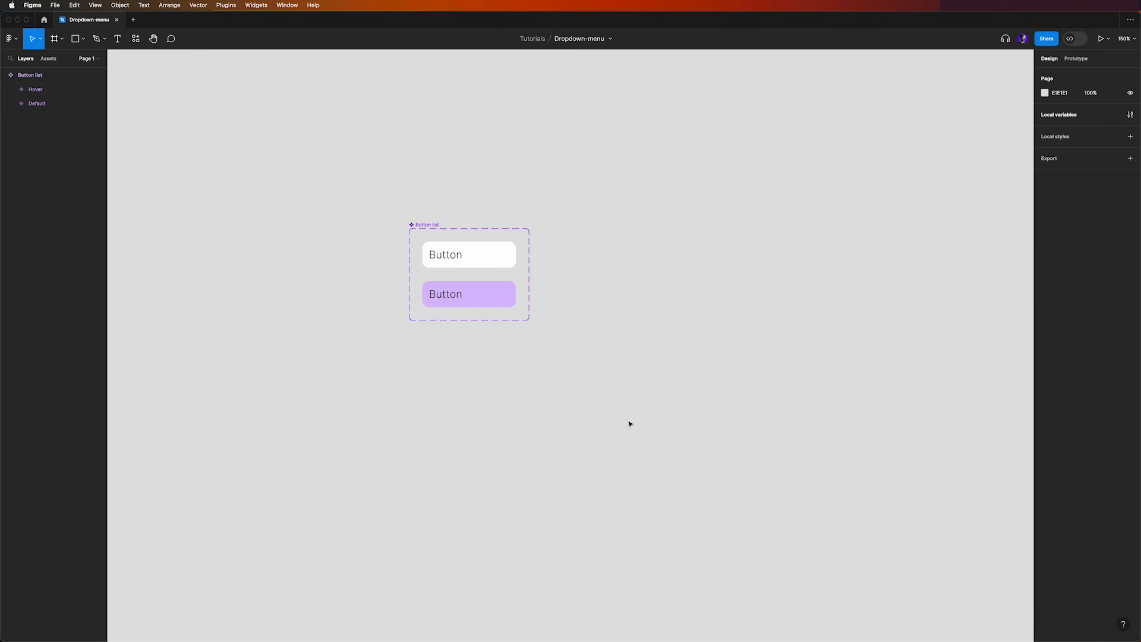
Stack four instances of the default button beside the component set and wrap them in a vertical auto layout frame
scroll(630, 424, right, 5)
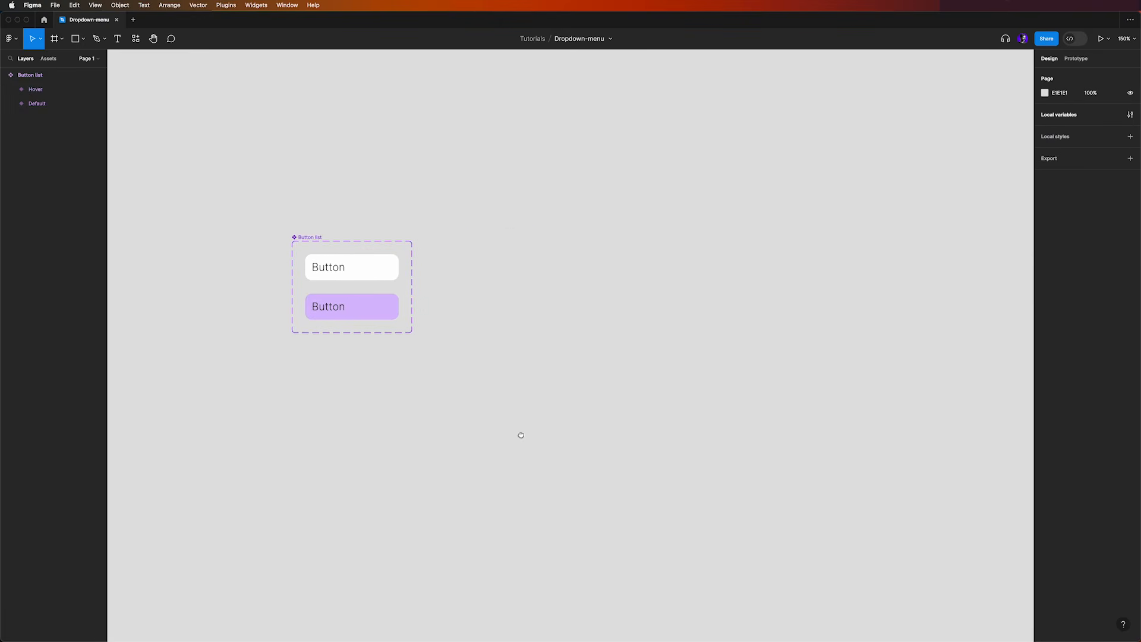
click(379, 280)
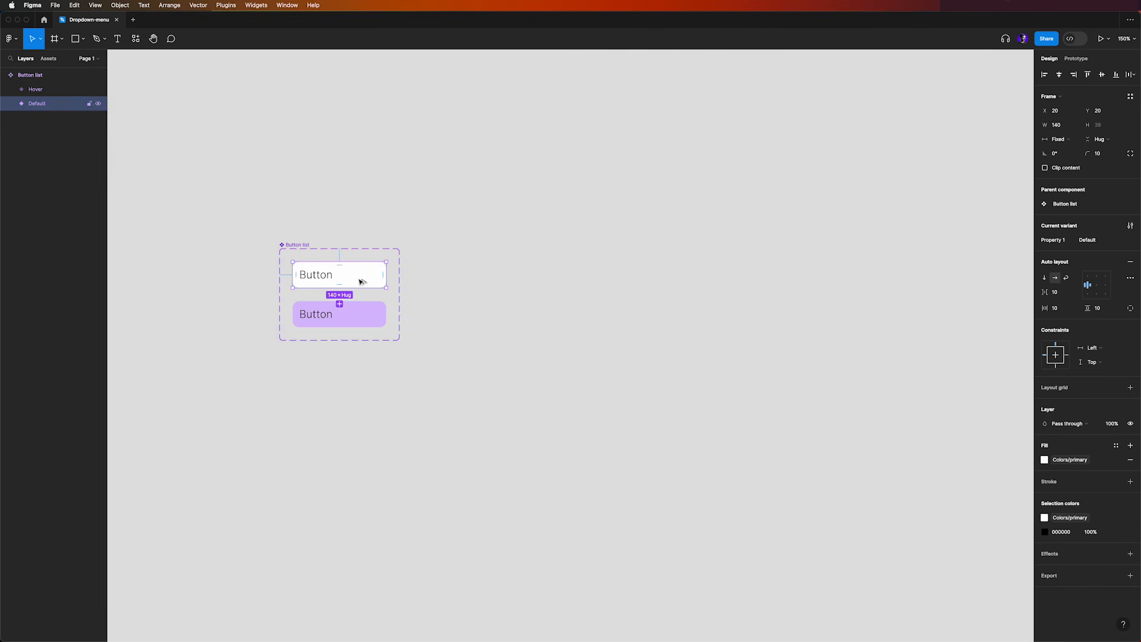
drag(362, 280, 537, 351)
click(614, 414)
drag(614, 414, 431, 218)
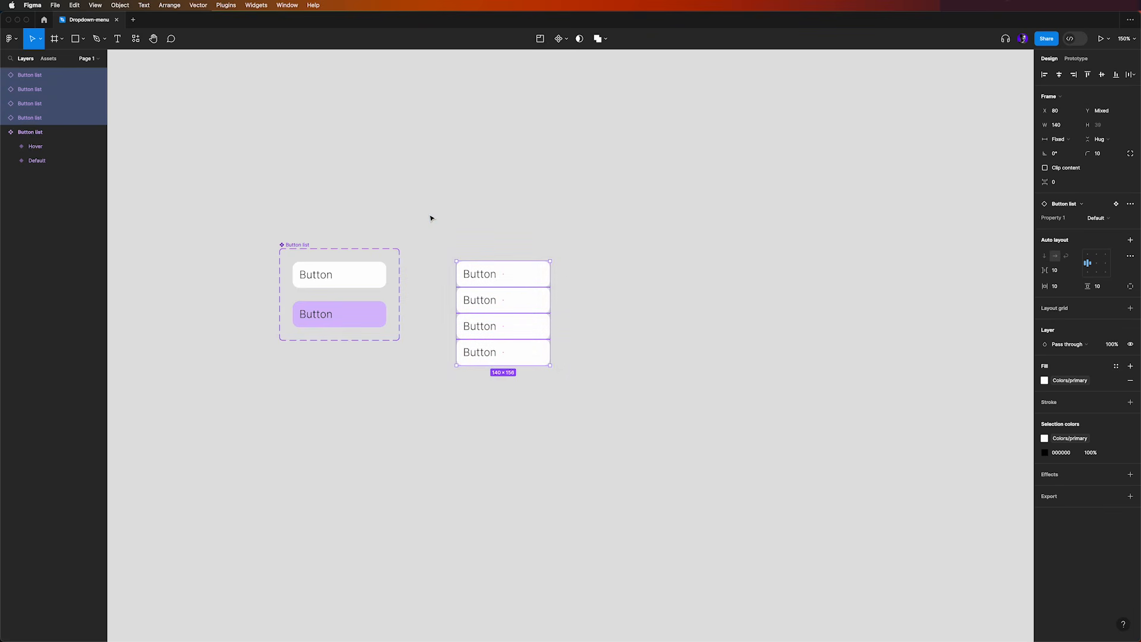
key(shift+a)
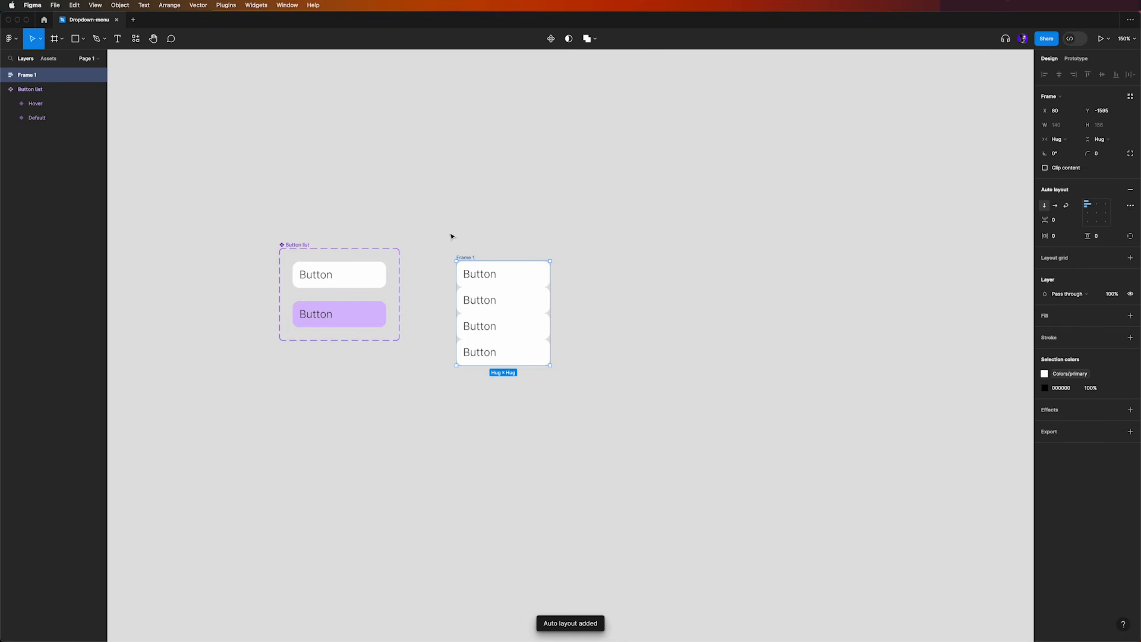
Convert the frame of four stacked buttons into a component and rename it "fruit list"
click(550, 39)
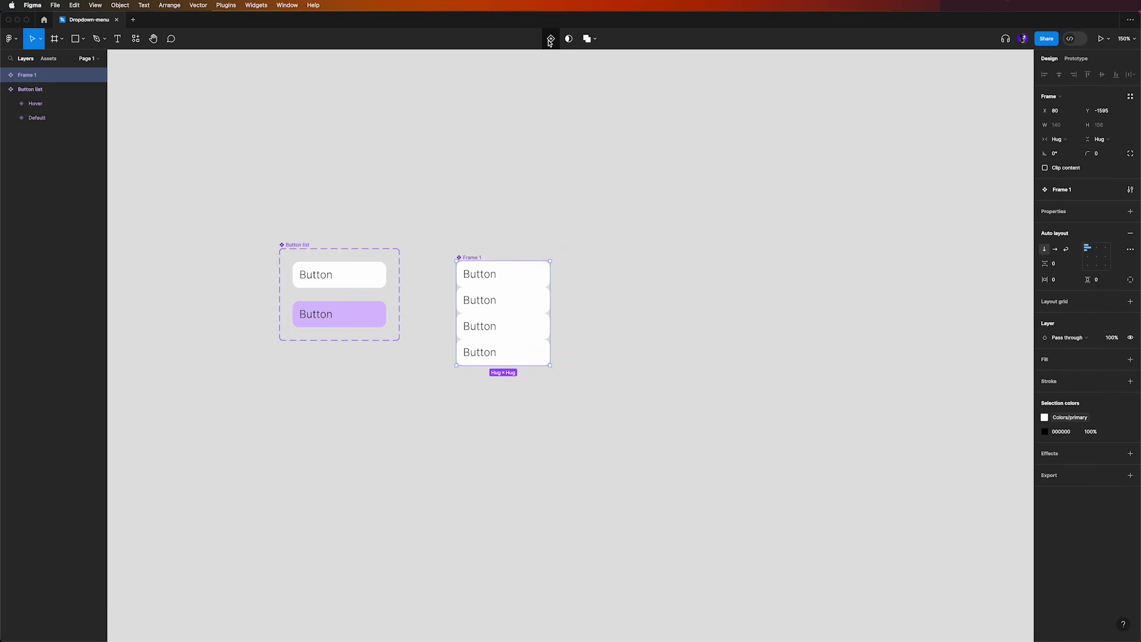
drag(470, 257, 483, 247)
double_click(484, 247)
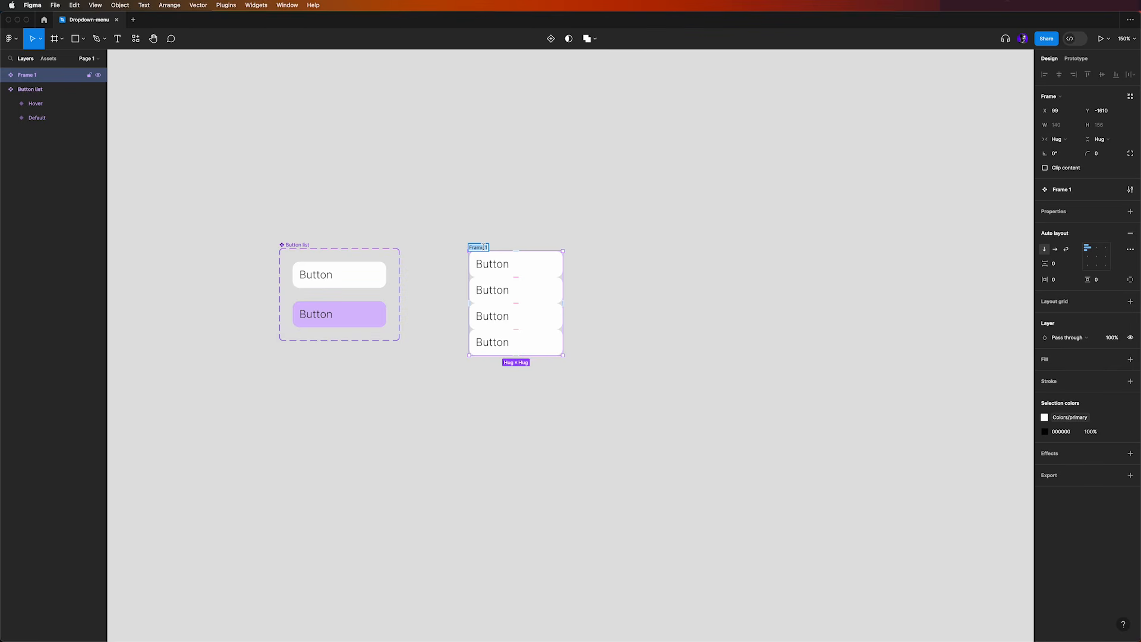
text(fruit-list)
key(Return)
Fill the fruit list component with the primary color variable and set its corner radius to 10
click(1117, 360)
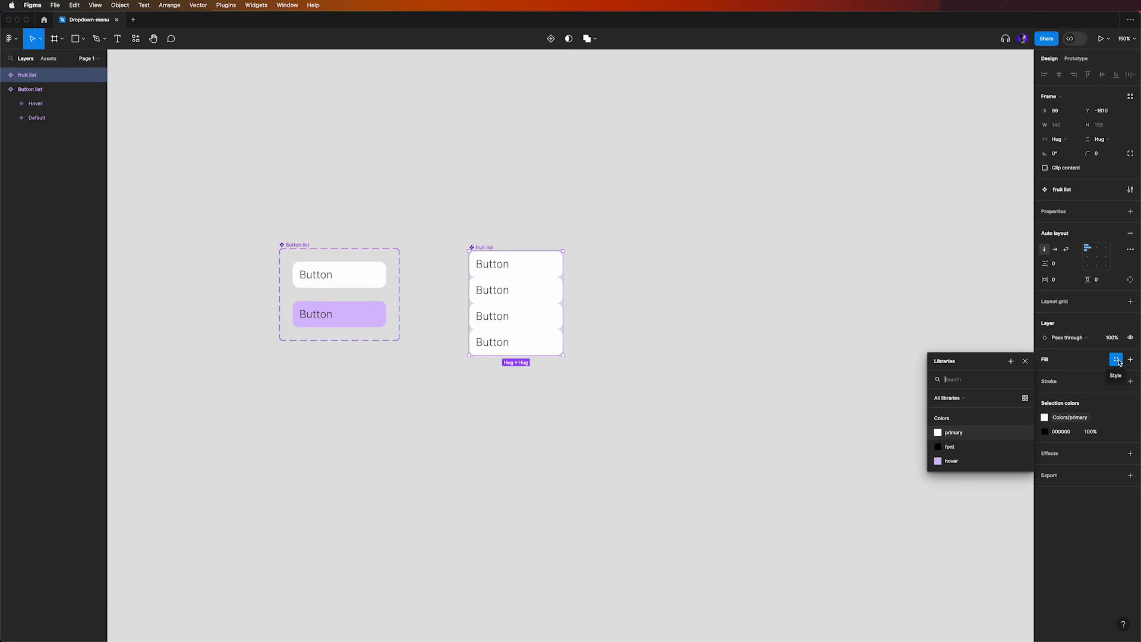
click(955, 433)
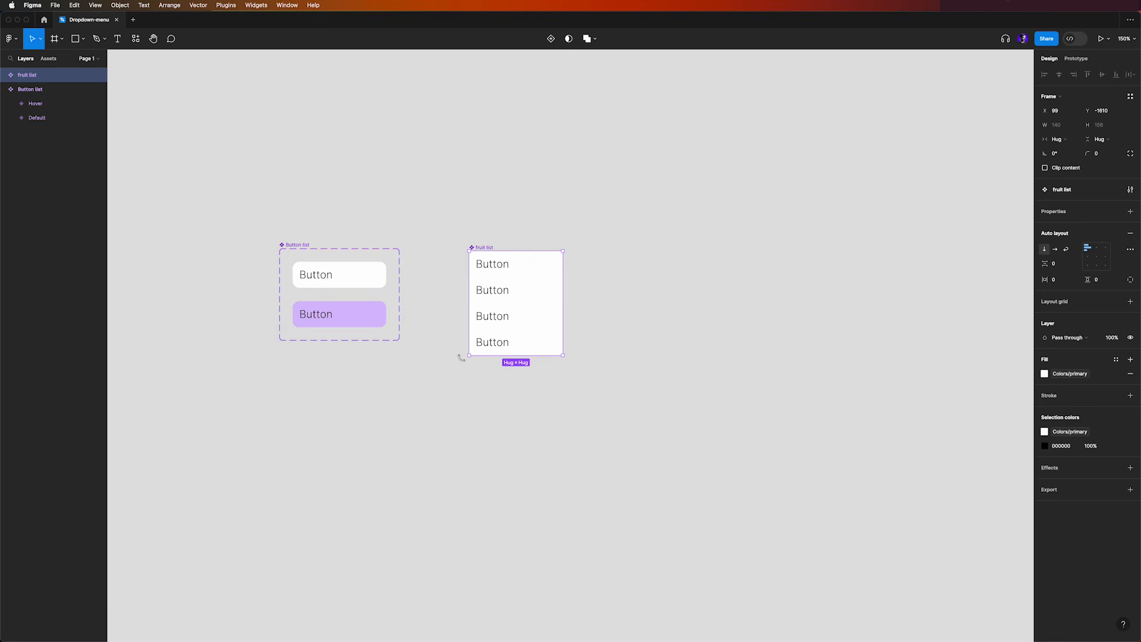
click(1101, 154)
text(10)
click(582, 221)
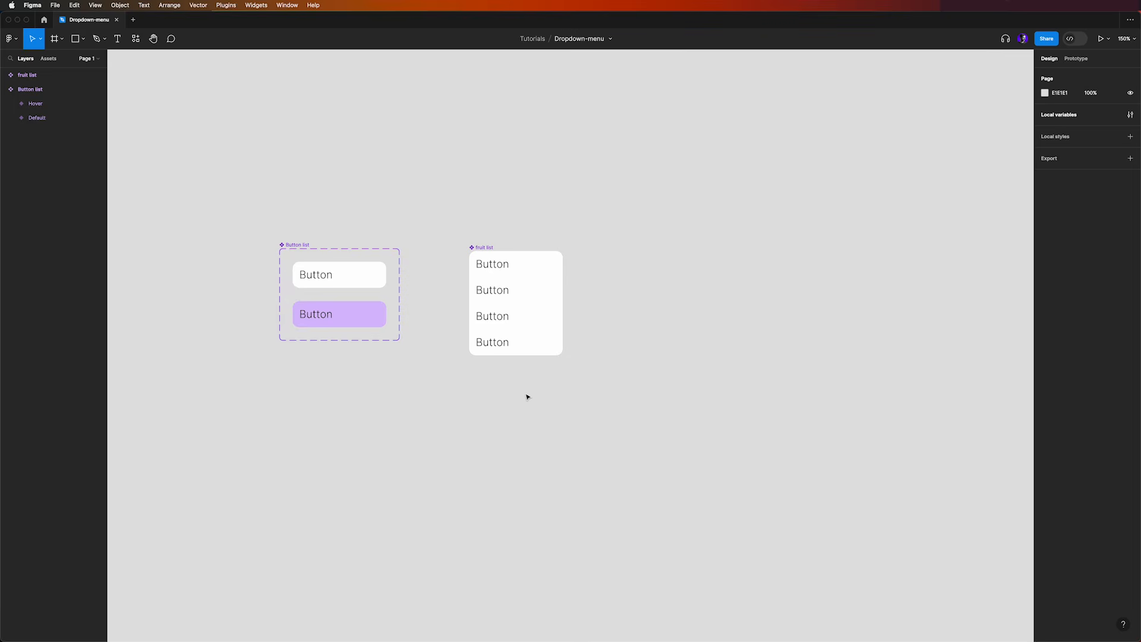
Bind the text of the fruit list's first button to the variable fruit1 and the second to fruit2
double_click(499, 269)
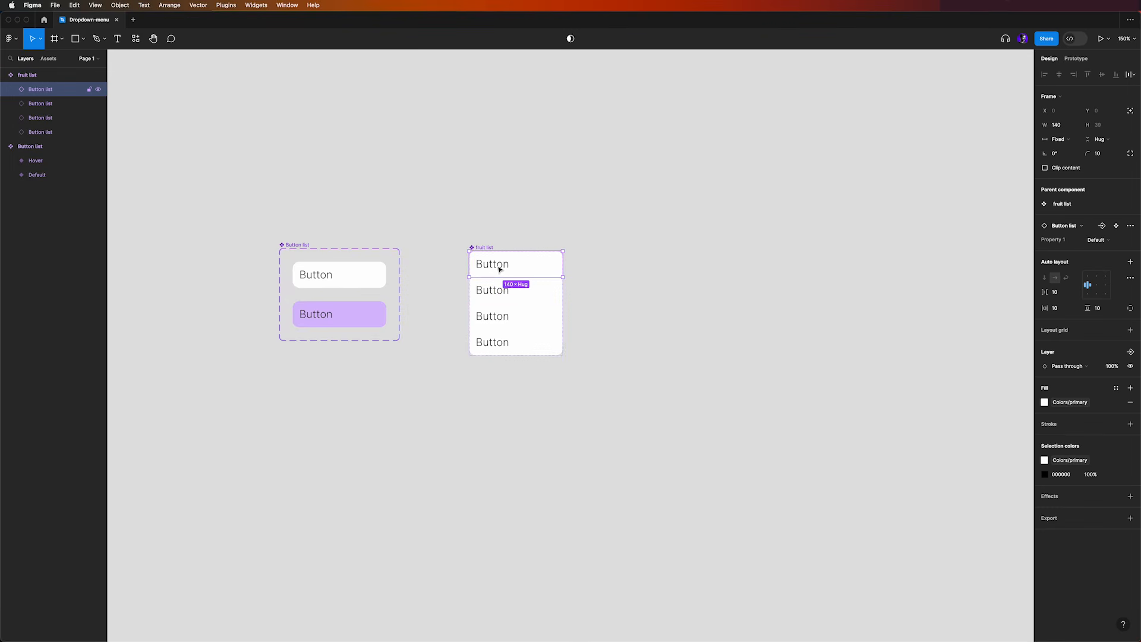
double_click(499, 269)
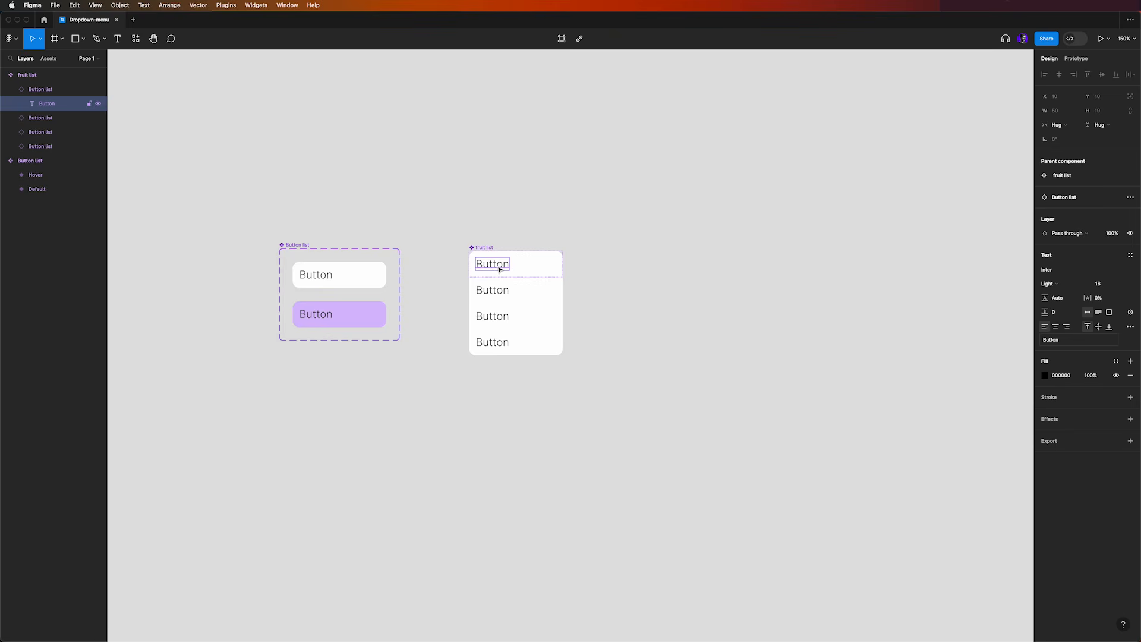
click(1131, 313)
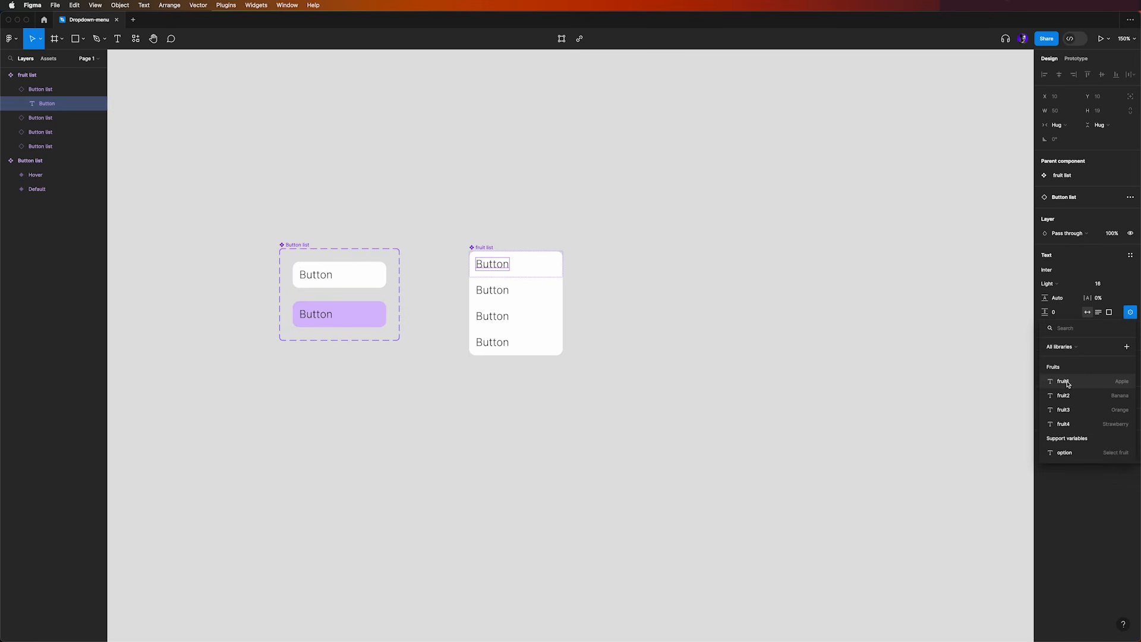
click(1117, 383)
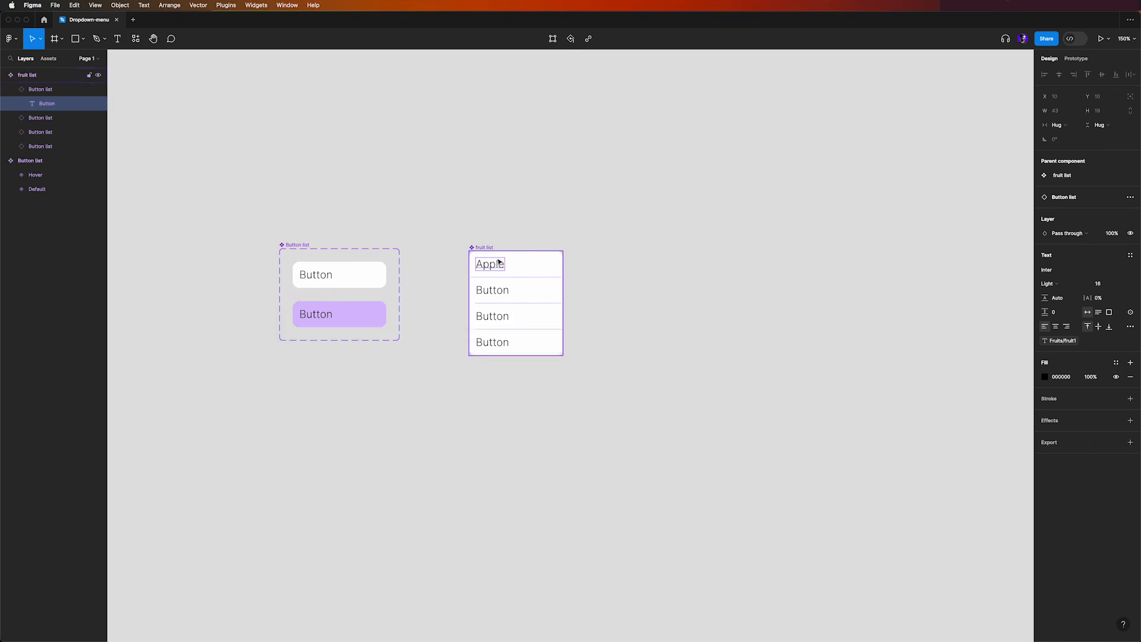
click(506, 293)
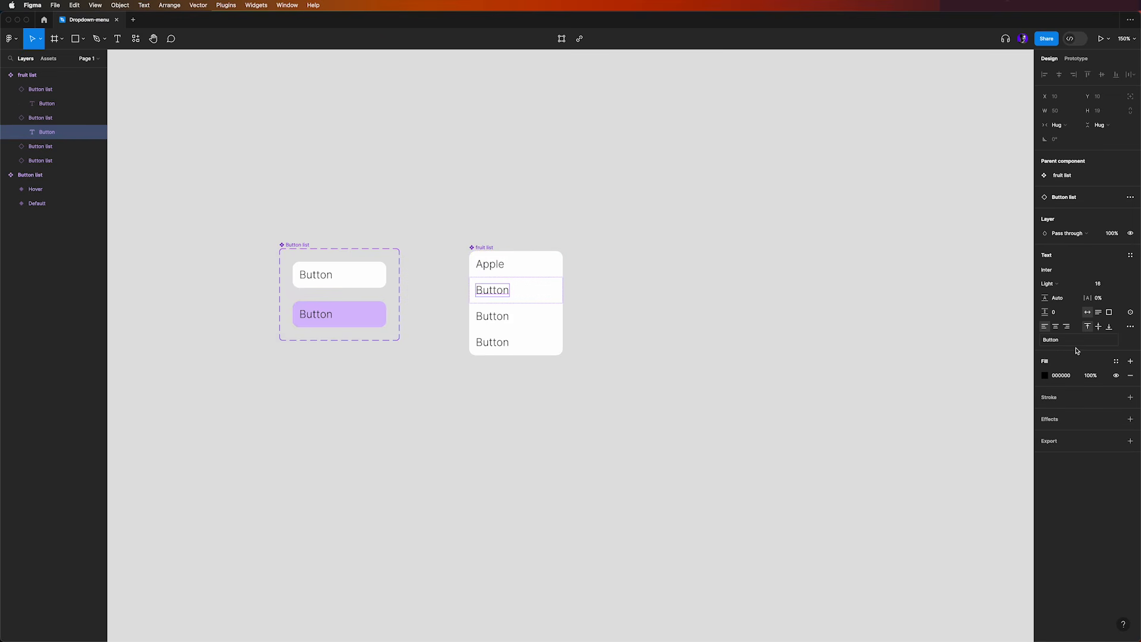
click(1131, 312)
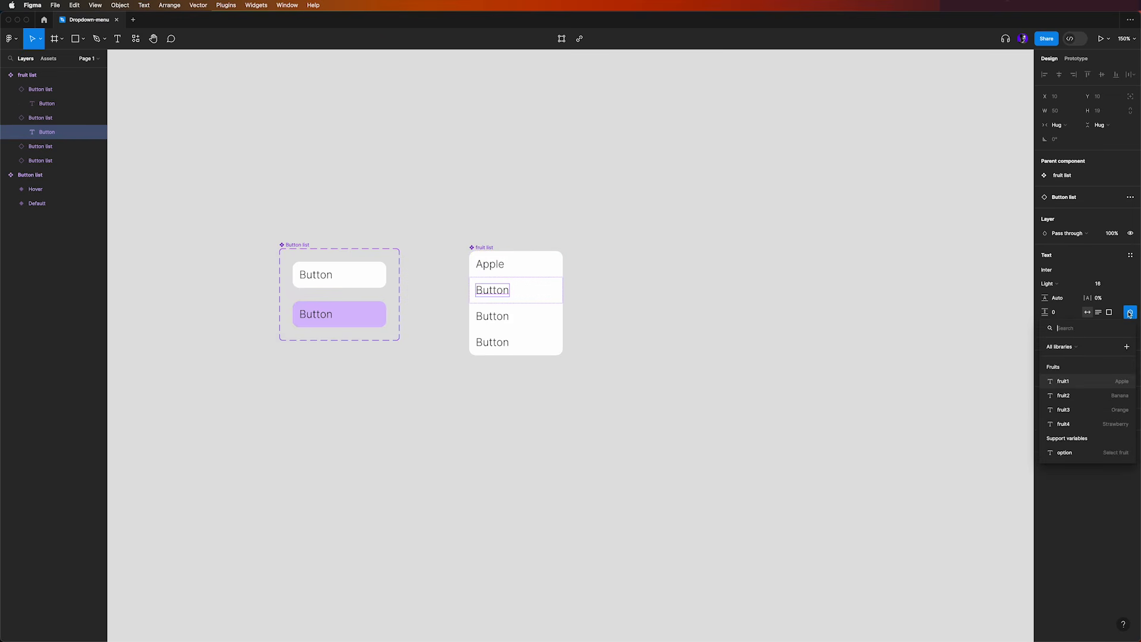
click(1064, 395)
Bind the text of the fruit list's third button to the variable fruit3 and the fourth to fruit4
click(506, 319)
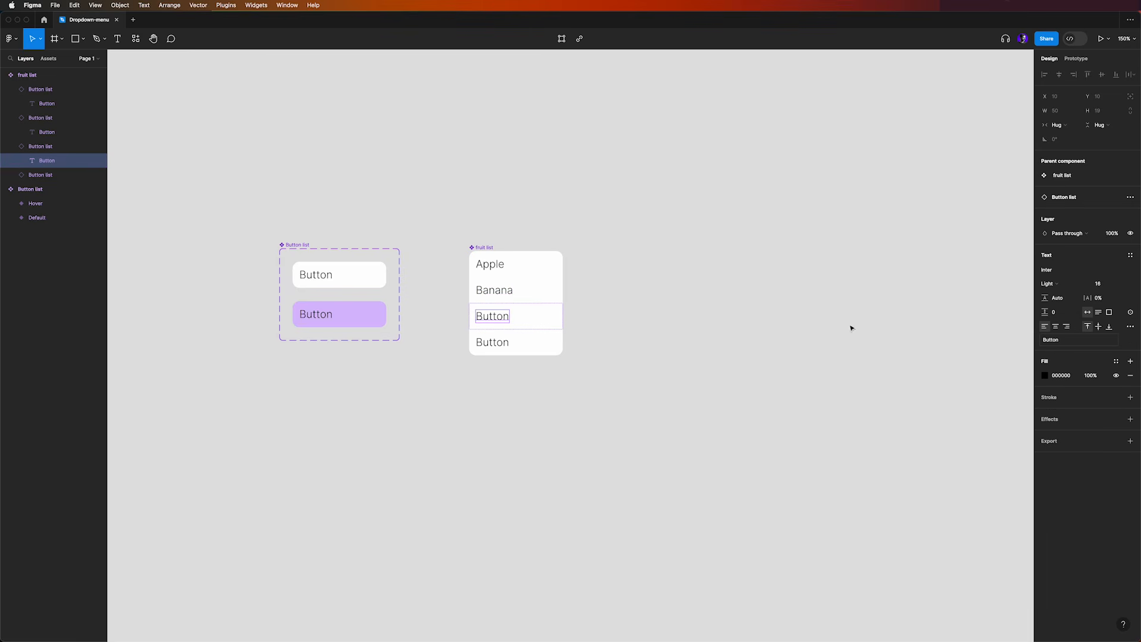
click(1130, 312)
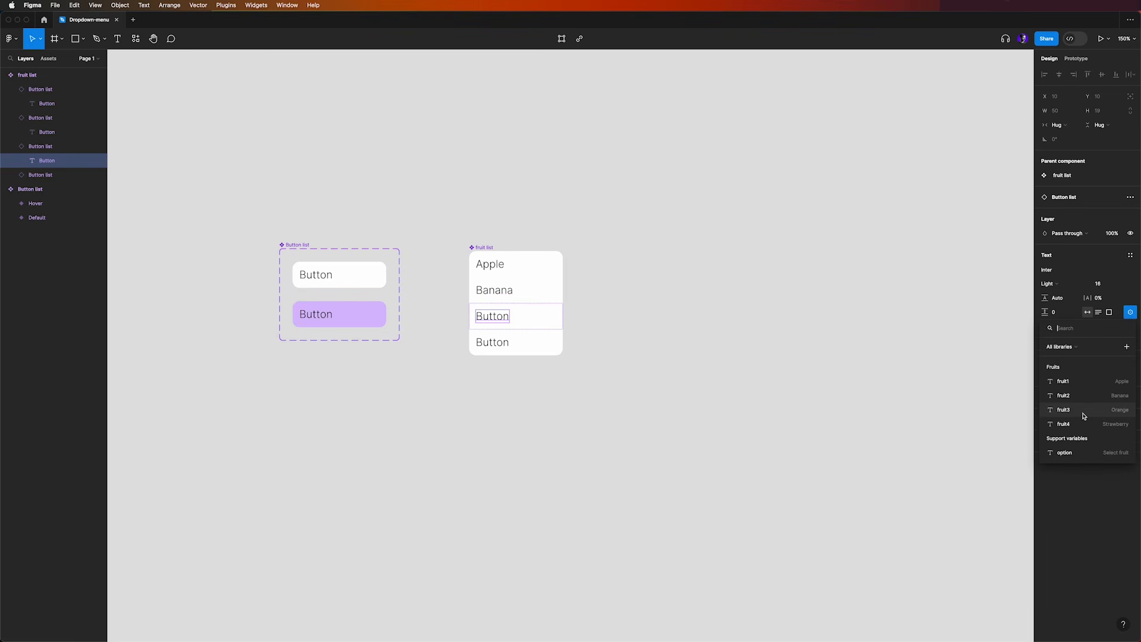
click(1083, 411)
click(492, 342)
click(492, 342)
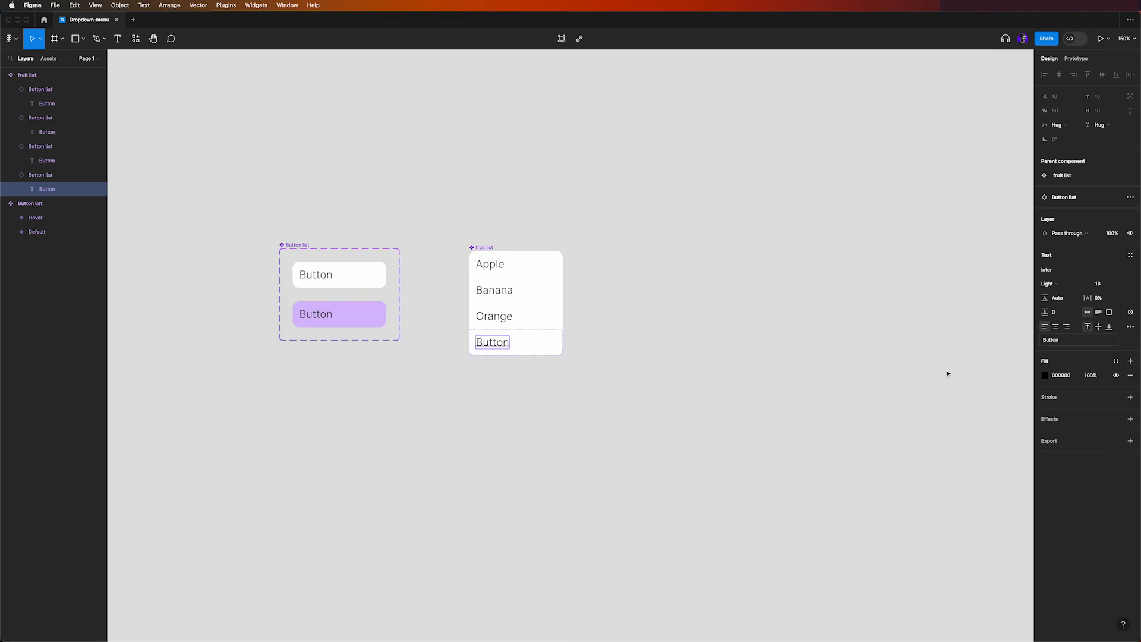
click(1130, 312)
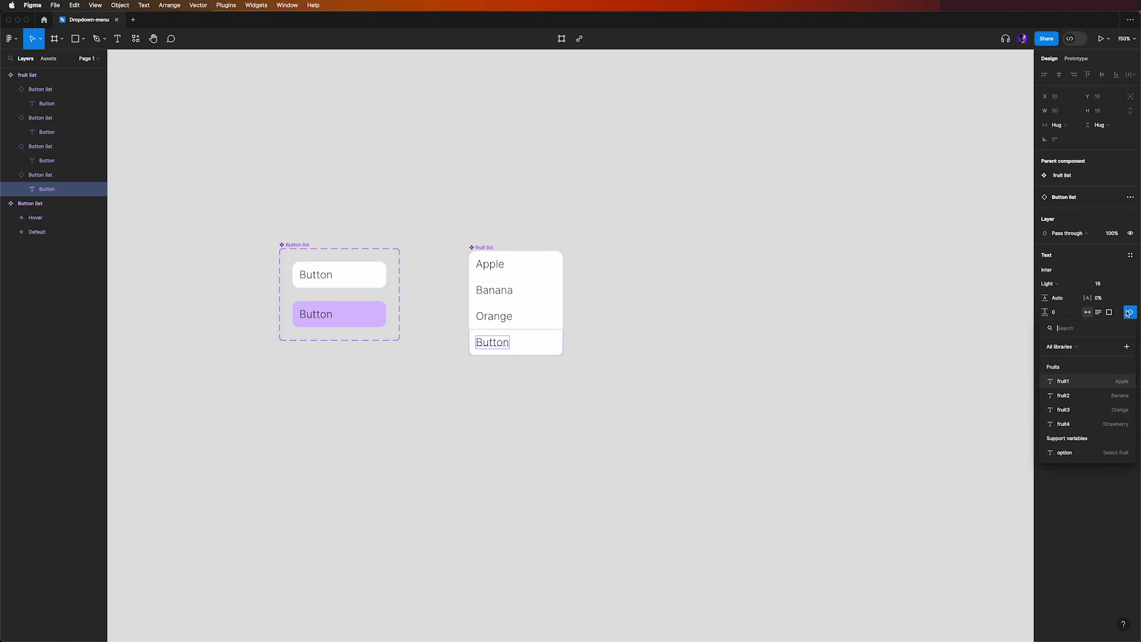
click(1100, 424)
click(625, 281)
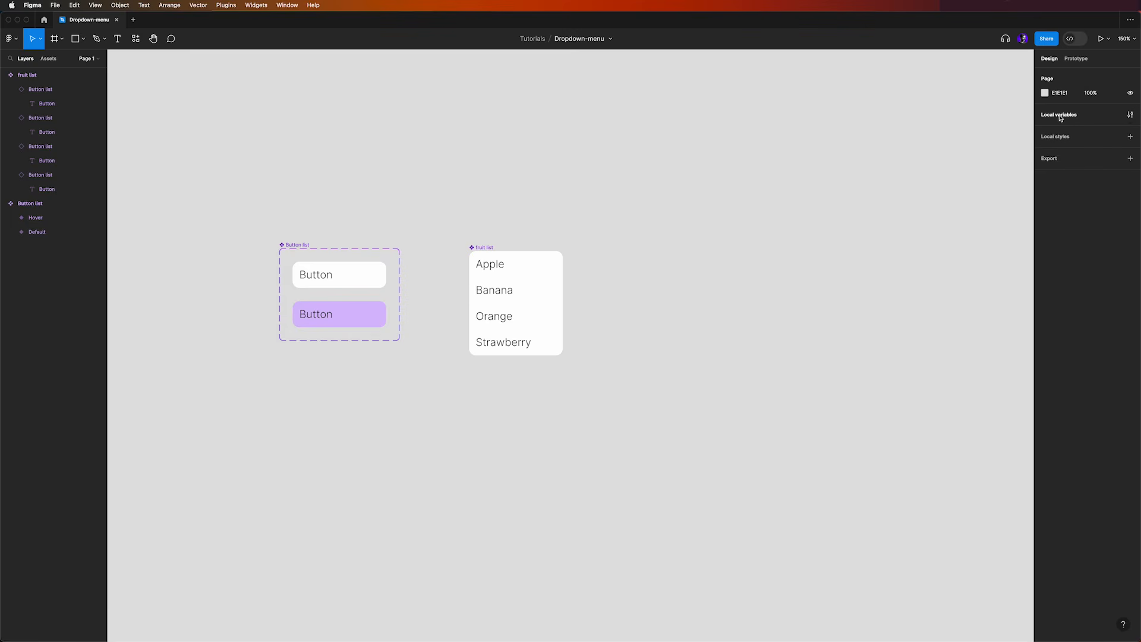
Try the value Kiwi for the local variable fruit4 and undo the change
click(1131, 116)
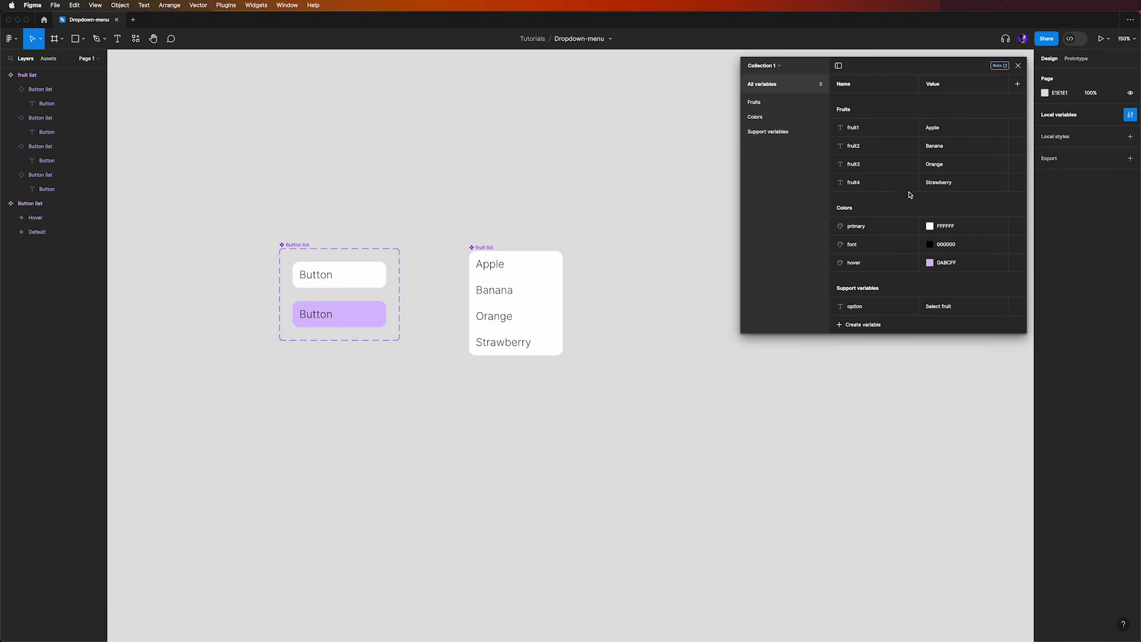
double_click(965, 183)
text(Kiwi)
key(Return)
key(super+z)
click(1018, 66)
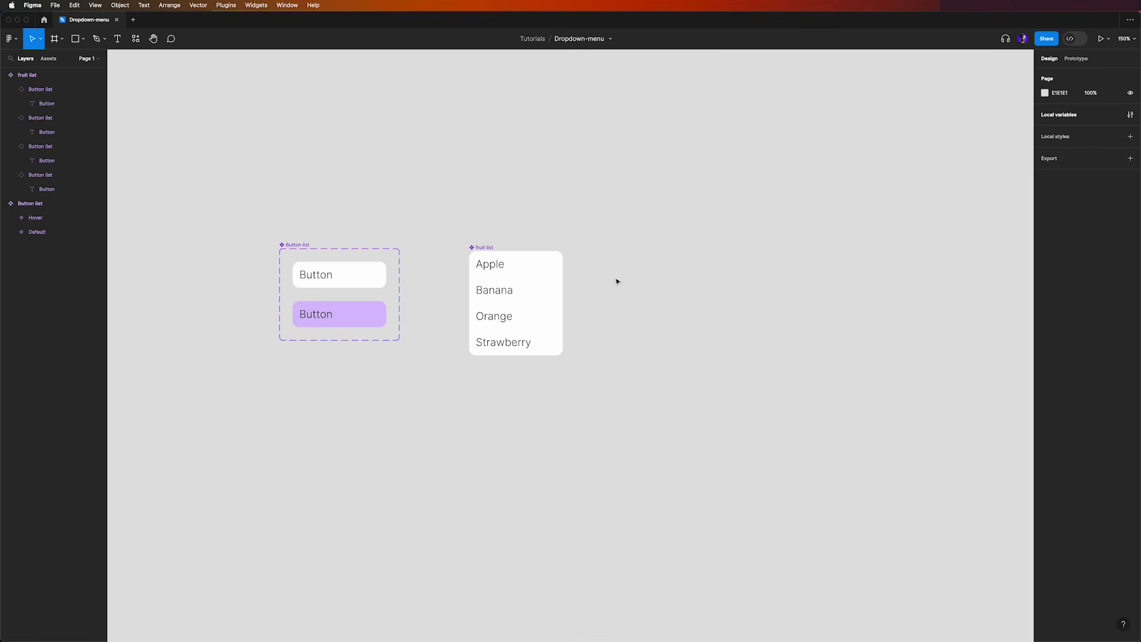
Add a "Dropdown" text beside the fruit list, wrap it in an auto layout frame and align the frame with the list's upper edge
key(t)
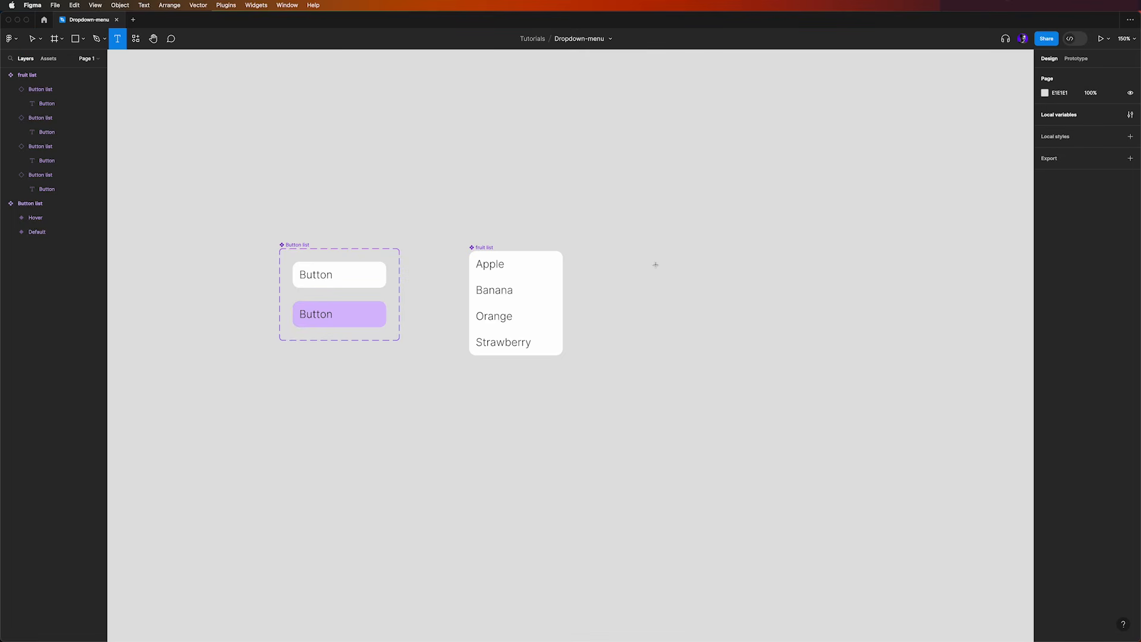
click(655, 264)
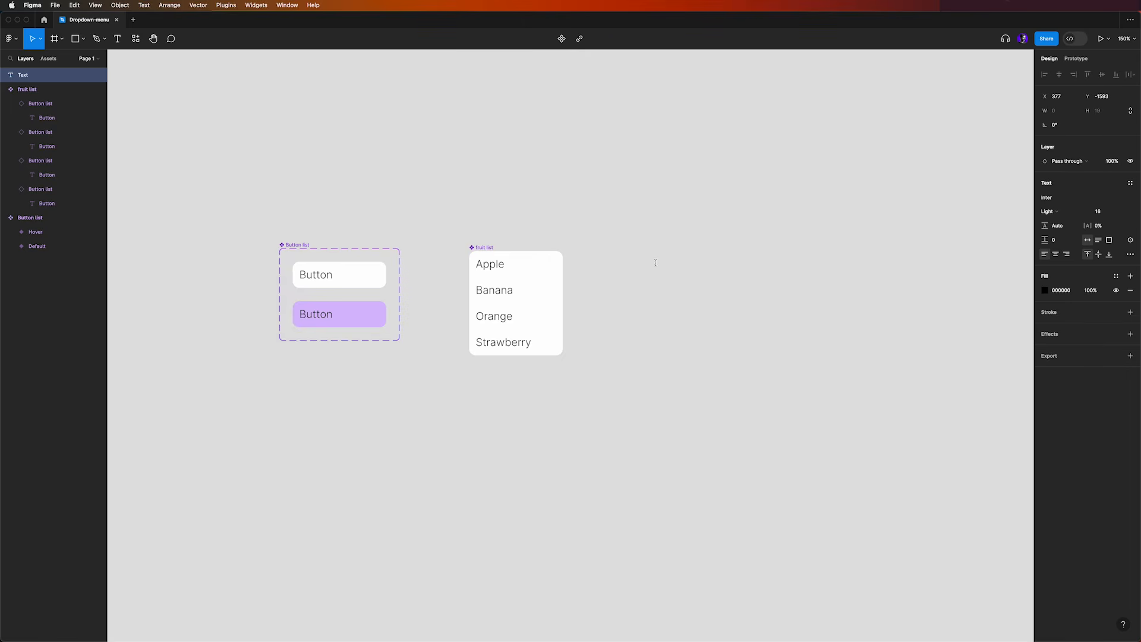
text(Dropdown)
key(Escape)
key(shift+a)
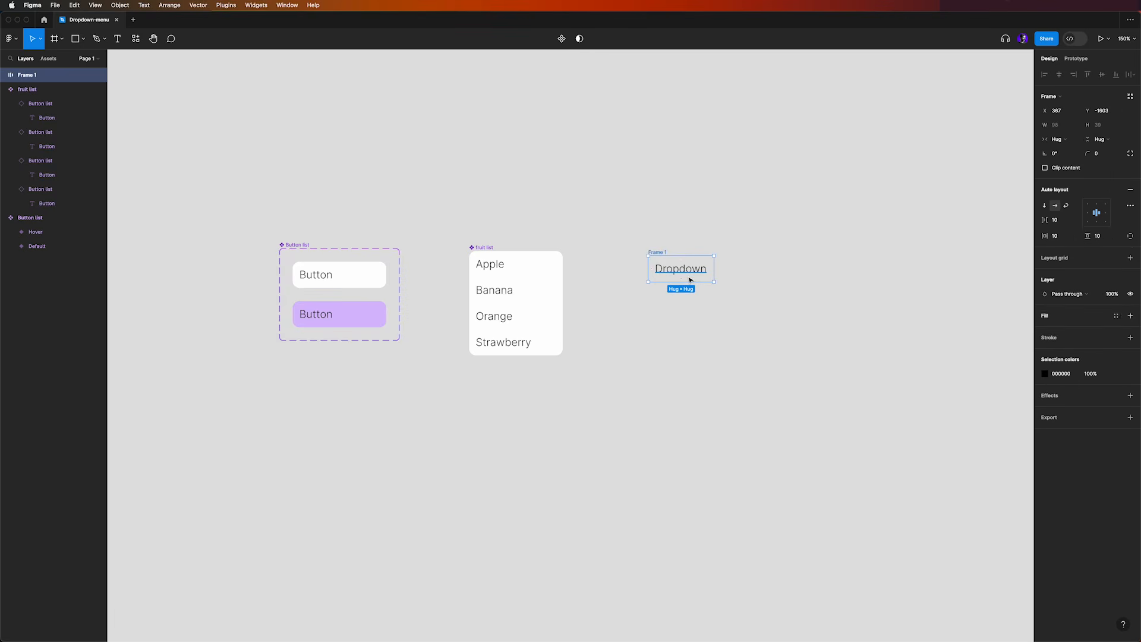
drag(699, 267, 700, 268)
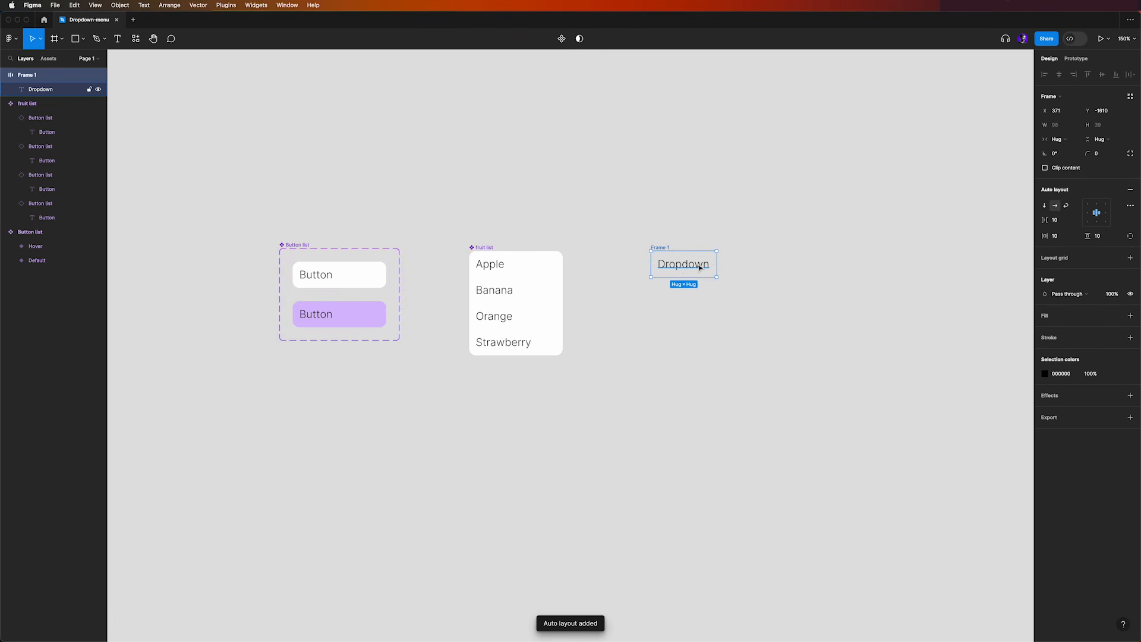
Convert the Dropdown frame into a component, filled with the primary color variable and with a corner radius of 10
click(562, 39)
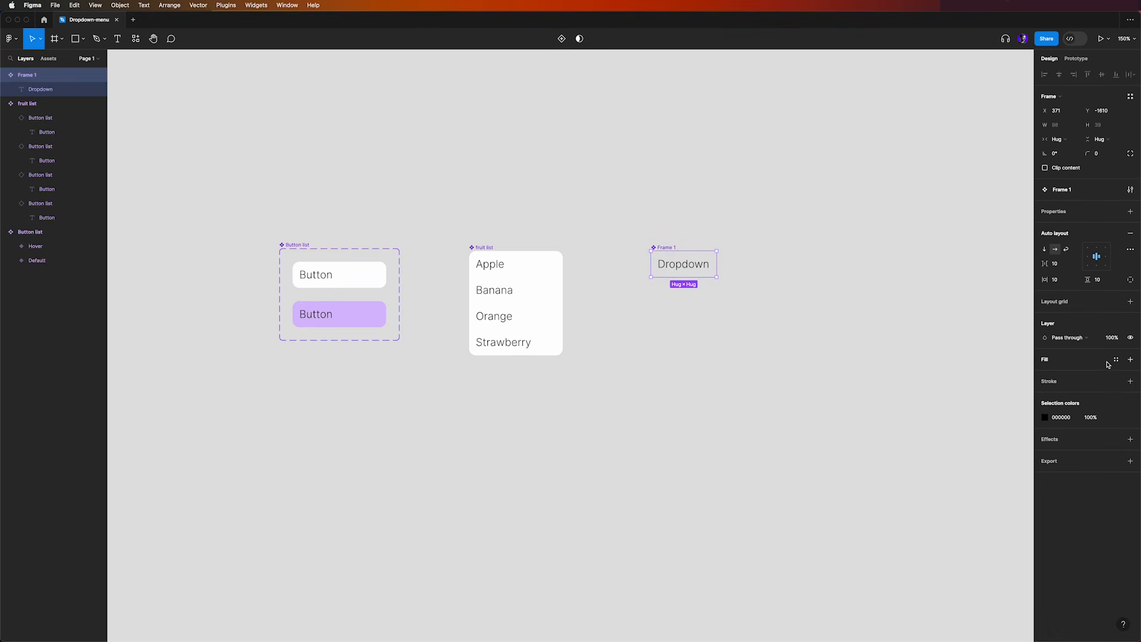
click(1117, 360)
click(963, 433)
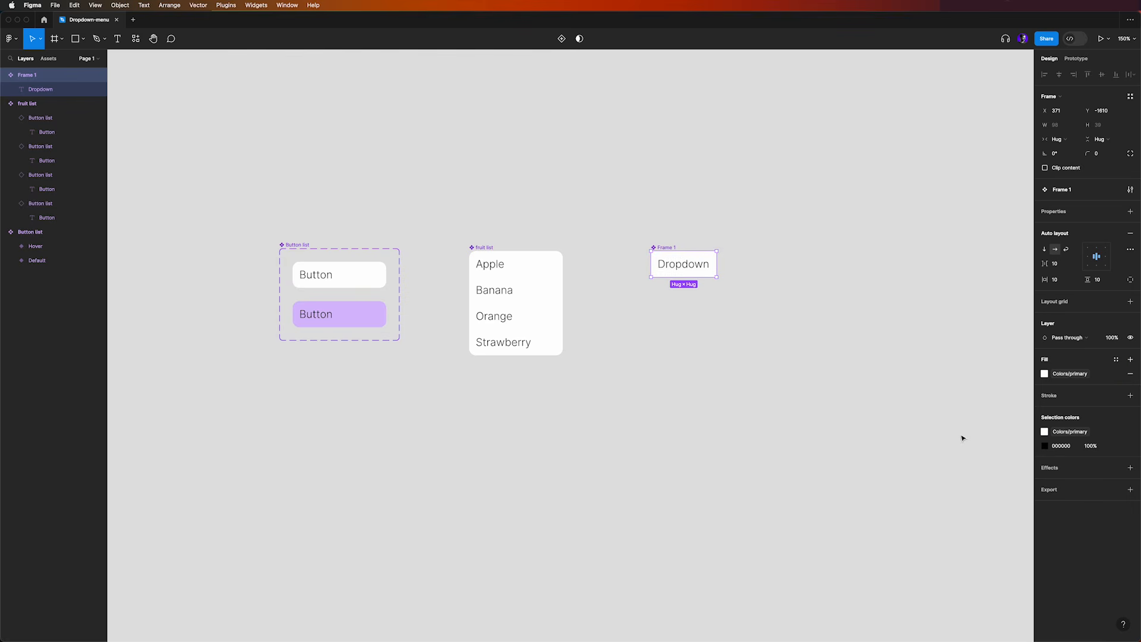
click(1100, 154)
key(Return)
click(698, 208)
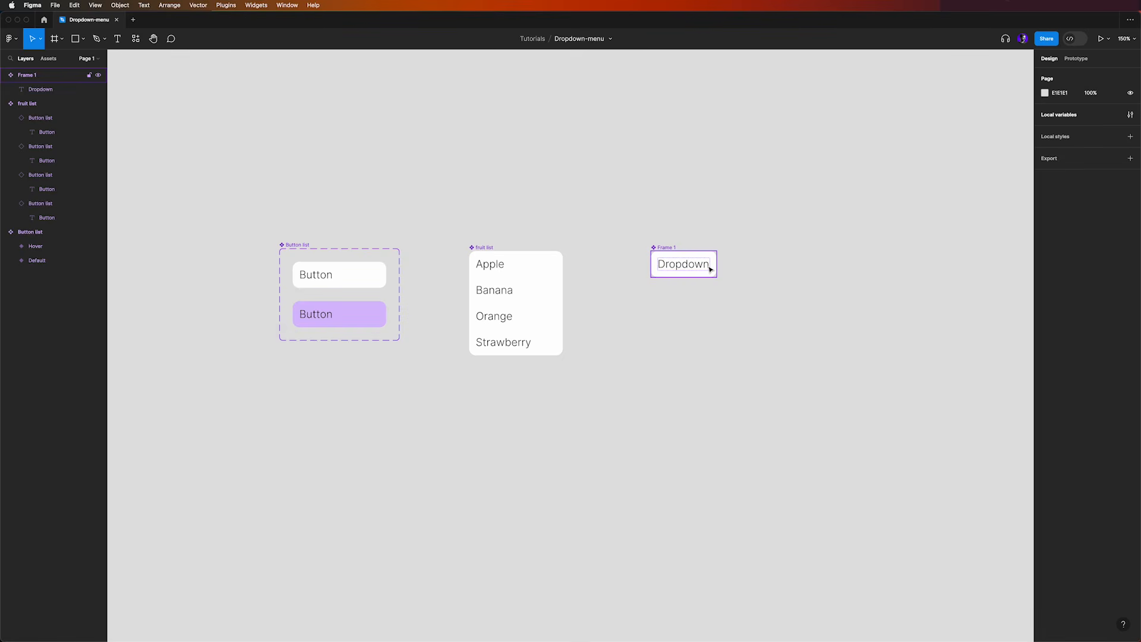
Draw a downward chevron about 13 px wide with the Pen tool and place it after the text inside the Dropdown component
key(p)
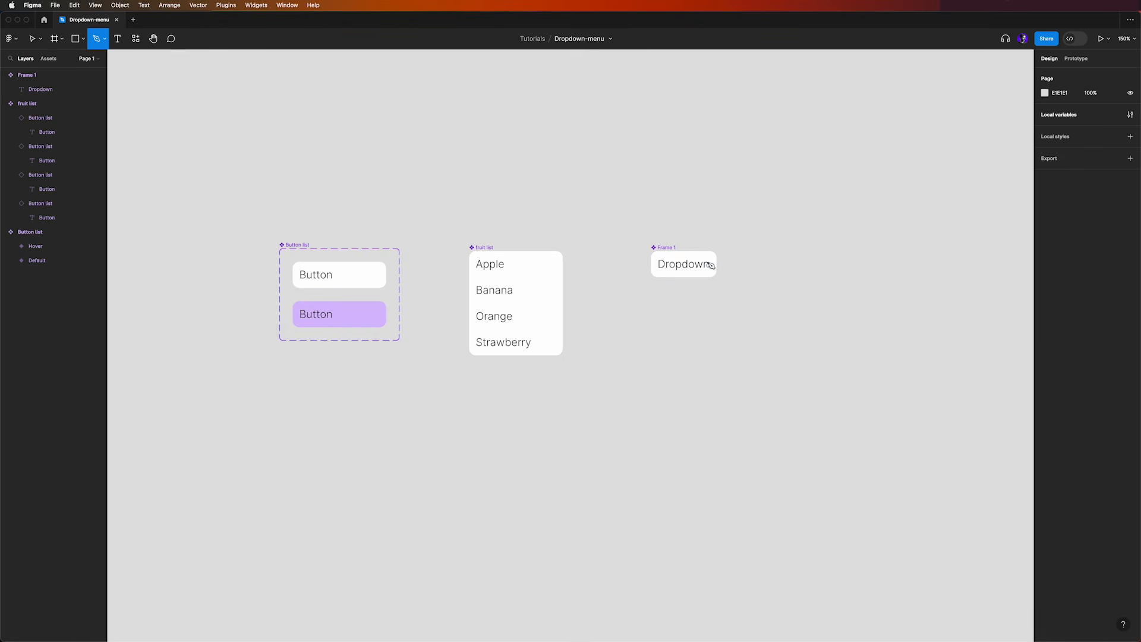
click(692, 232)
click(698, 234)
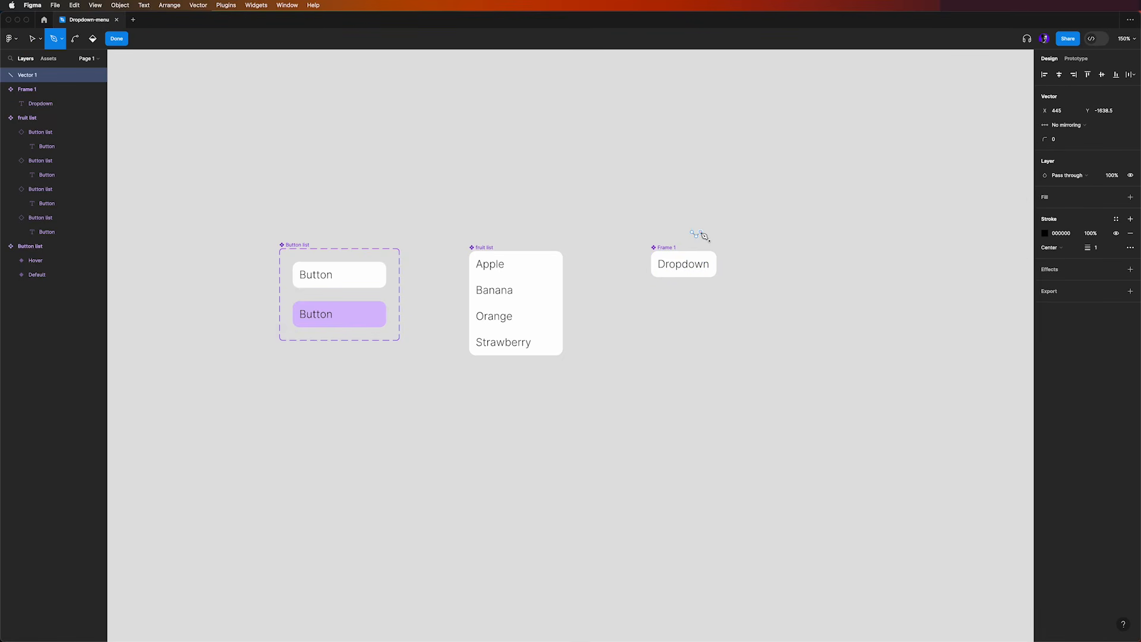
key(Escape)
key(Escape)
key(Escape)
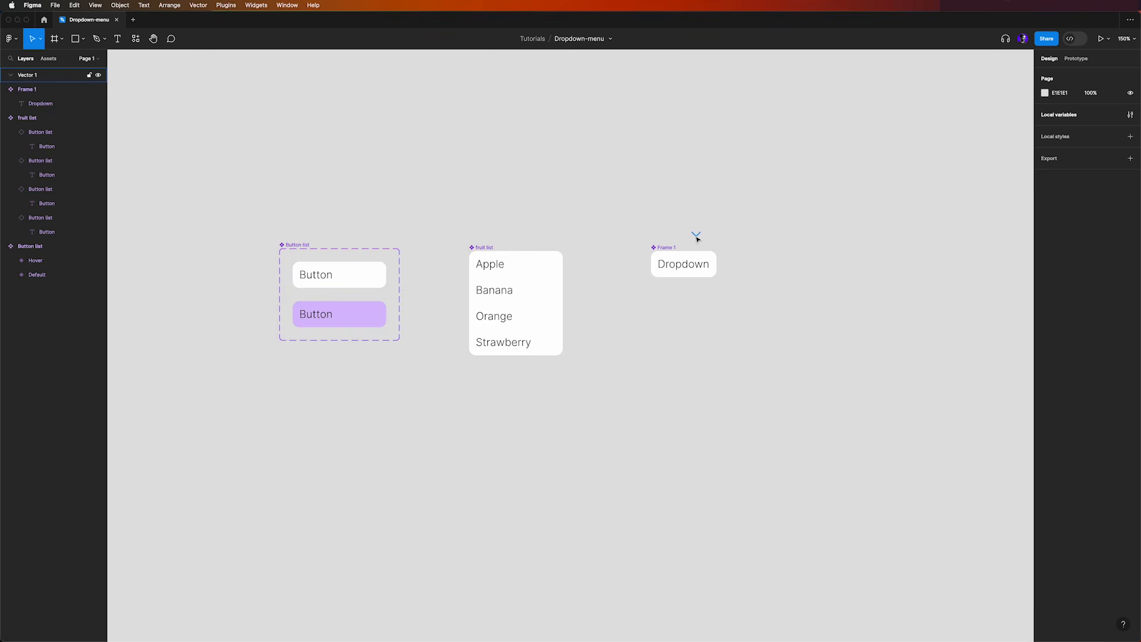
drag(696, 236, 712, 264)
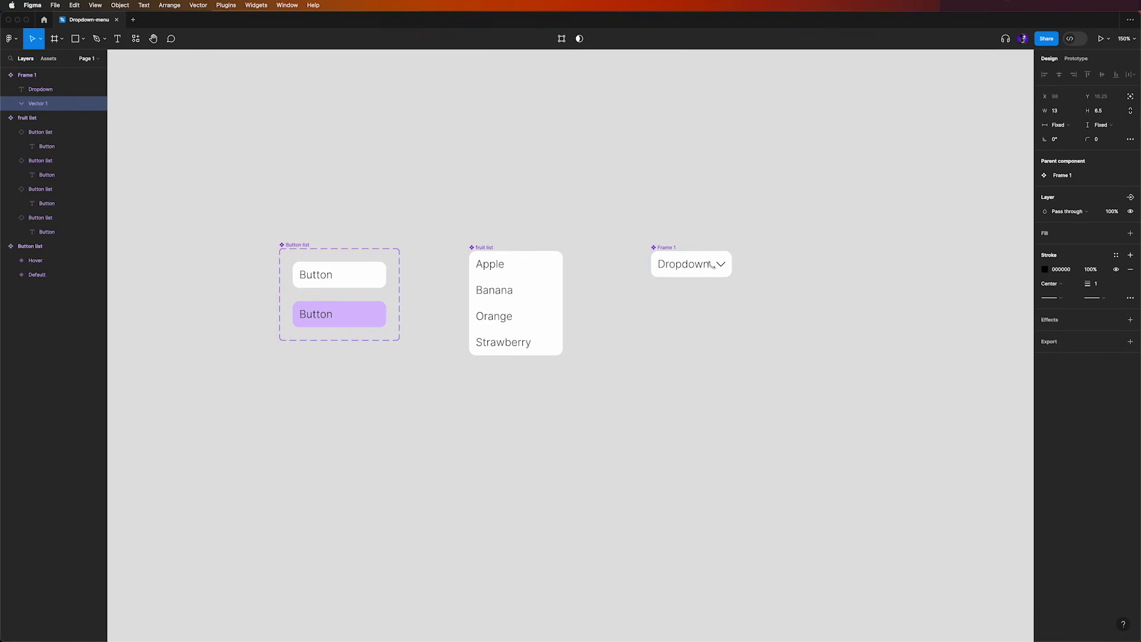
click(762, 339)
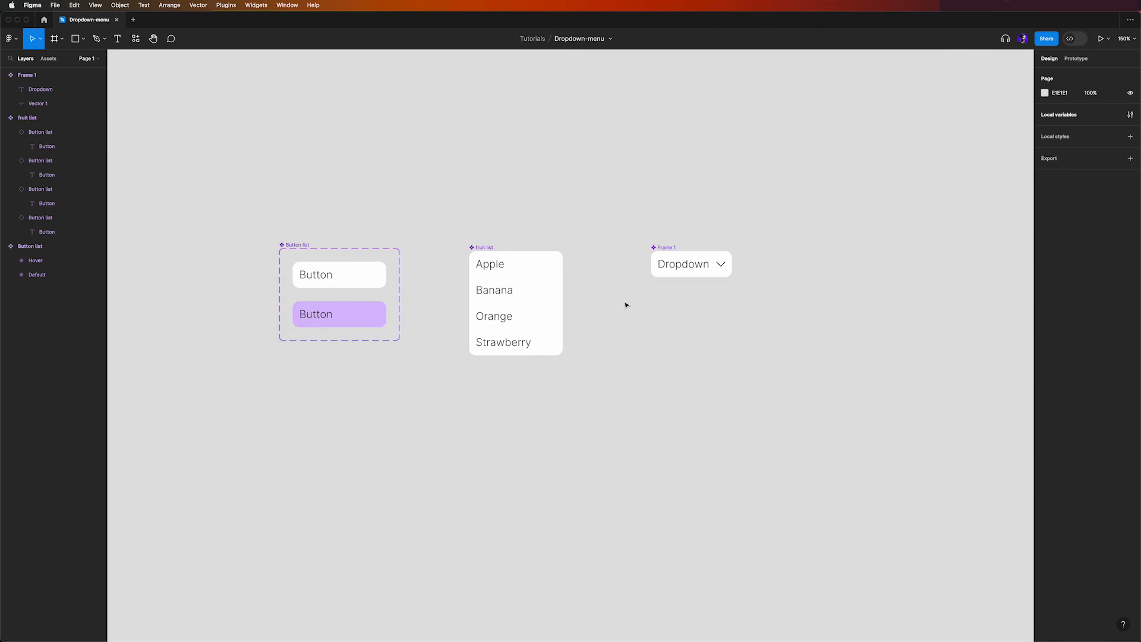
Set the width of the Dropdown component to 140, matching the fruit list
click(553, 267)
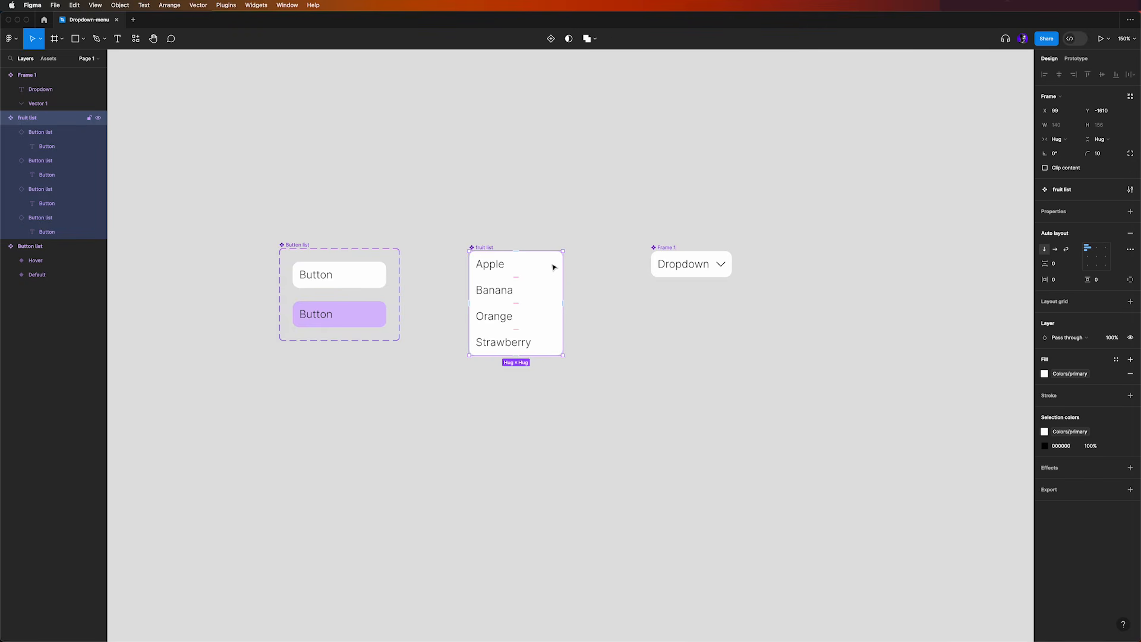
click(720, 259)
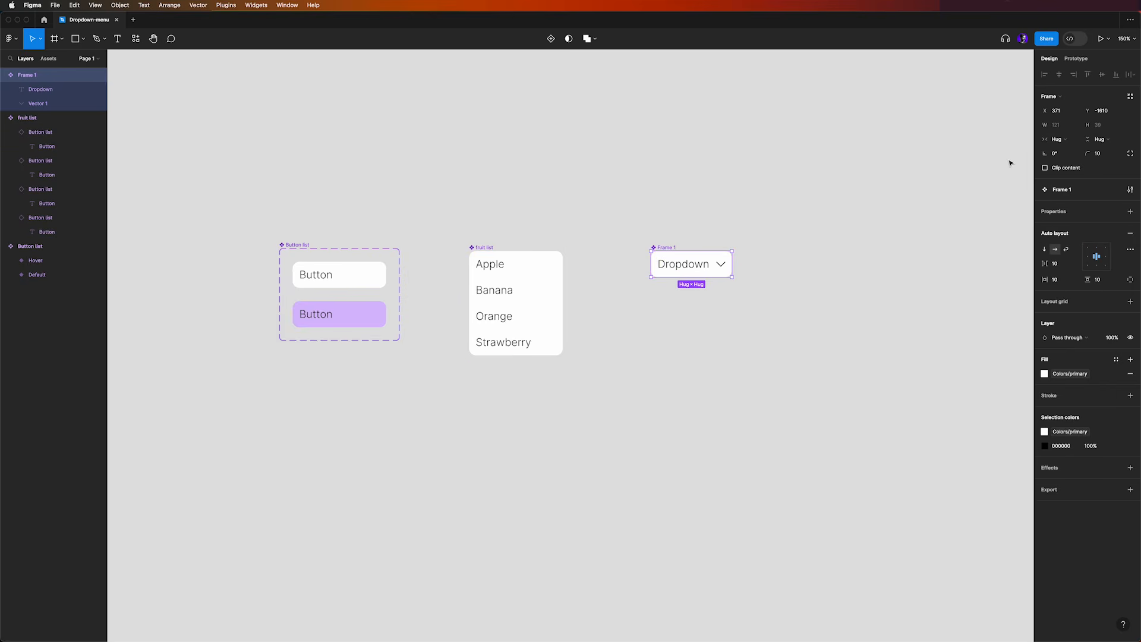
click(1064, 128)
key(Return)
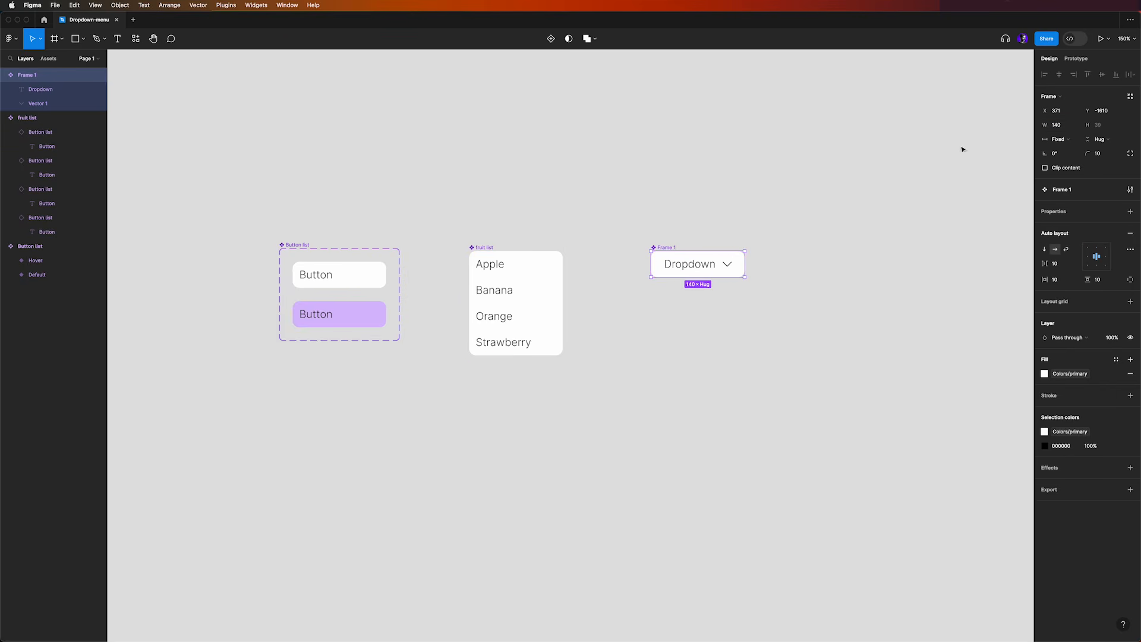
click(691, 207)
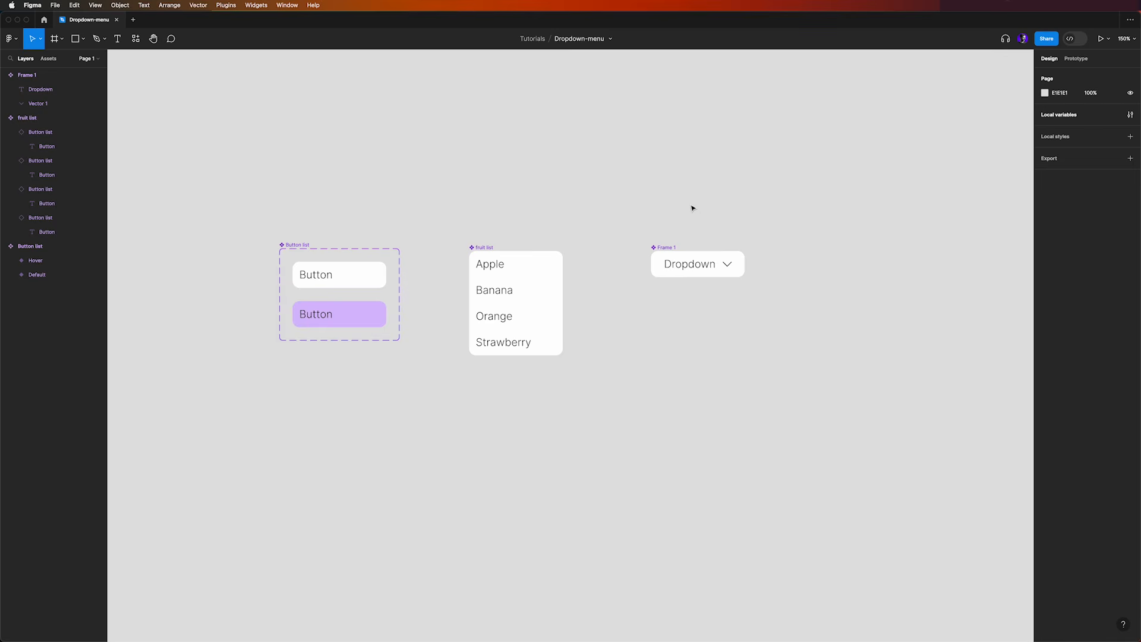
Add a minimum width of 140 to the Dropdown component
click(726, 257)
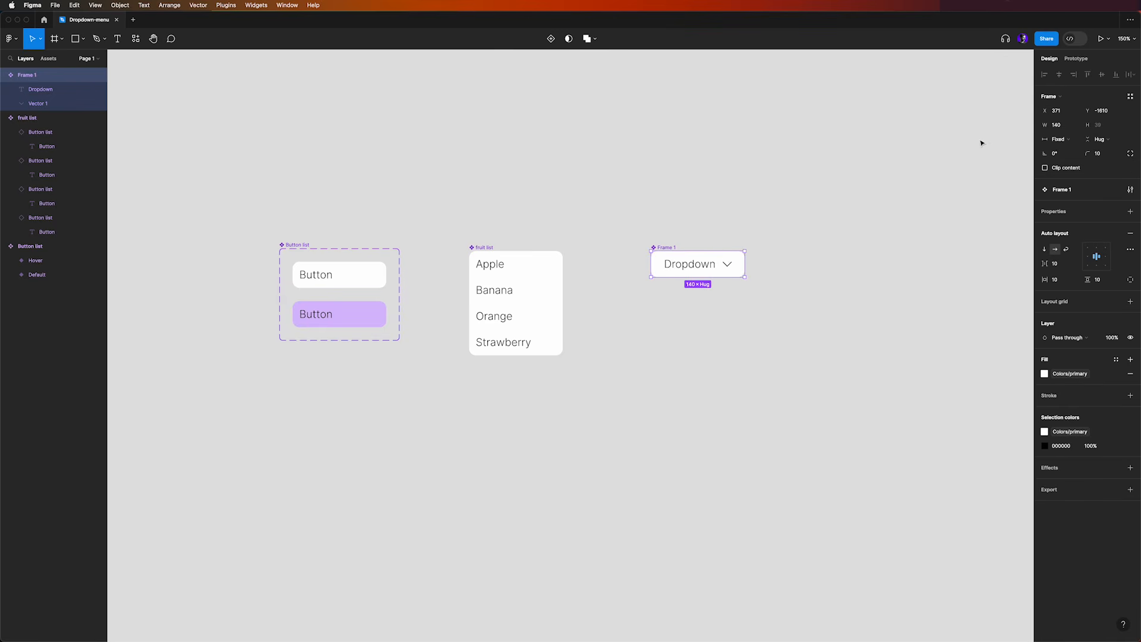
click(1076, 126)
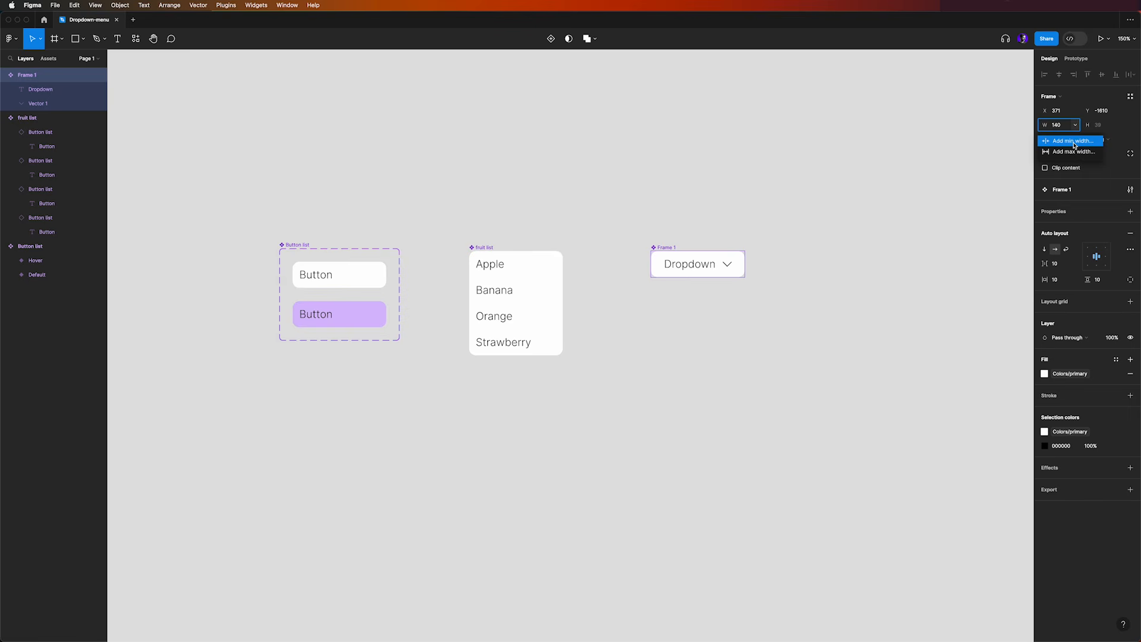
click(1073, 143)
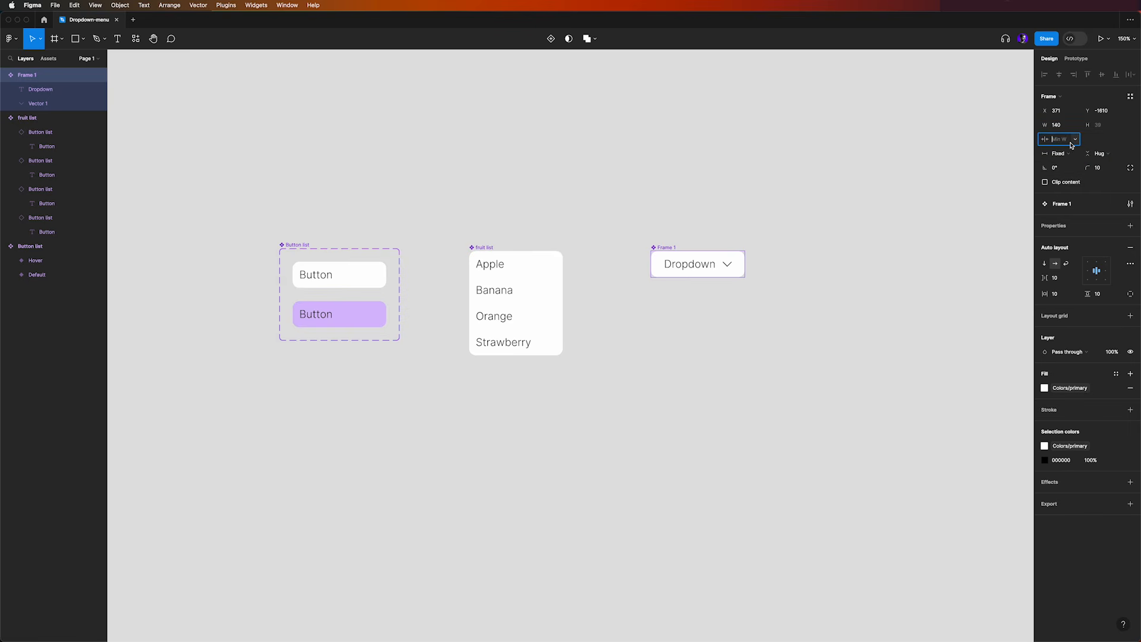
text(140)
key(Return)
click(750, 211)
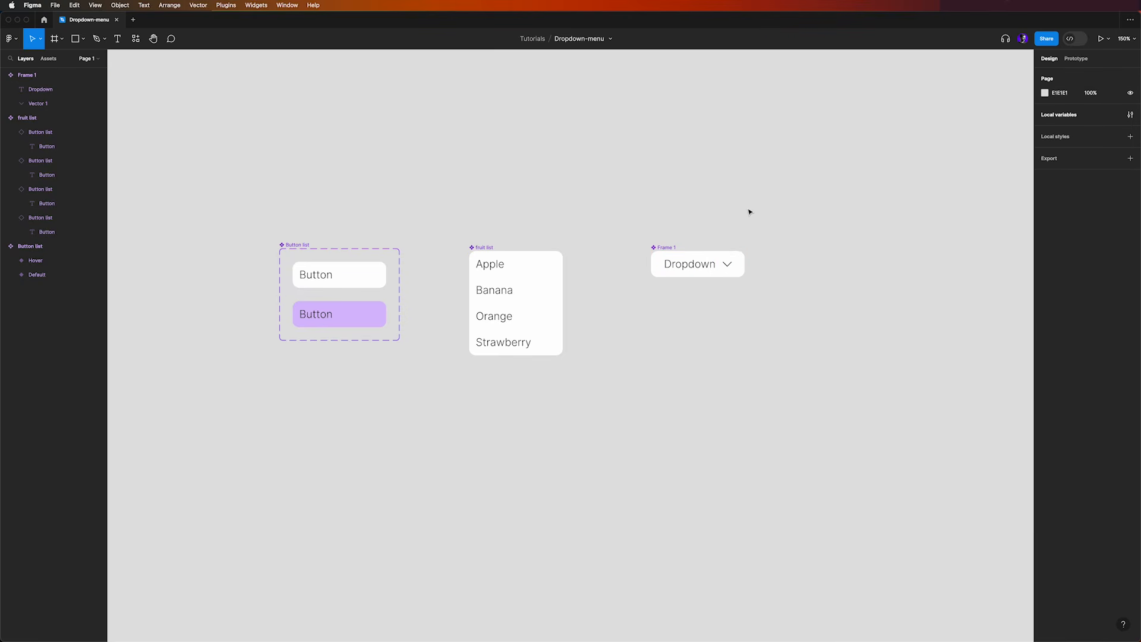
Add a variant to the Dropdown component and name it Expanded
click(675, 250)
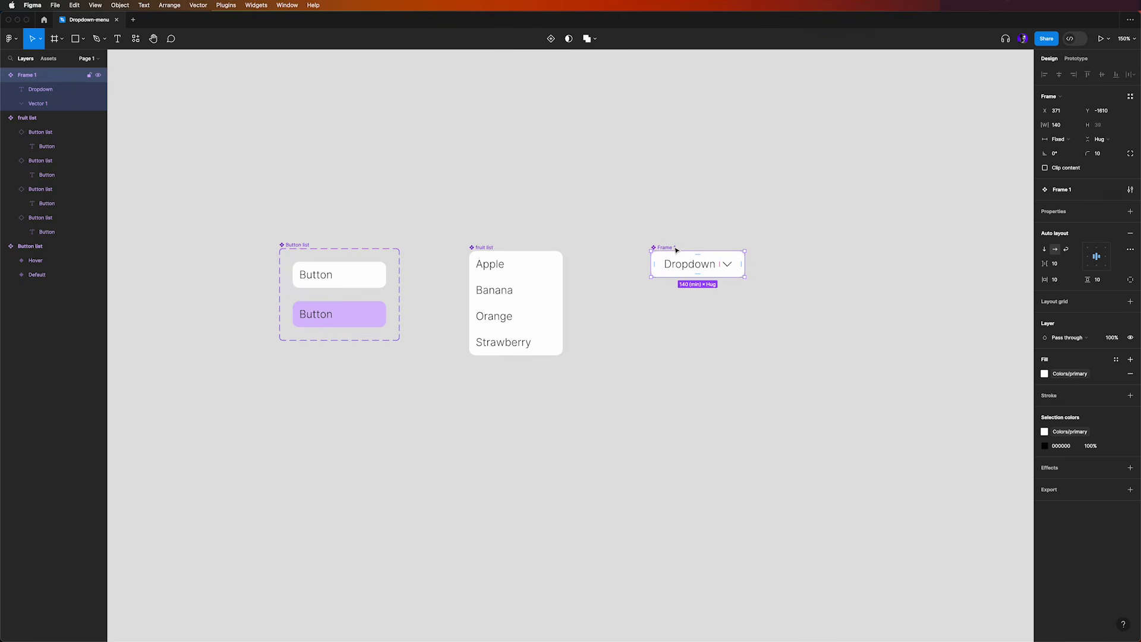
click(551, 40)
click(1103, 241)
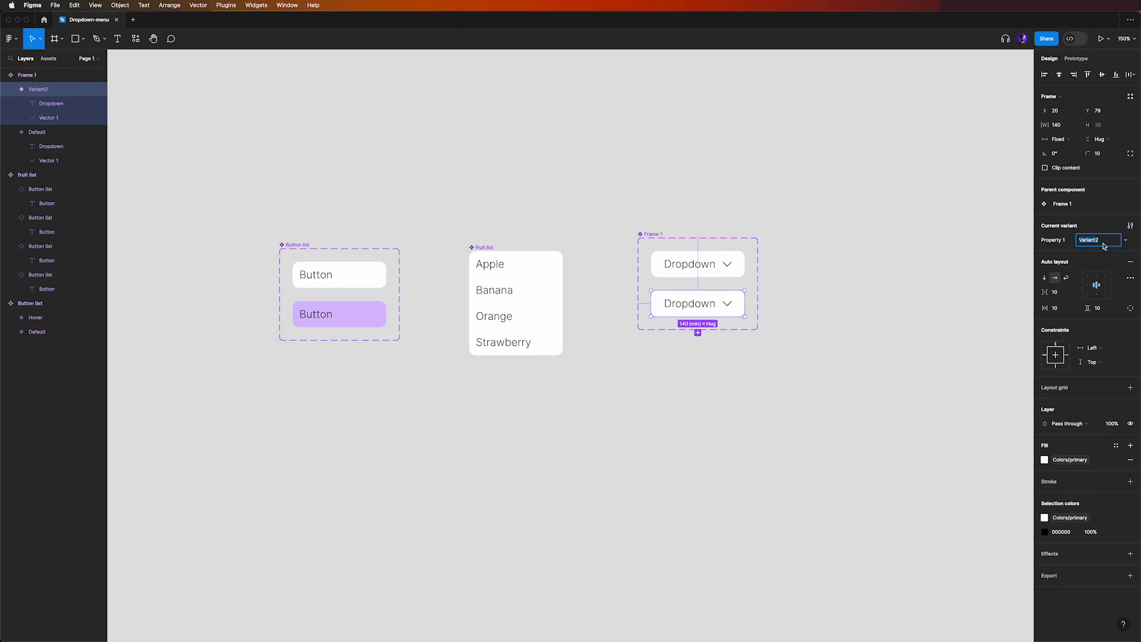
text(Expanded)
key(Return)
Rename the default variant of the Dropdown component to Collapsed
click(739, 267)
click(1100, 240)
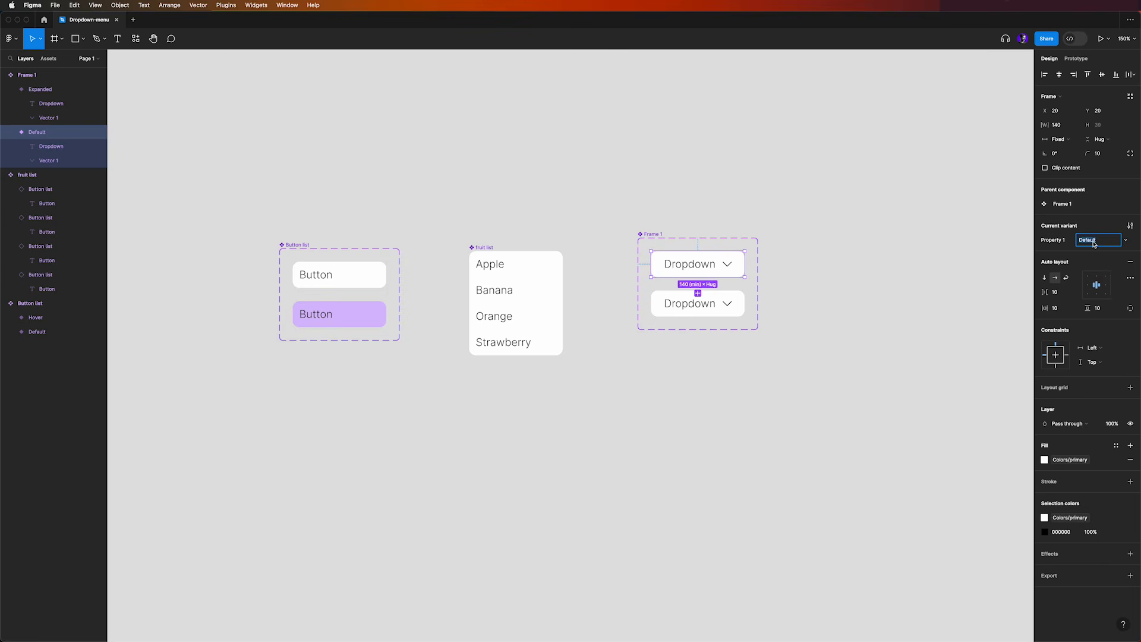
text(Collapsed)
key(Return)
click(716, 217)
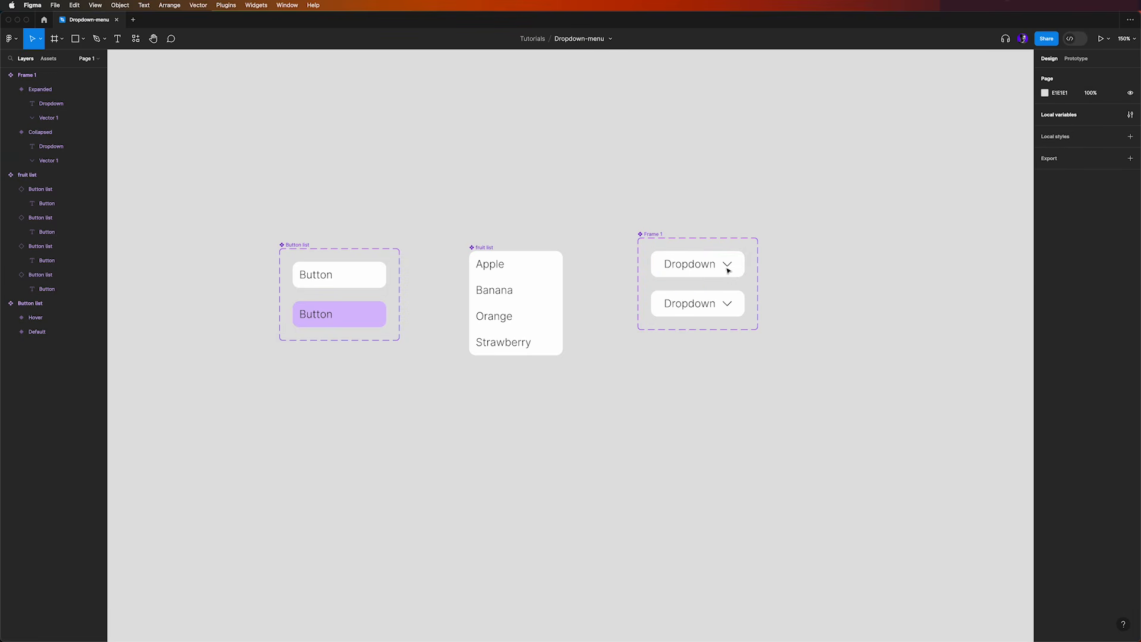
Rotate the chevron in the Expanded variant by 180° so it points upward
click(729, 306)
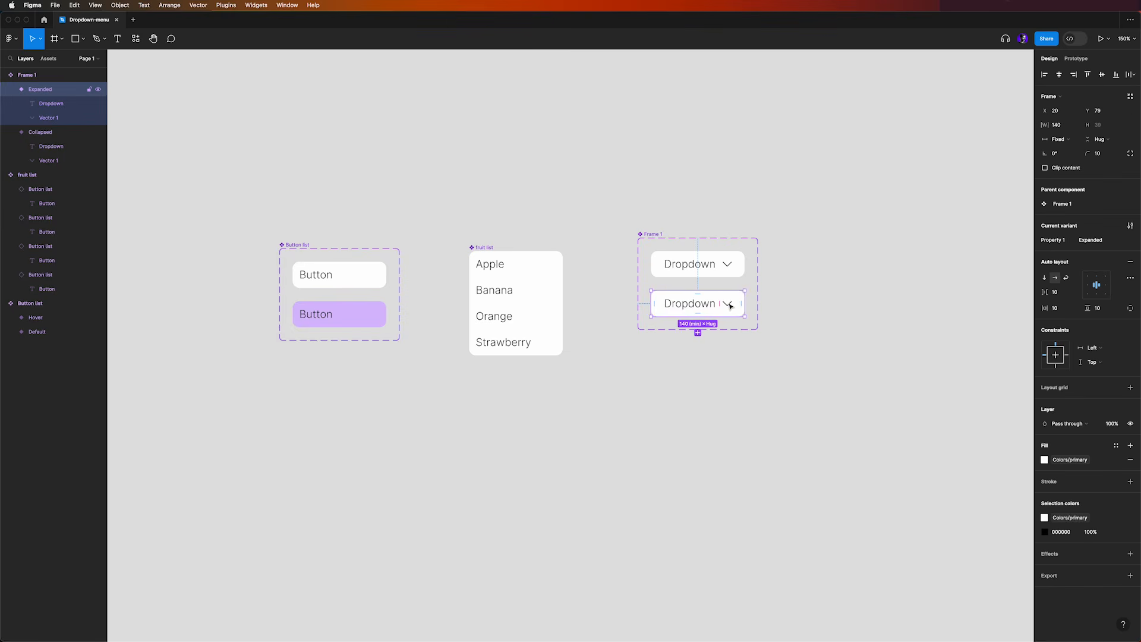
double_click(730, 306)
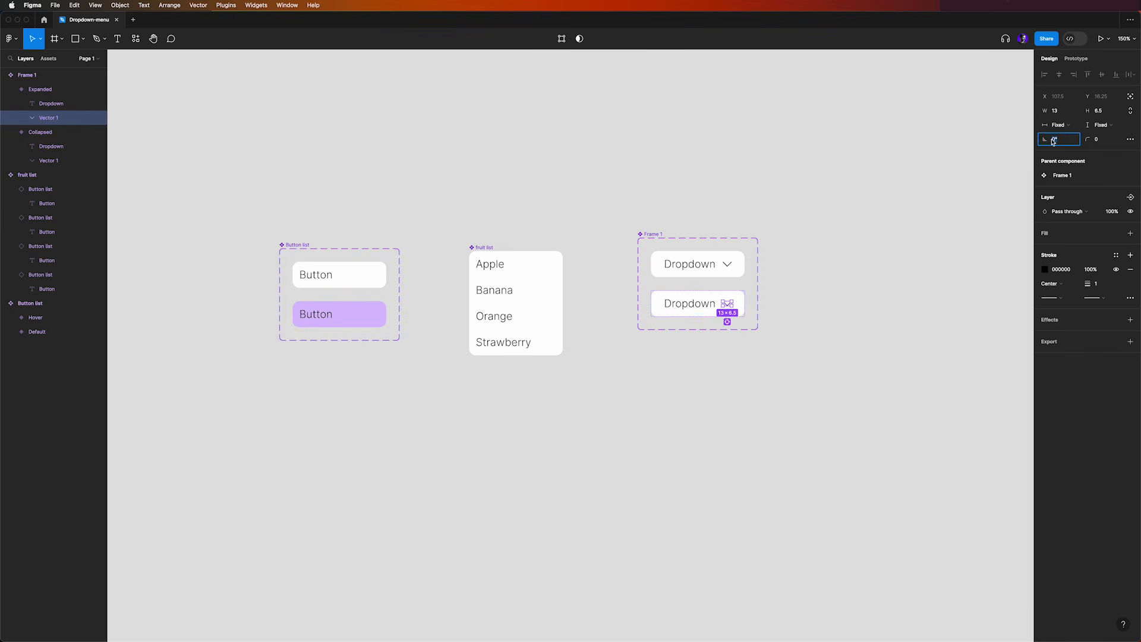
text(180)
key(Return)
click(686, 179)
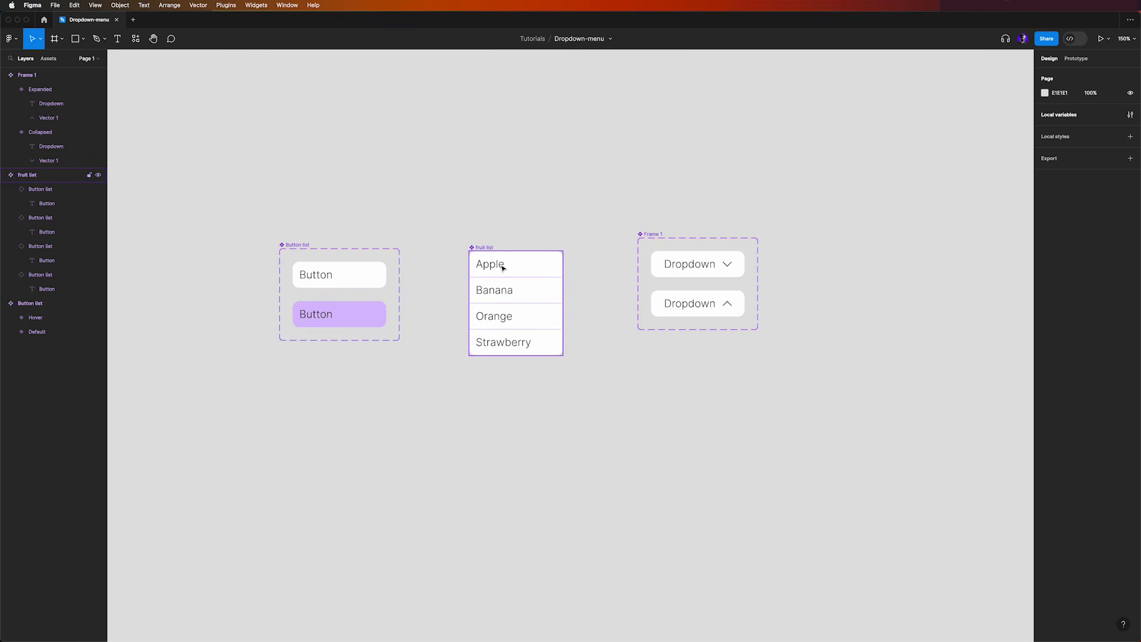
Bind the Dropdown text in both the Collapsed and Expanded variants to the option variable from Support variables
double_click(692, 266)
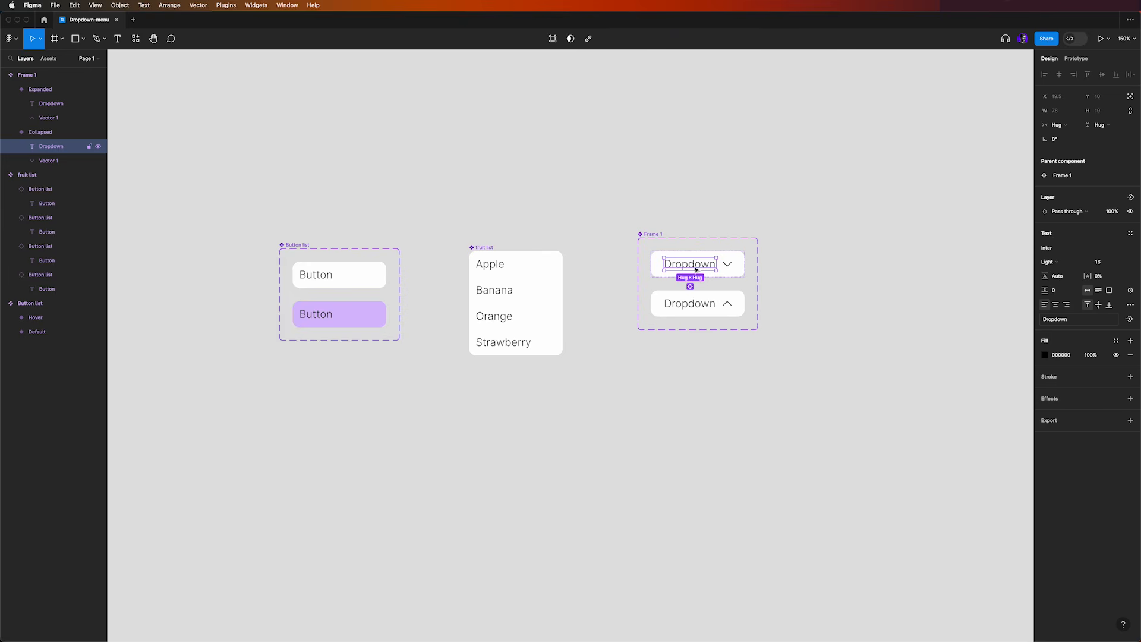
click(1130, 290)
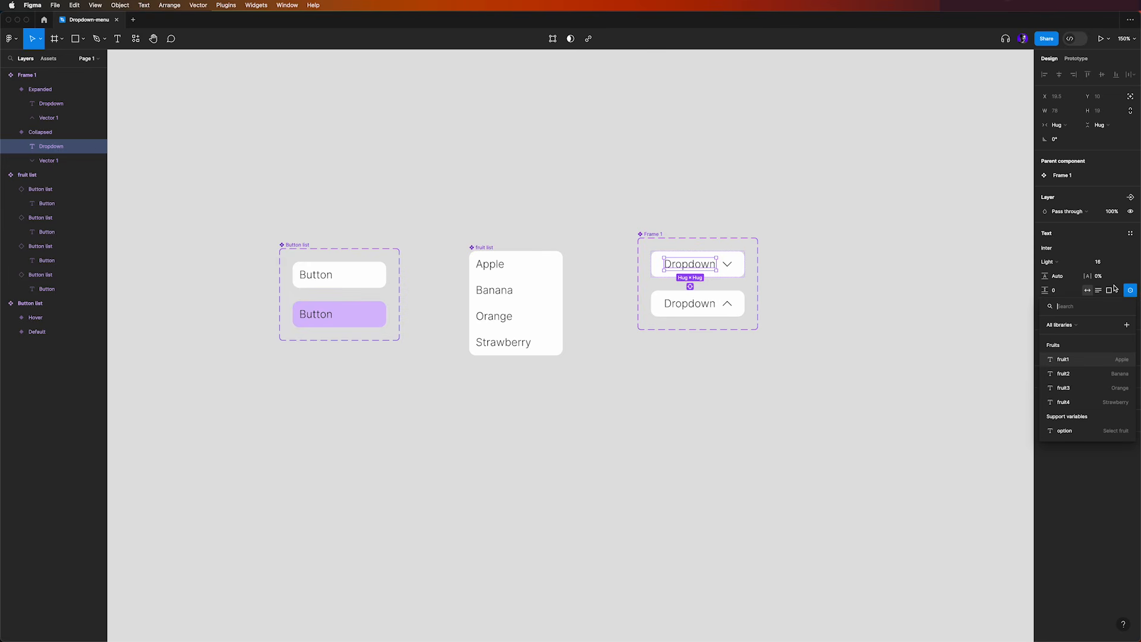
click(1084, 431)
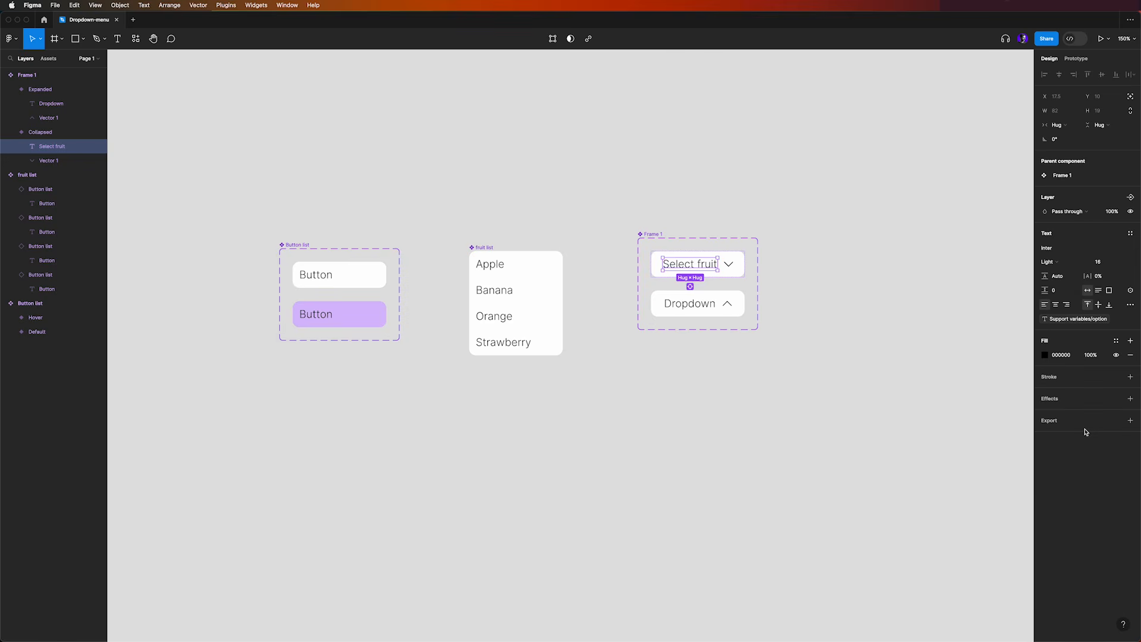
click(705, 306)
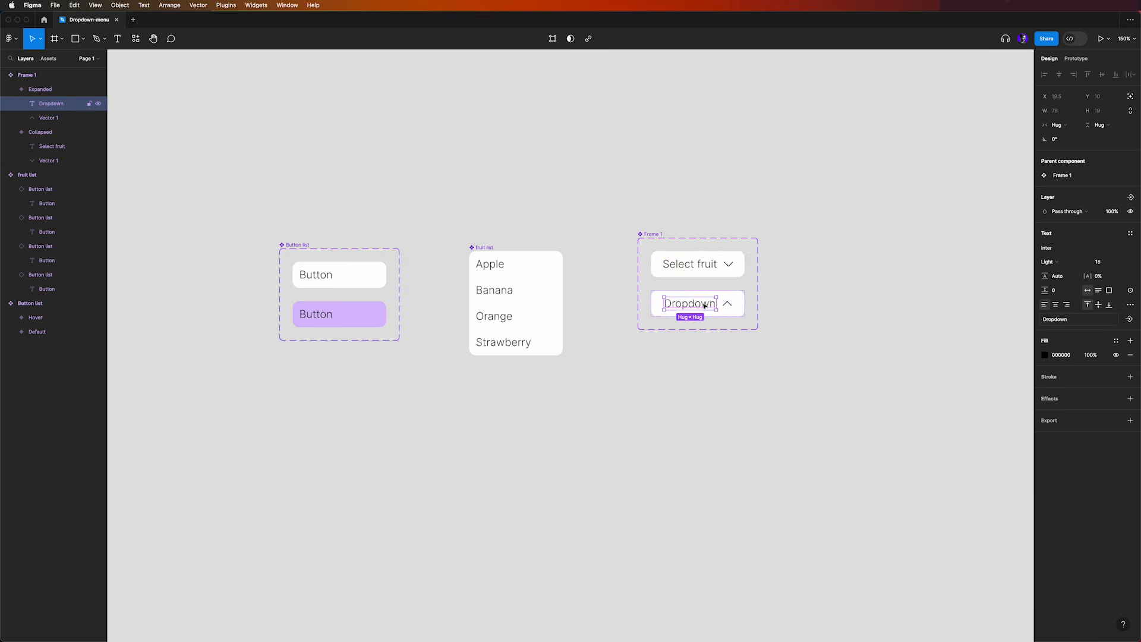
click(1130, 290)
click(1069, 431)
click(901, 359)
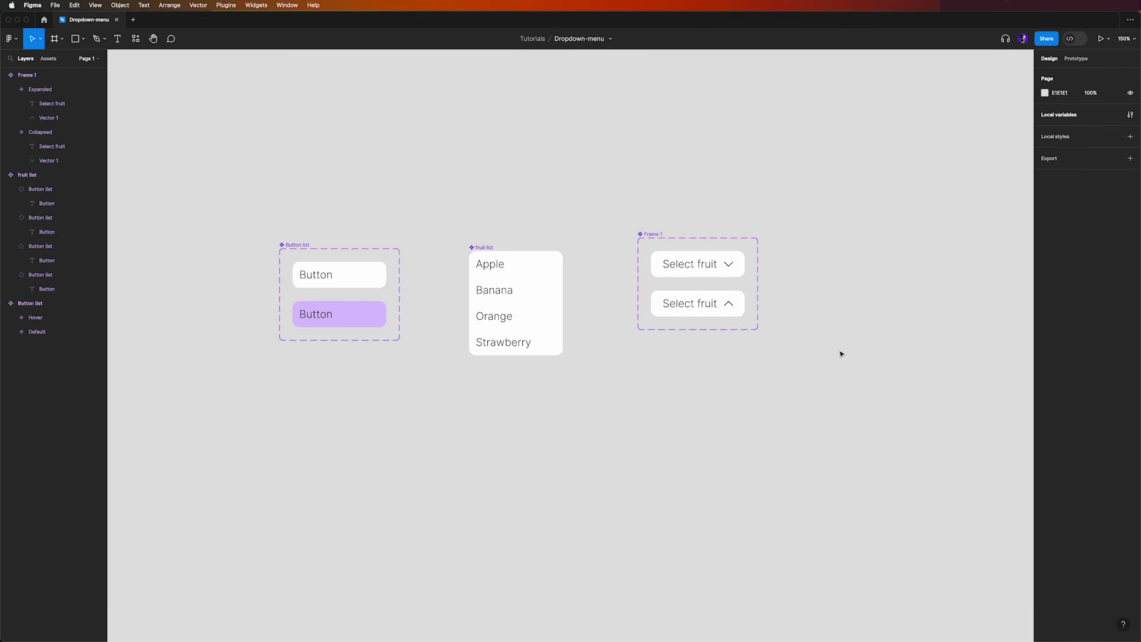
Align the auto layout content of both the Collapsed and Expanded variants to the left, vertically centered
click(702, 260)
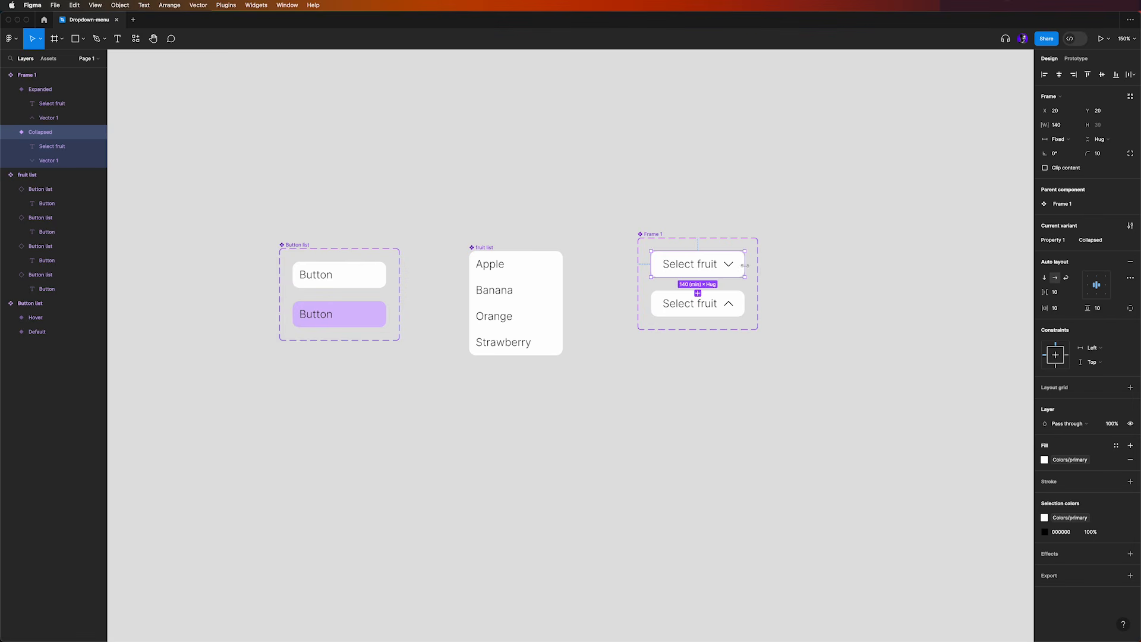
mouse_move(744, 266)
mouse_down()
mouse_move(789, 264)
mouse_move(763, 265)
mouse_up()
key(super+z)
click(1087, 286)
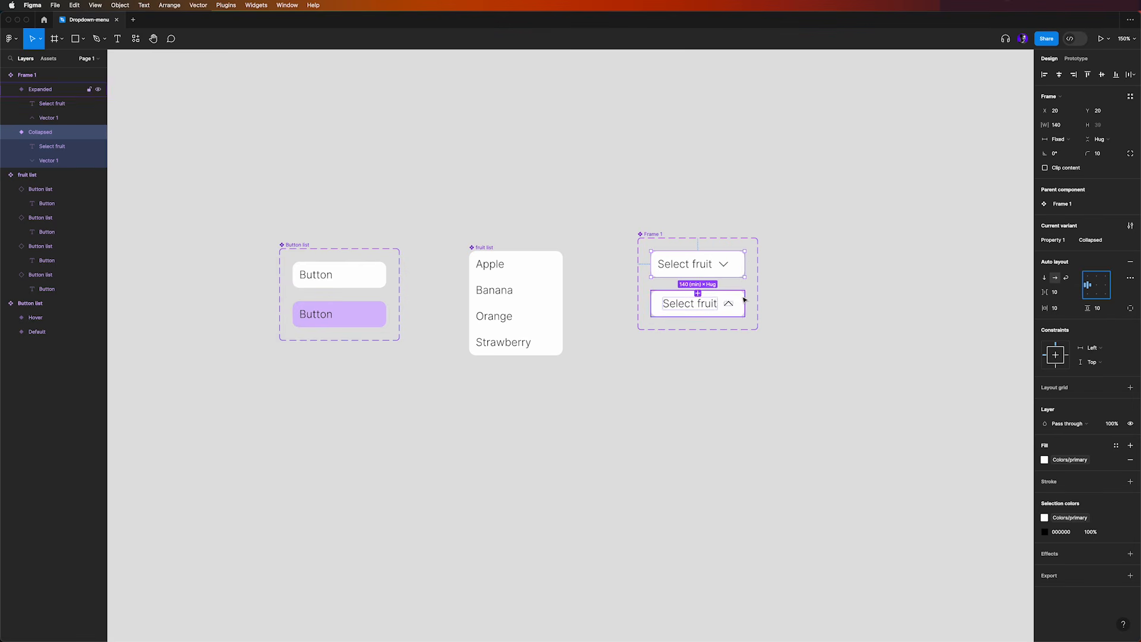
click(745, 301)
click(1088, 285)
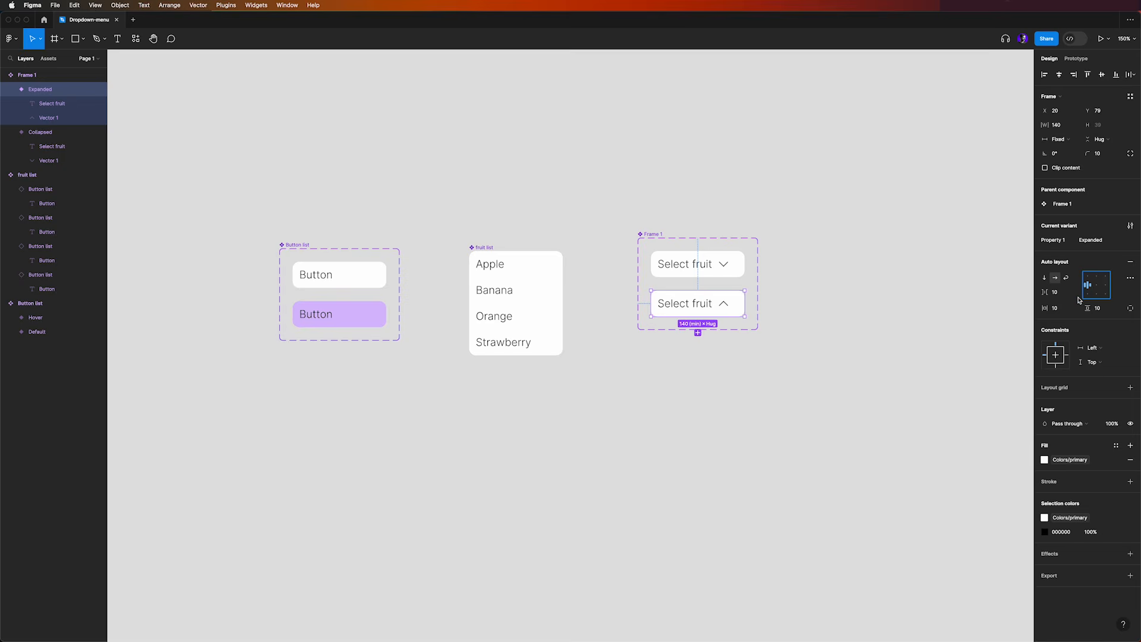
click(492, 258)
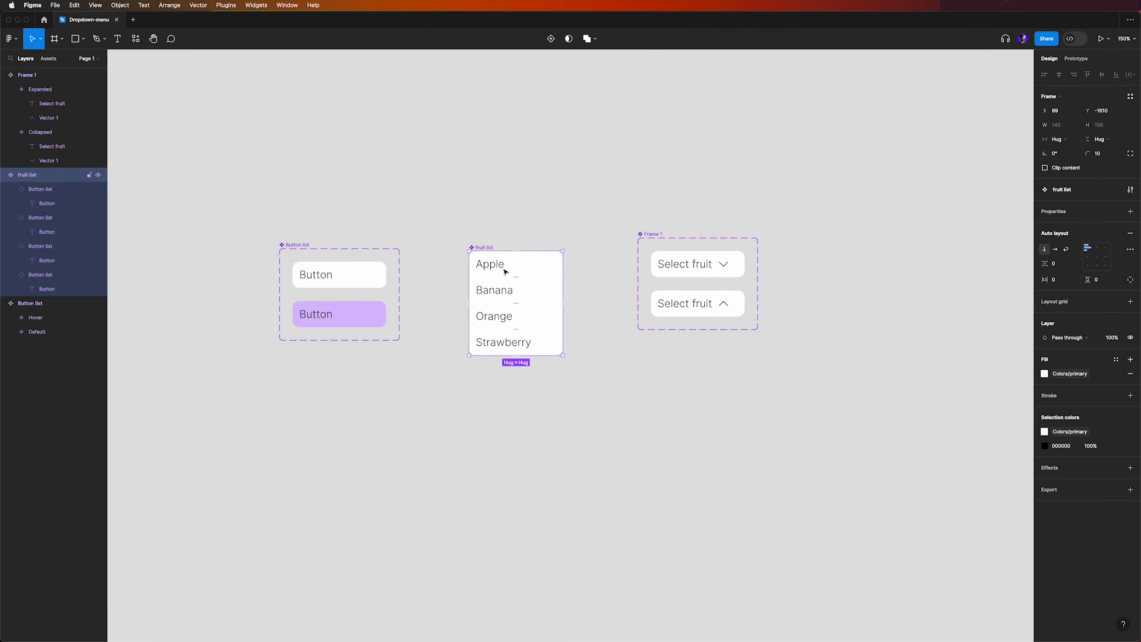
double_click(524, 271)
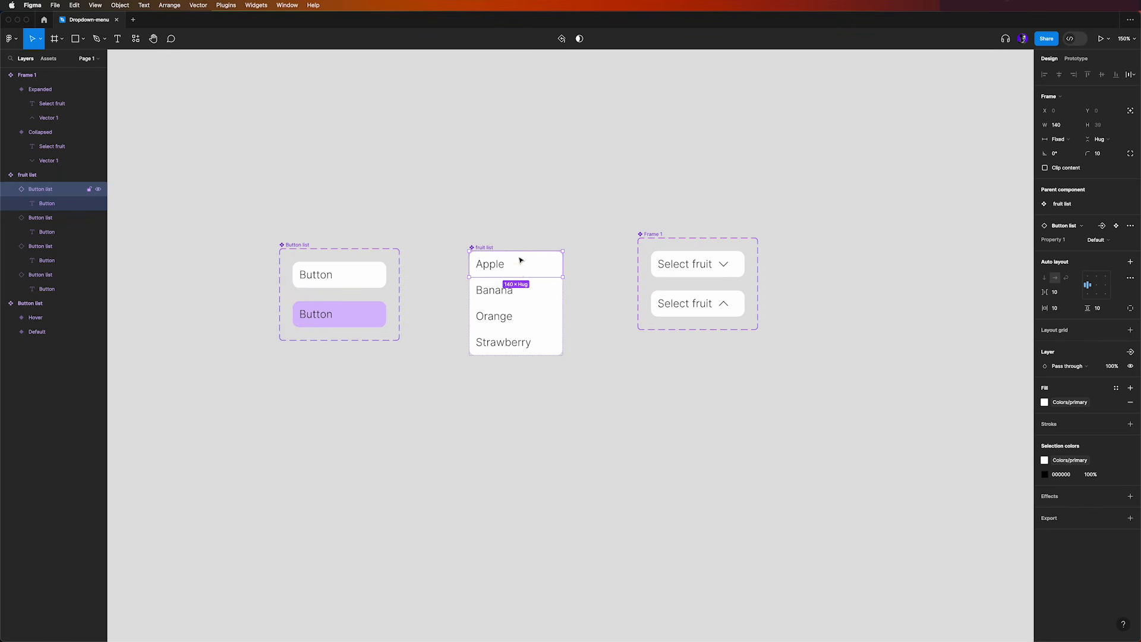
click(693, 397)
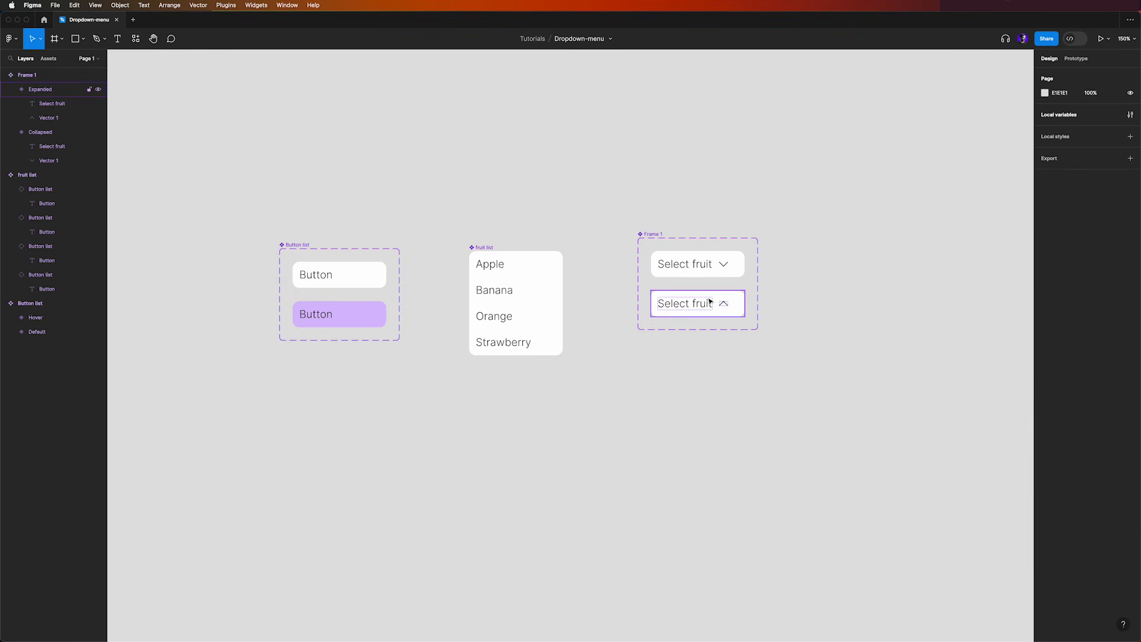
Copy the fruit list component and paste an instance of it inside the Expanded variant
click(490, 249)
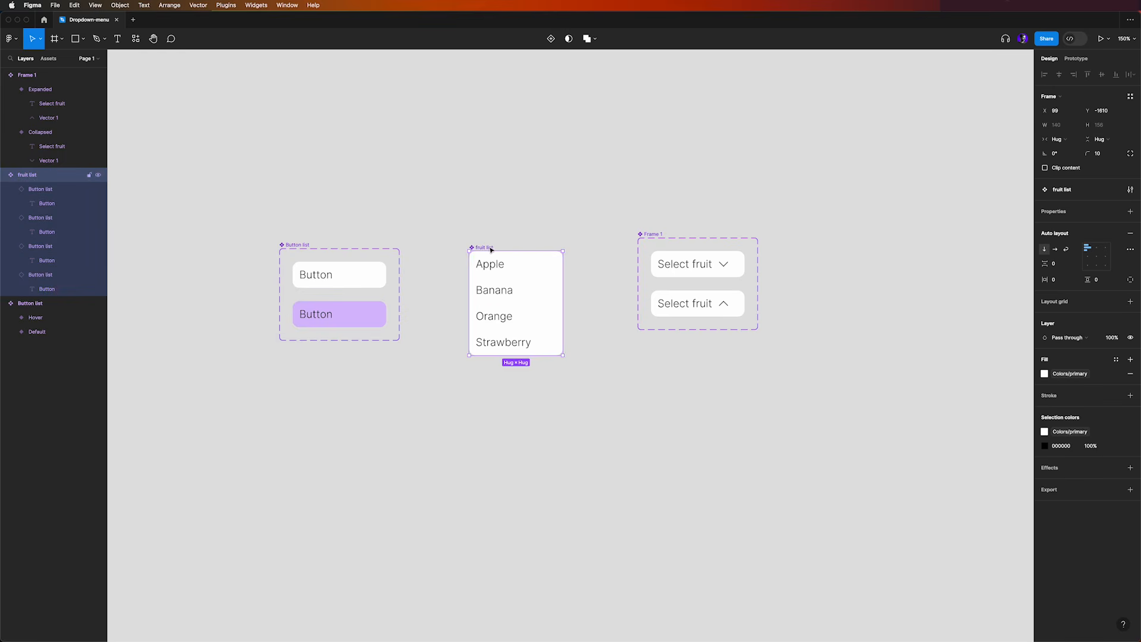
click(736, 304)
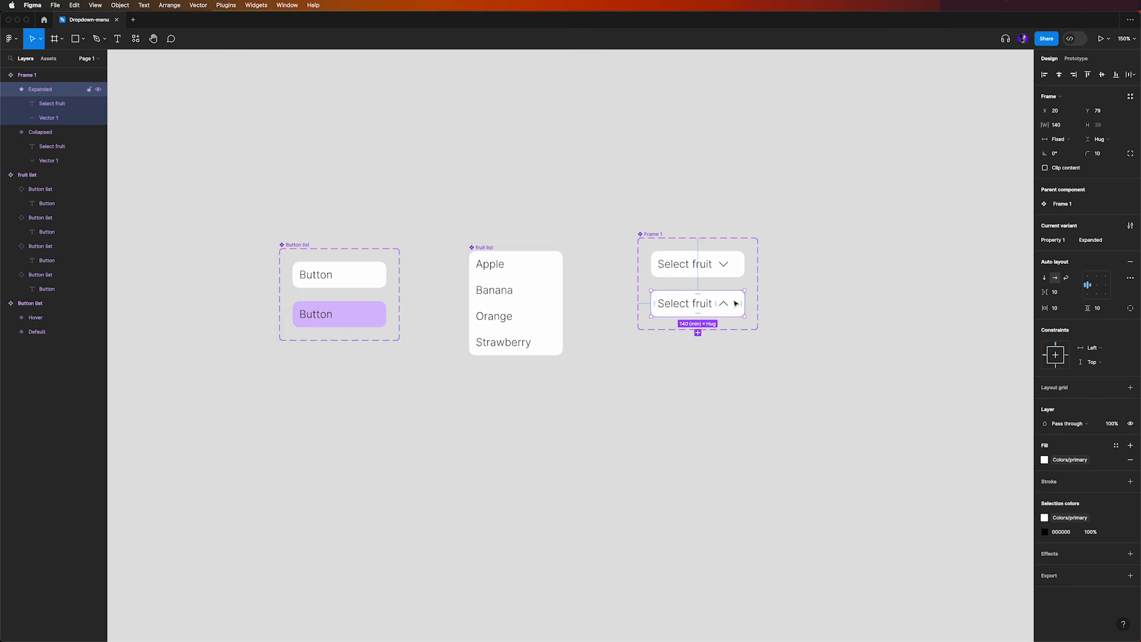
key(ctrl+v)
drag(733, 299, 757, 354)
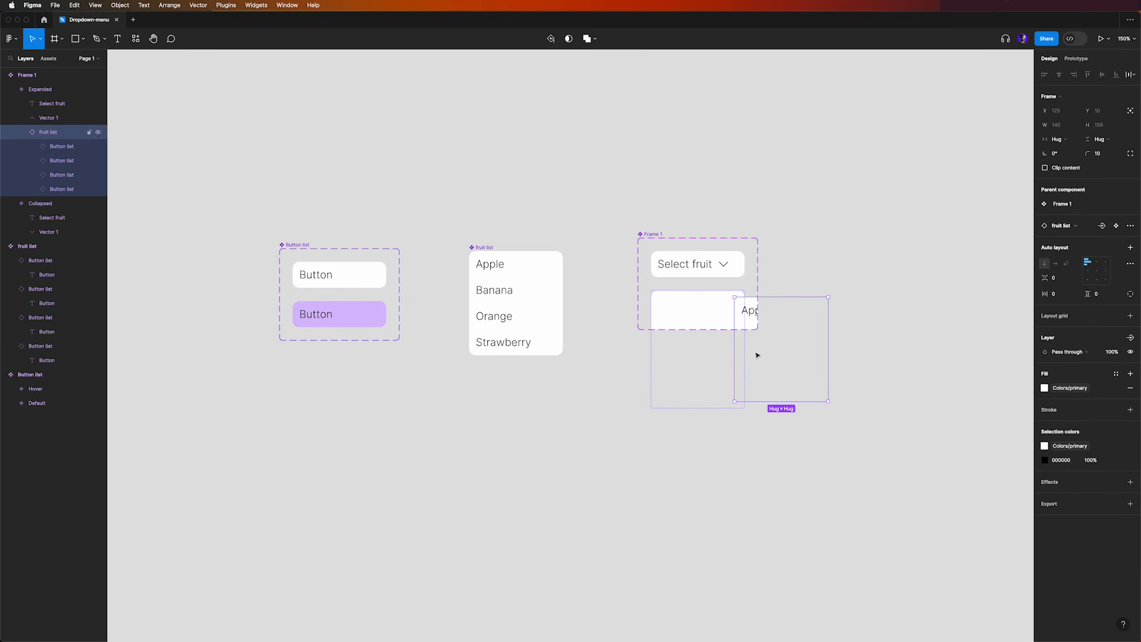
Enlarge the dropdown component set frame to the right and downward so the whole pasted fruit list fits inside
click(658, 230)
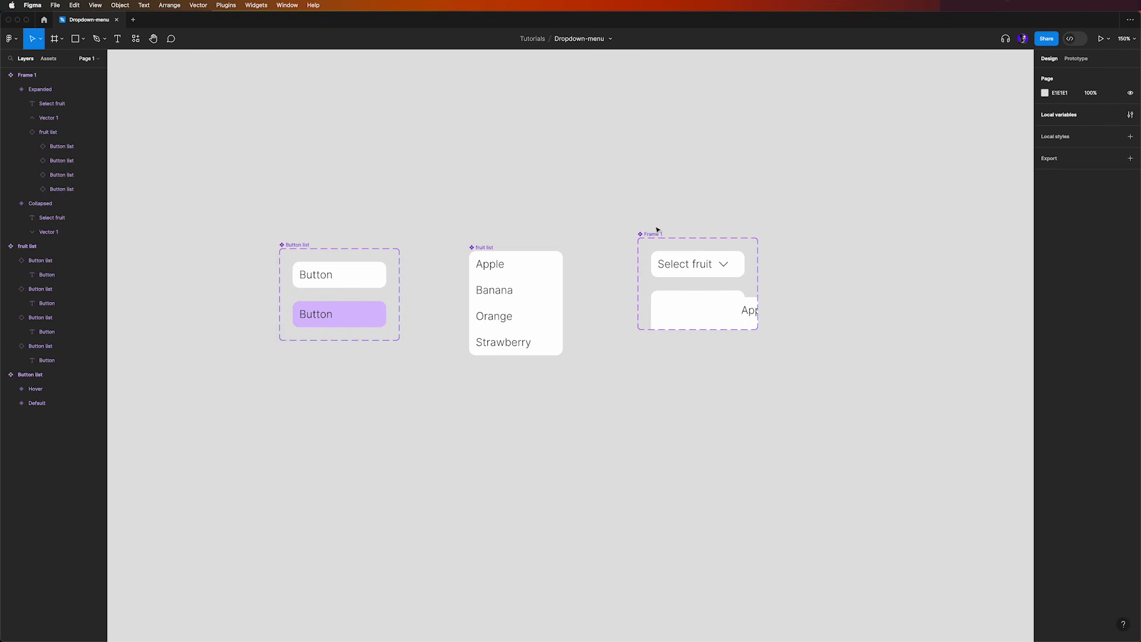
click(654, 235)
drag(758, 330, 883, 517)
click(823, 196)
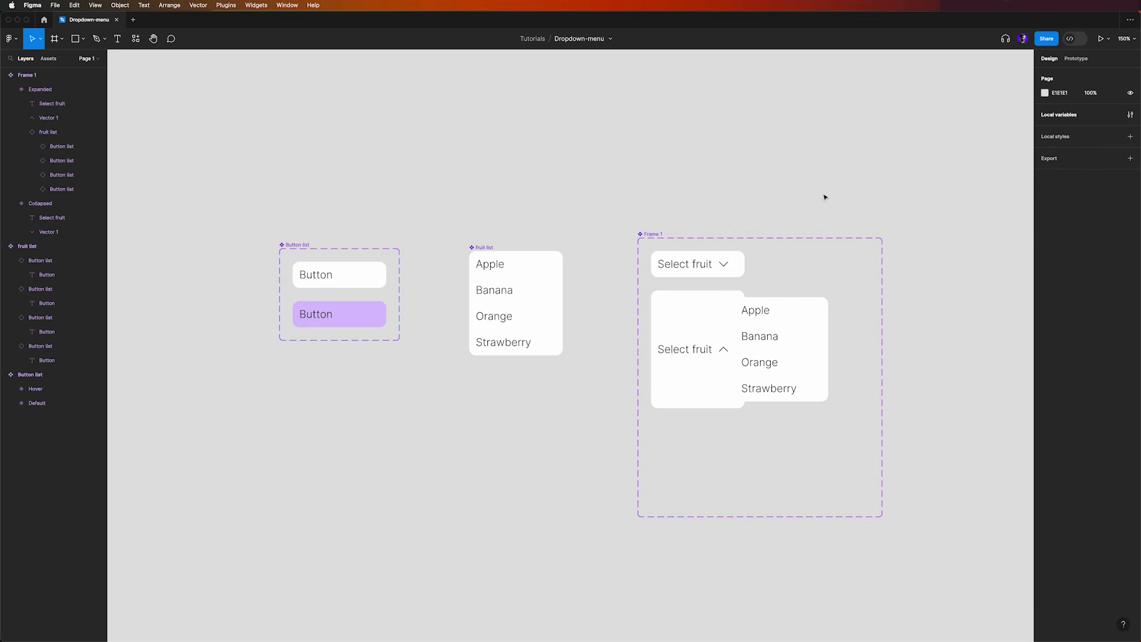
Set the fruit list inside the Expanded variant to absolute position
click(764, 366)
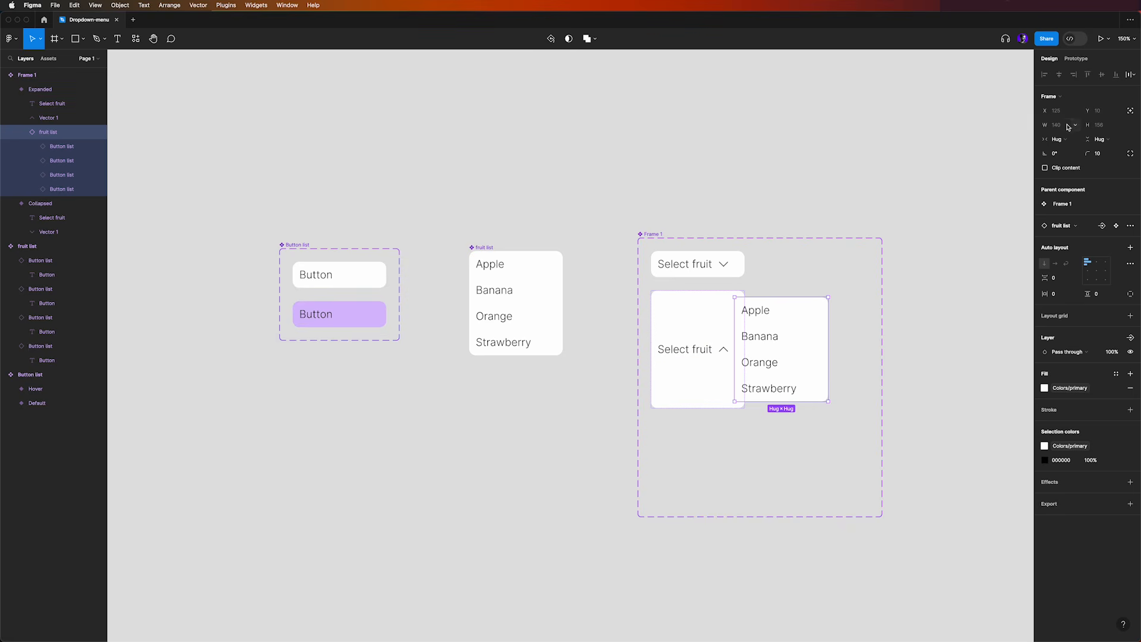
click(1131, 113)
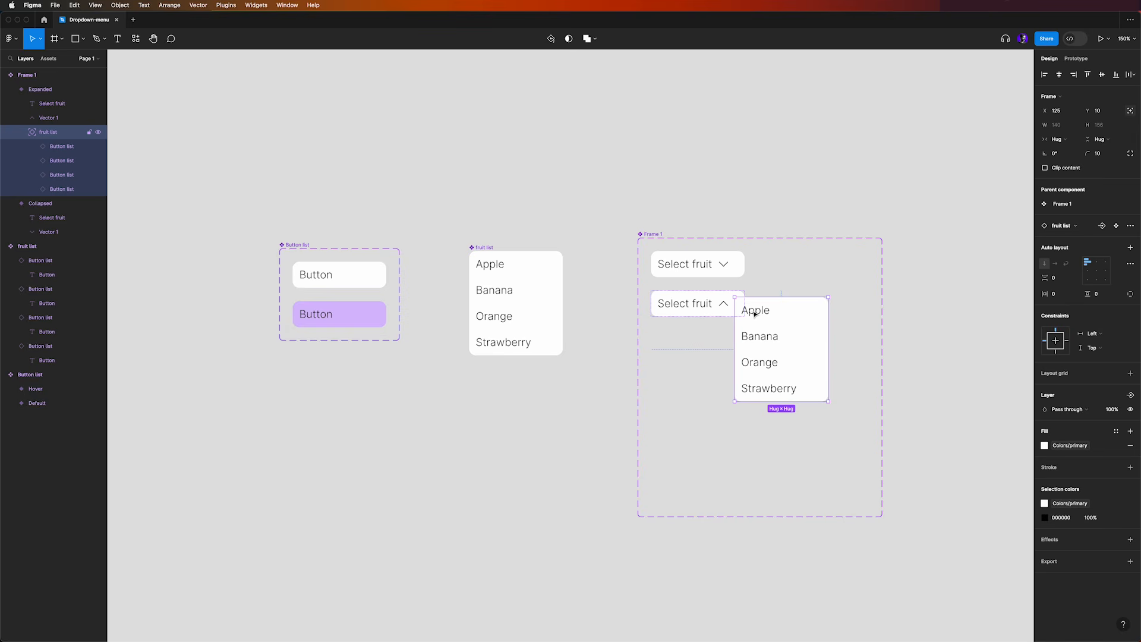
drag(752, 310, 673, 336)
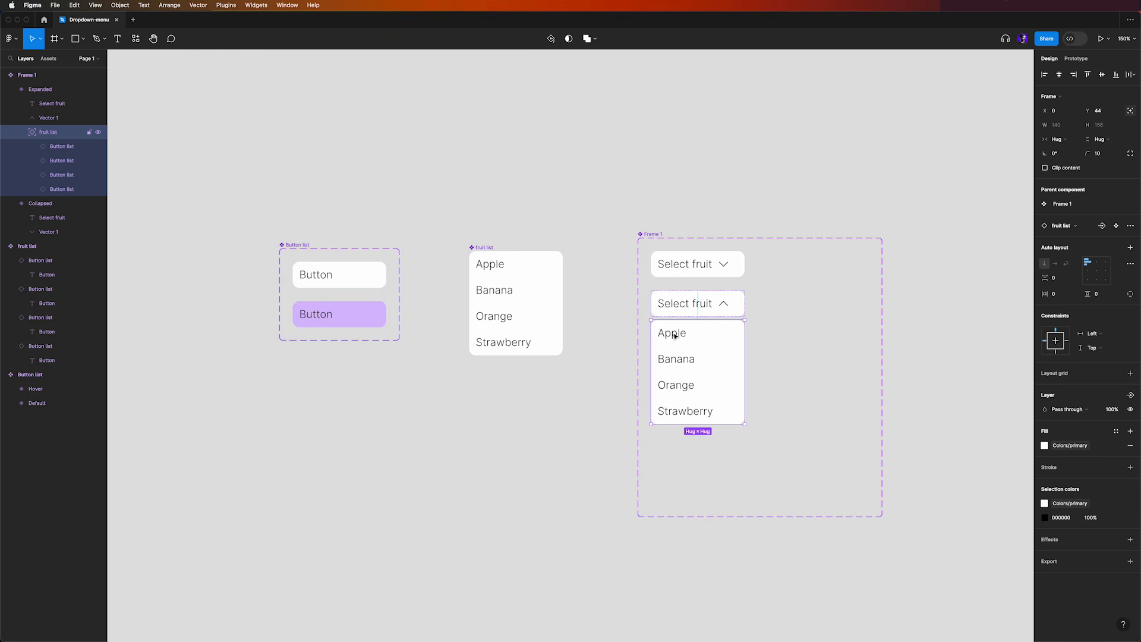
mouse_move(675, 337)
mouse_down()
mouse_move(688, 337)
mouse_move(675, 345)
mouse_up()
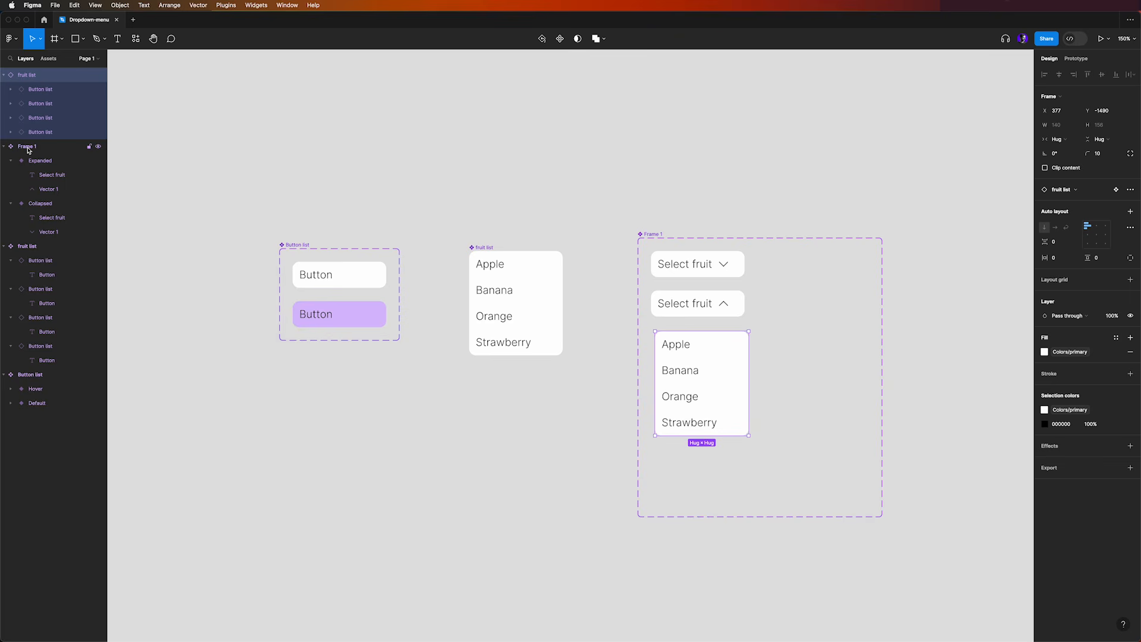
key(super+z)
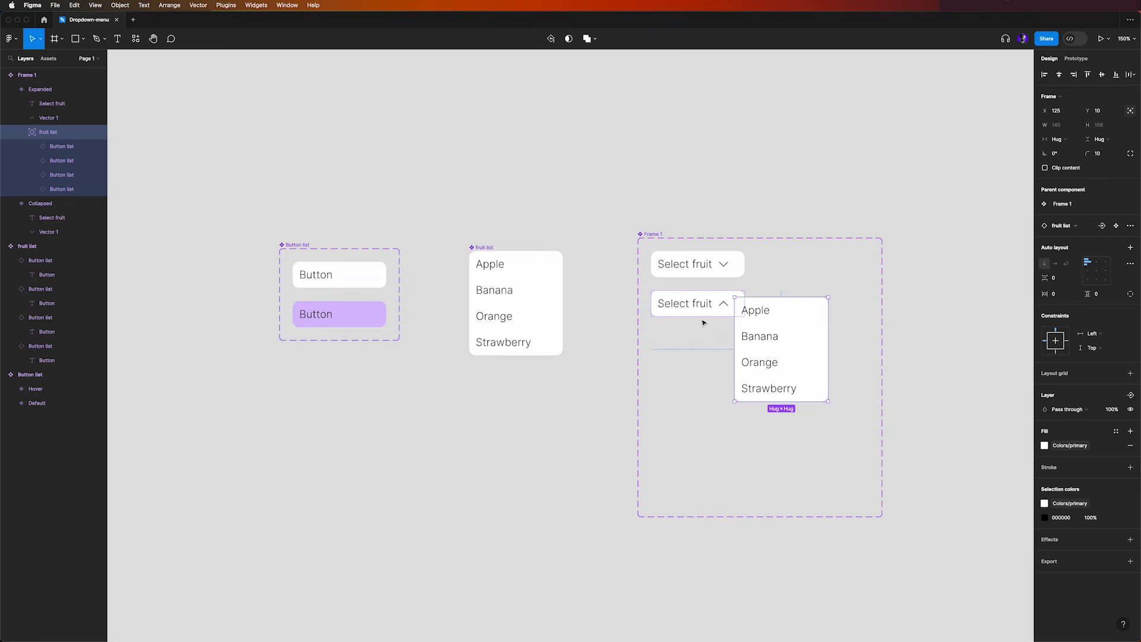
Move the fruit list inside the Expanded variant to X 0, Y 42, directly below its Select fruit field
key(shift+Left)
key(shift+Left)
key(shift+Left)
key(shift+Left)
key(shift+Left)
key(shift+Left)
key(shift+Left)
key(shift+Left)
key(shift+Left)
key(shift+Left)
key(shift+Left)
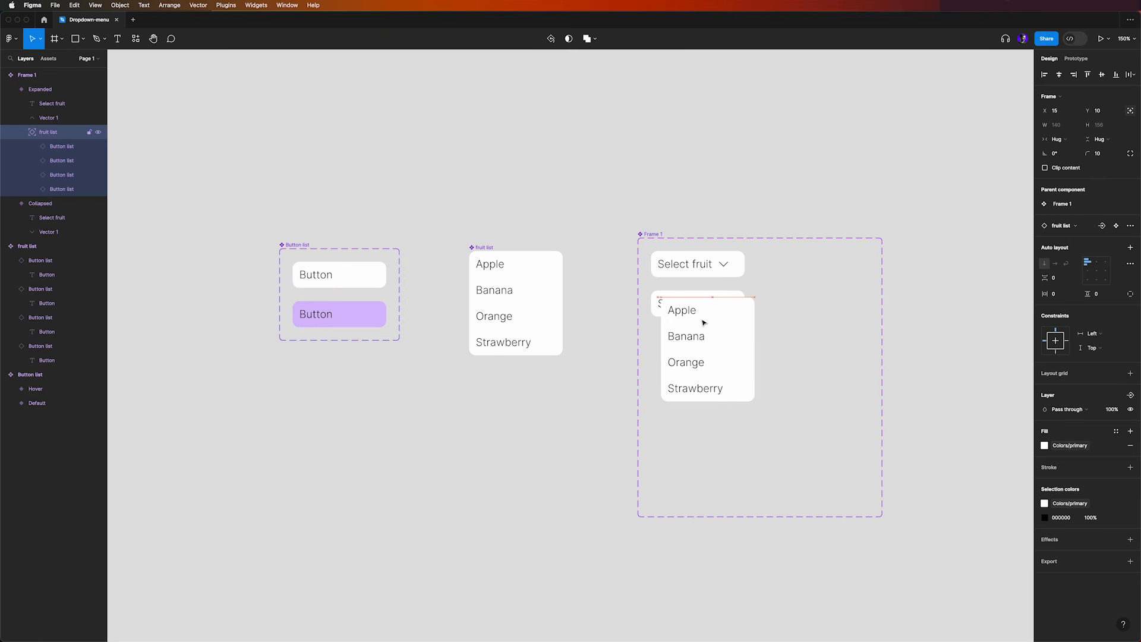
key(Down)
key(Down)
key(Down)
key(Down)
key(Down)
key(Down)
key(Down)
key(Down)
key(Down)
key(Down)
key(Down)
key(Down)
key(Down)
key(Left)
key(Left)
key(Left)
key(Left)
key(Left)
key(Left)
key(Left)
key(Left)
key(Left)
key(Left)
key(Left)
key(Left)
key(Left)
key(Left)
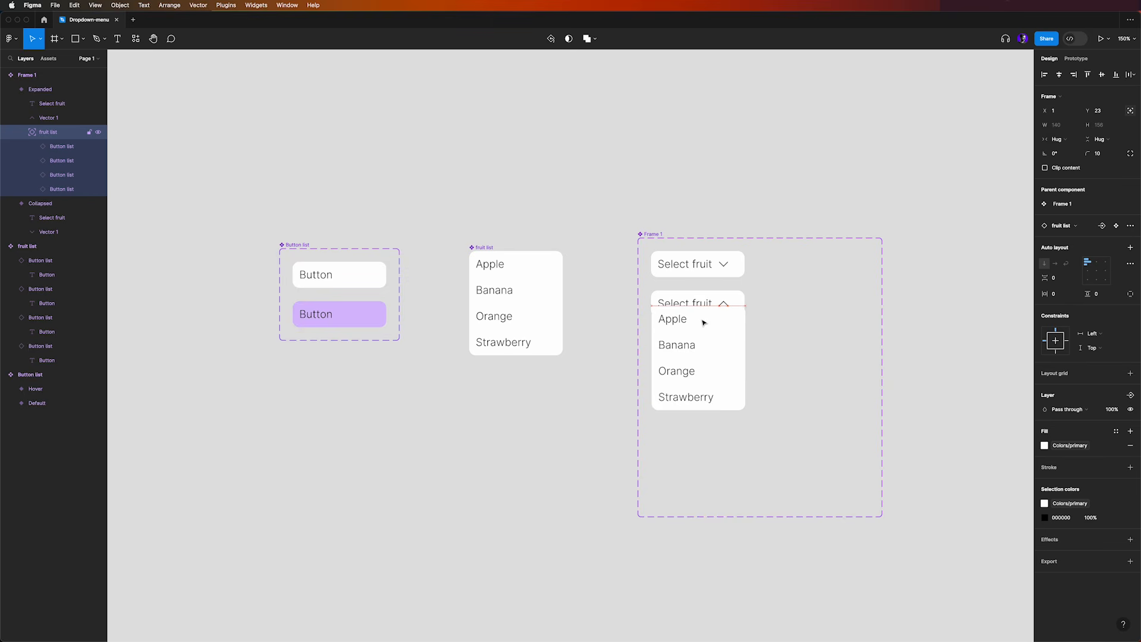
key(Down)
key(Down)
key(Down)
key(Down)
key(Down)
key(Down)
key(Down)
key(Down)
key(Down)
key(Down)
key(Down)
key(Down)
key(Down)
key(Down)
key(Down)
key(Down)
key(Down)
key(Down)
key(Down)
key(Left)
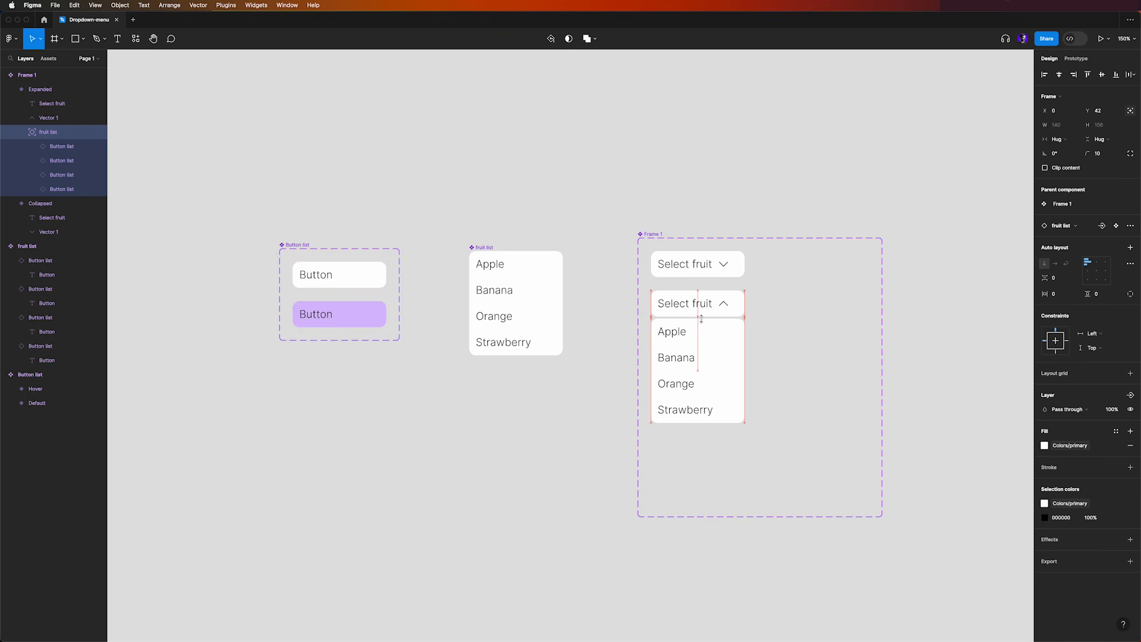
Rename the component set holding the Collapsed and Expanded variants to Dropdown
click(652, 233)
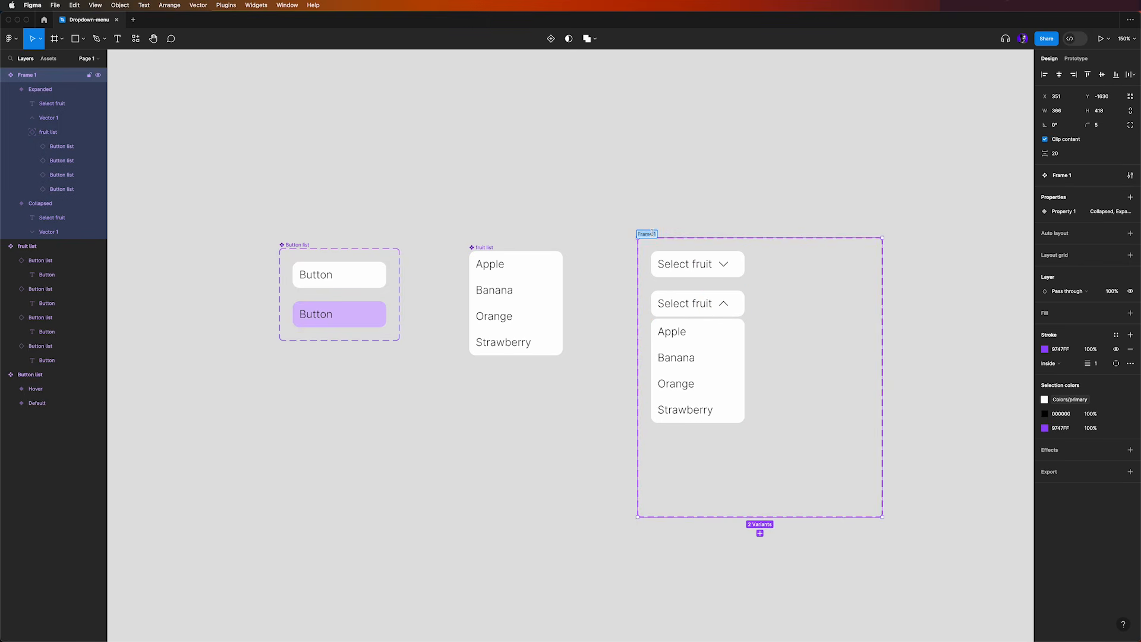
text(Dropdown)
click(663, 214)
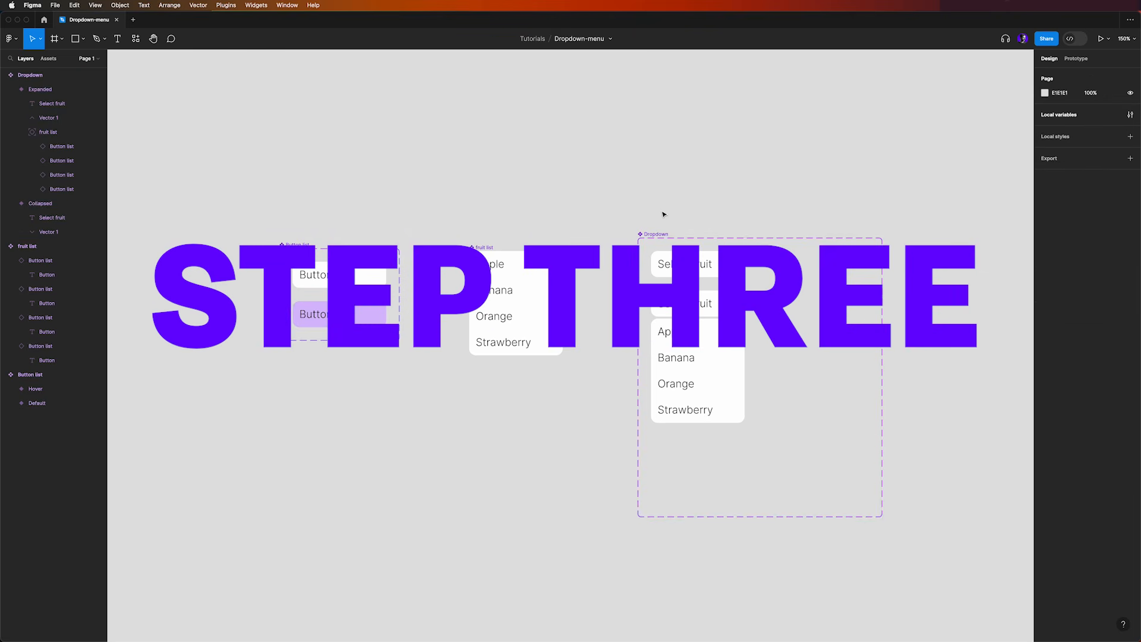
Move the fruit list component and the Dropdown component set vertically so their tops line up with the Button list set
click(487, 246)
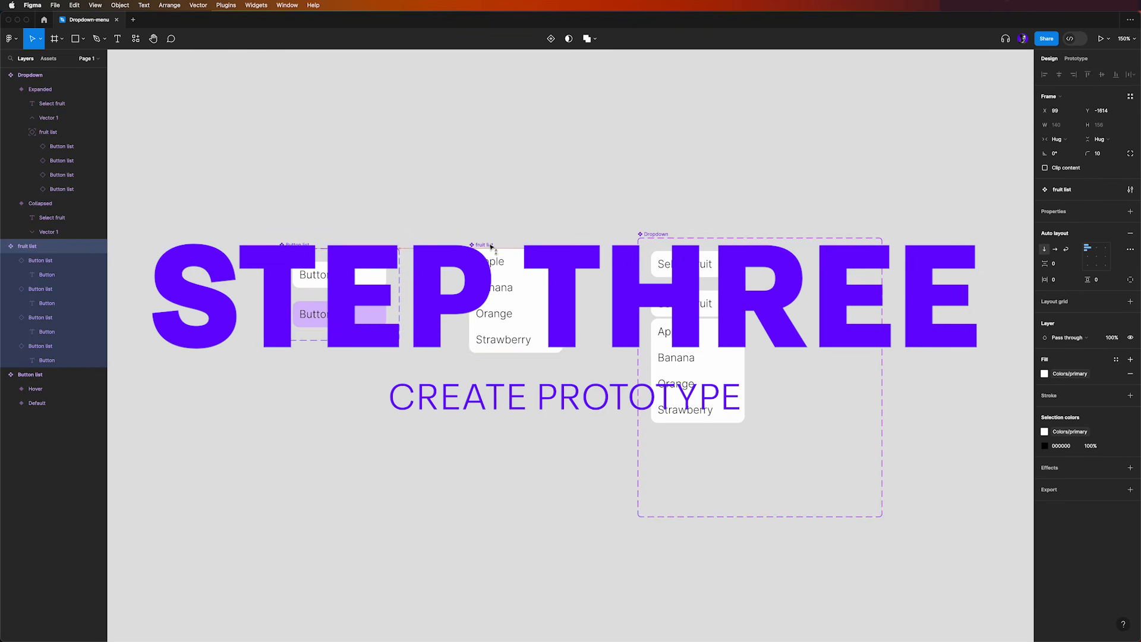
click(647, 240)
drag(646, 240, 647, 245)
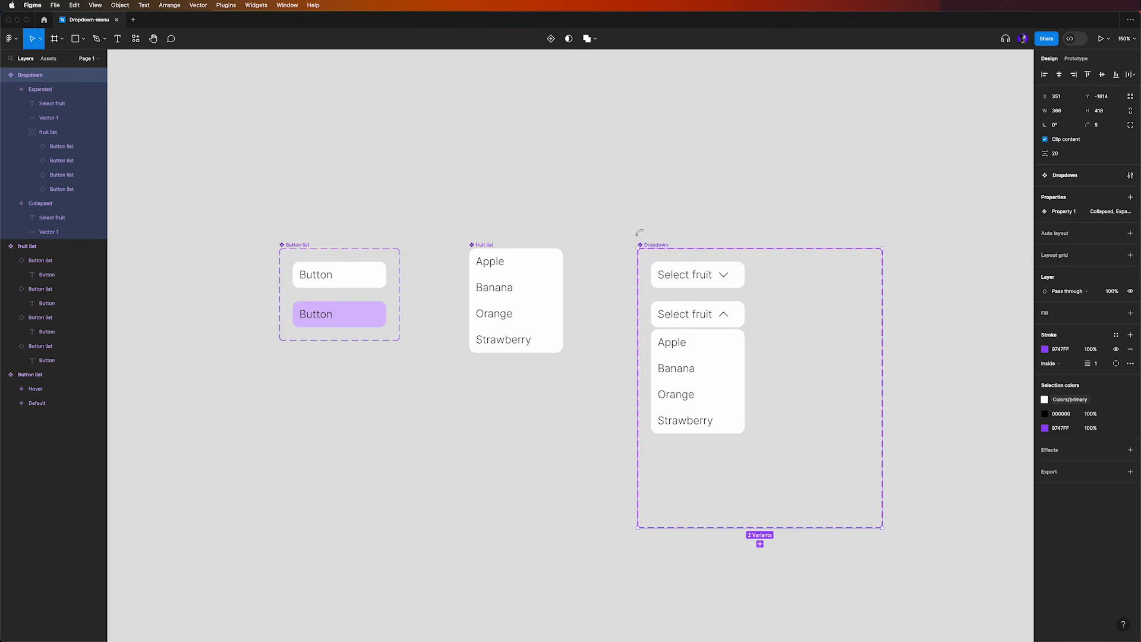
click(399, 196)
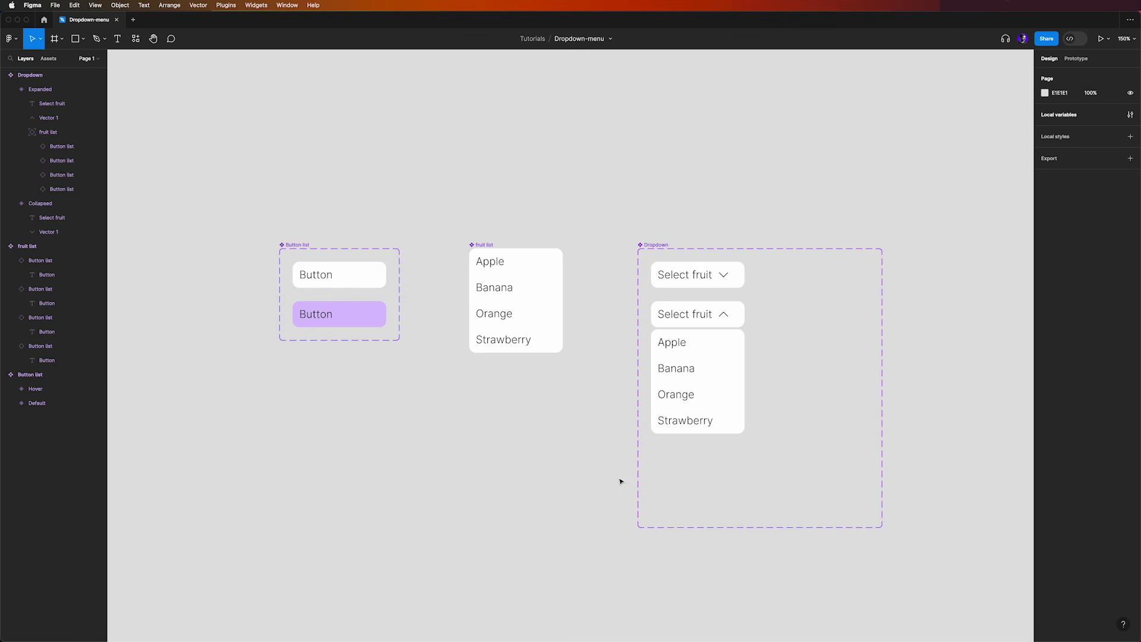
Add a While hovering prototype interaction that changes the Button list's Default variant to Hover
scroll(356, 296, up, 3)
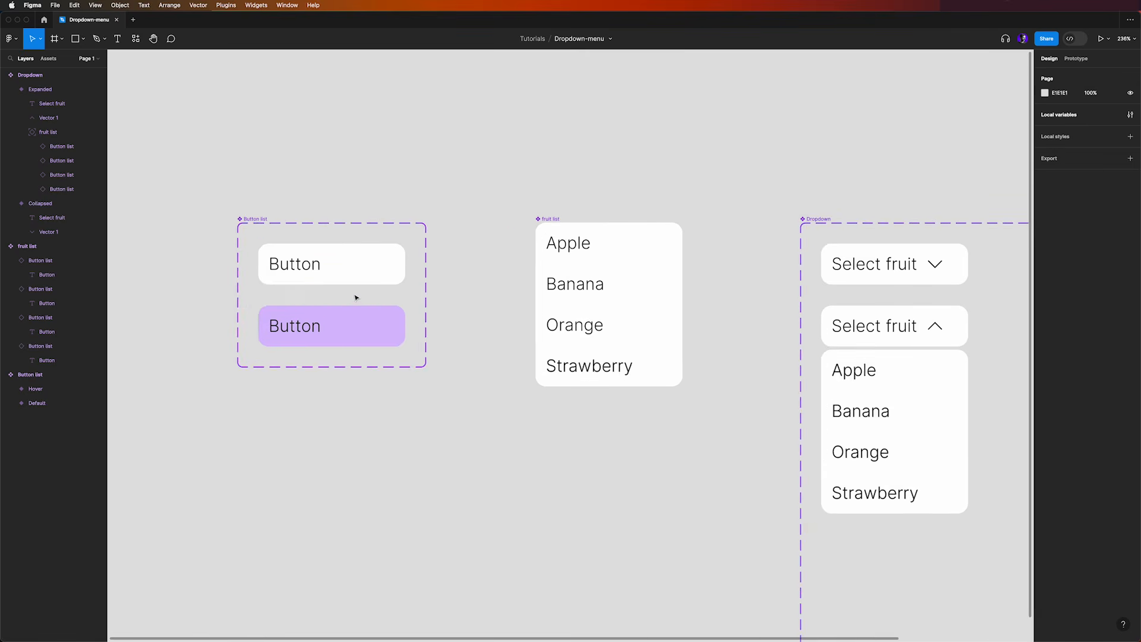
click(1077, 58)
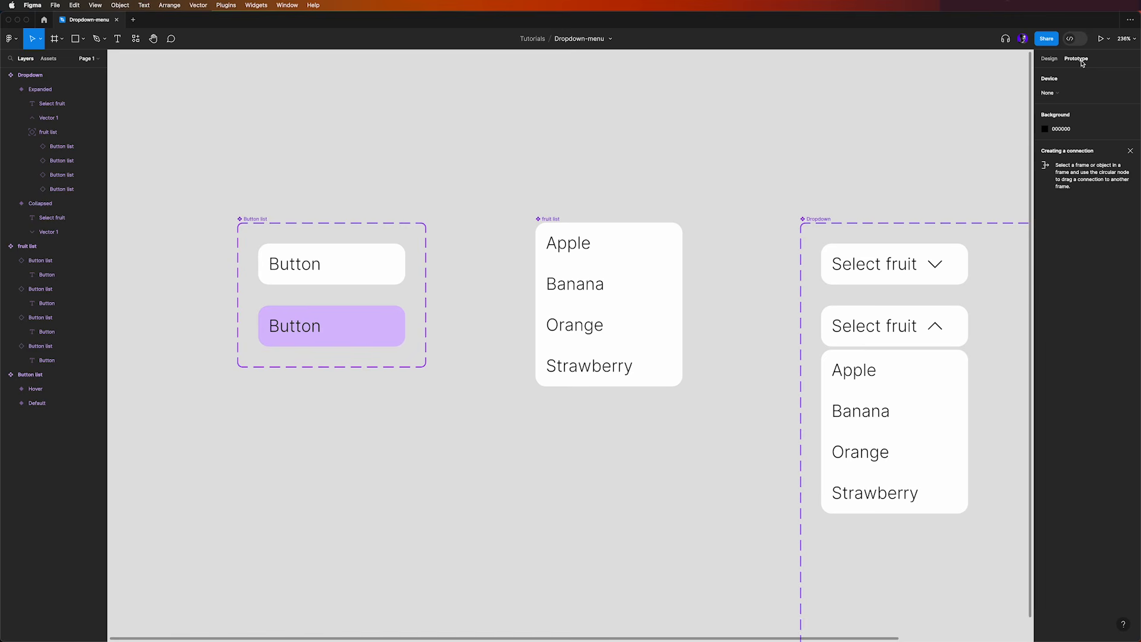
scroll(378, 285, up, 2)
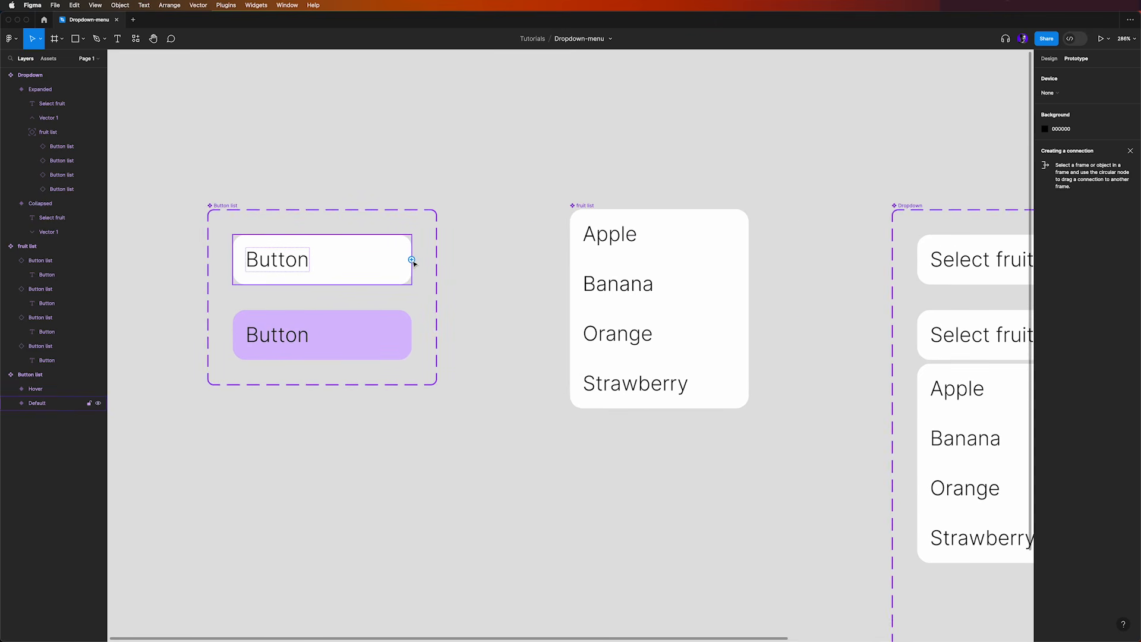
drag(411, 261, 404, 338)
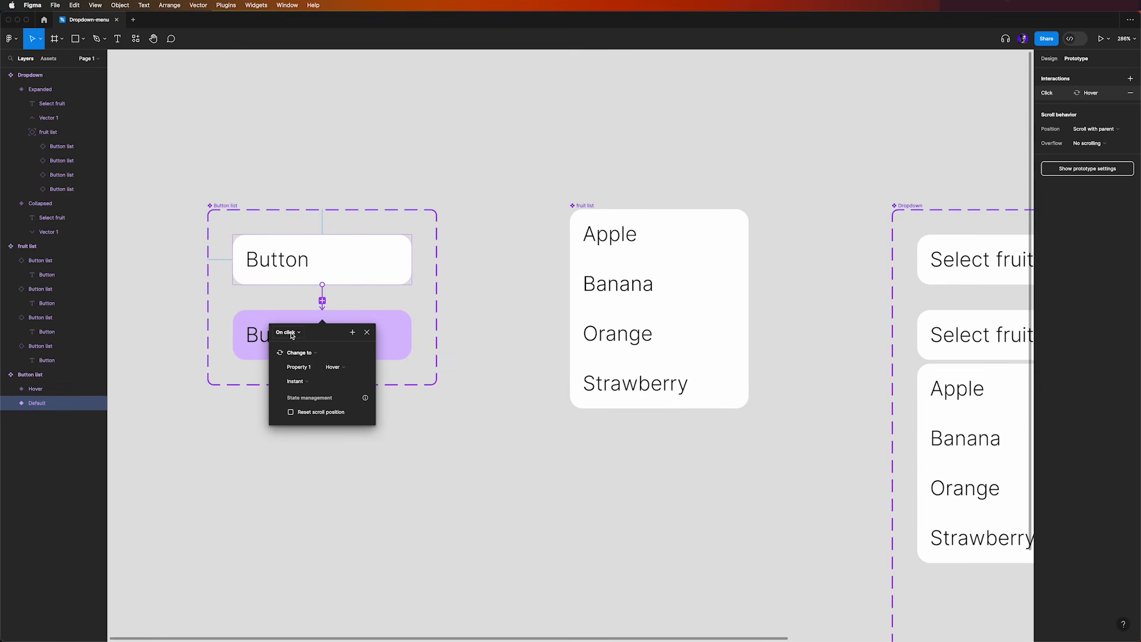
click(291, 333)
click(316, 356)
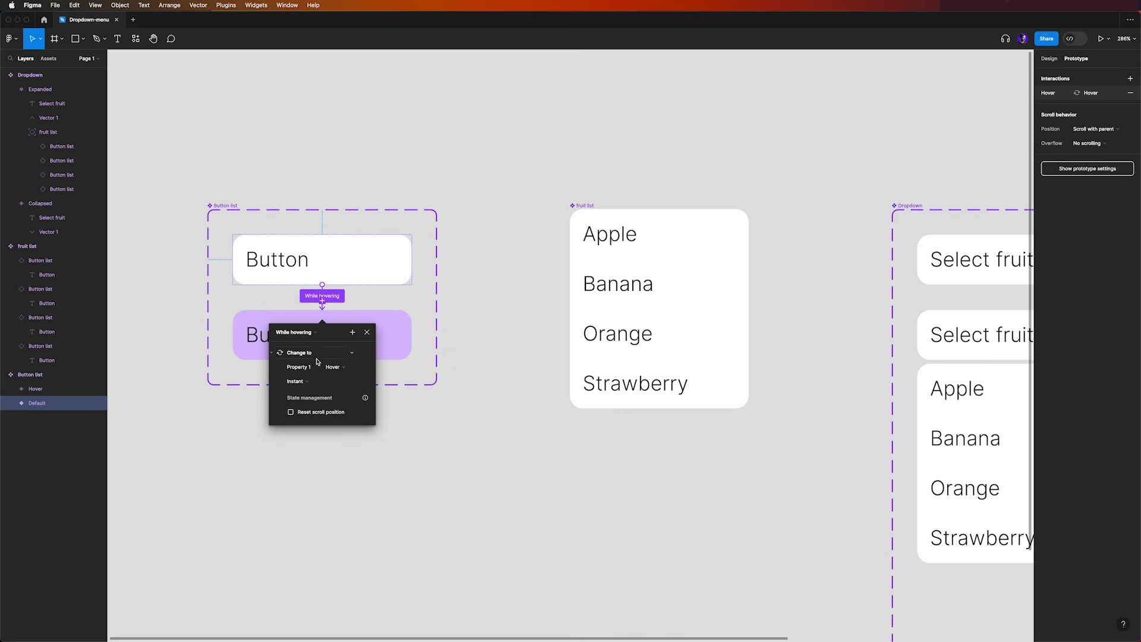
click(367, 334)
click(488, 343)
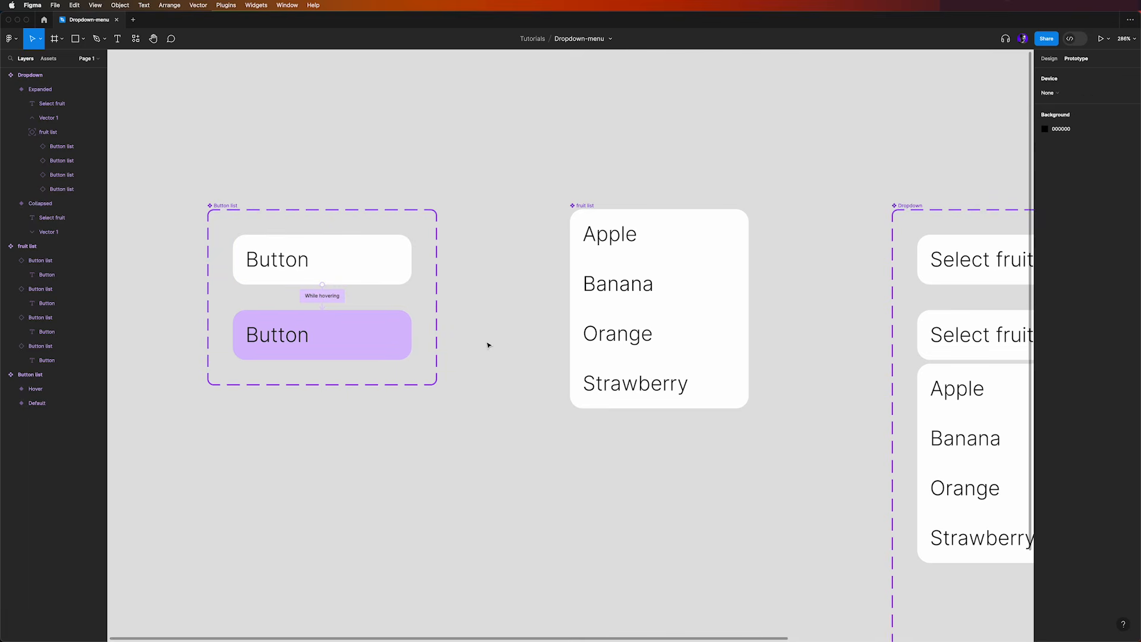
Add an On click prototype interaction that changes the Dropdown's Collapsed variant to Expanded
scroll(488, 345, down, 2)
scroll(487, 345, down, 3)
scroll(580, 461, right, 5)
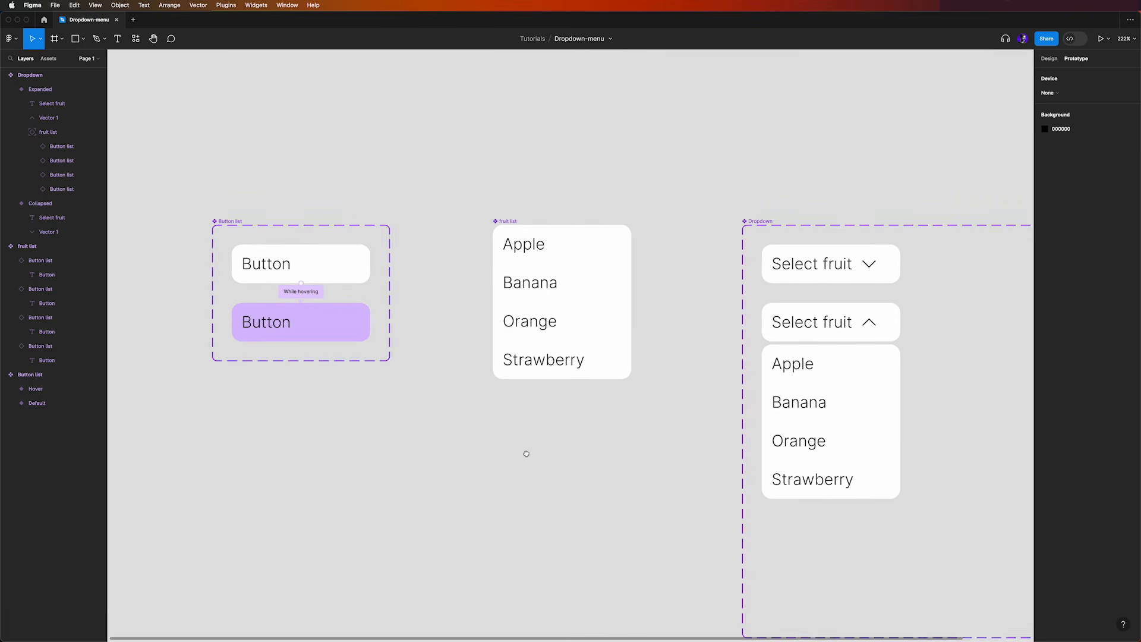
drag(584, 477, 507, 483)
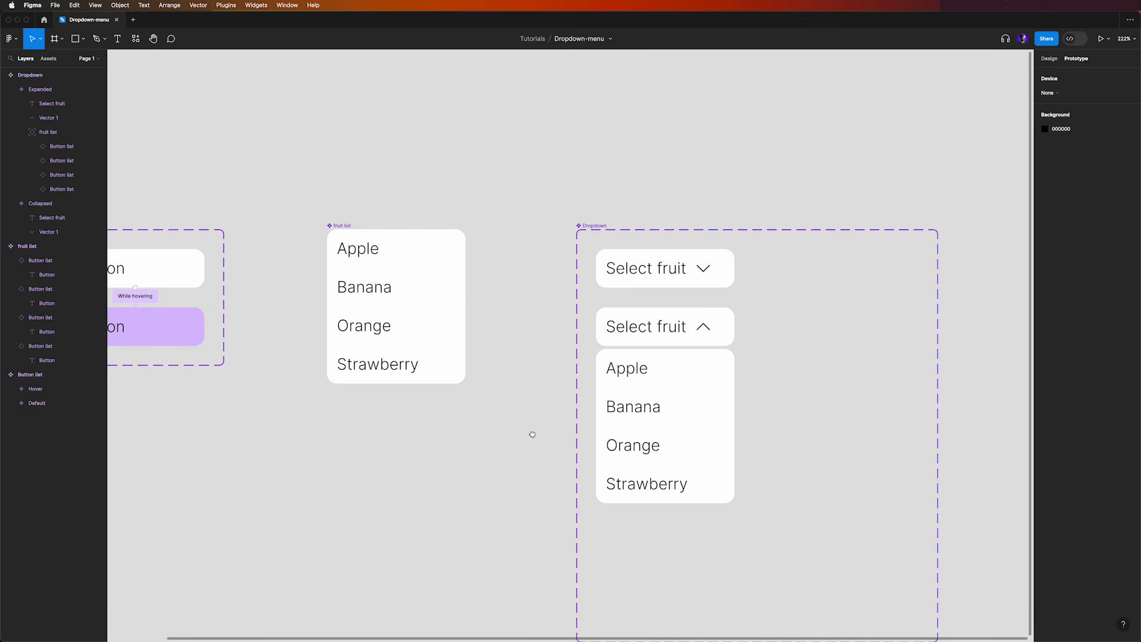
drag(530, 433, 412, 401)
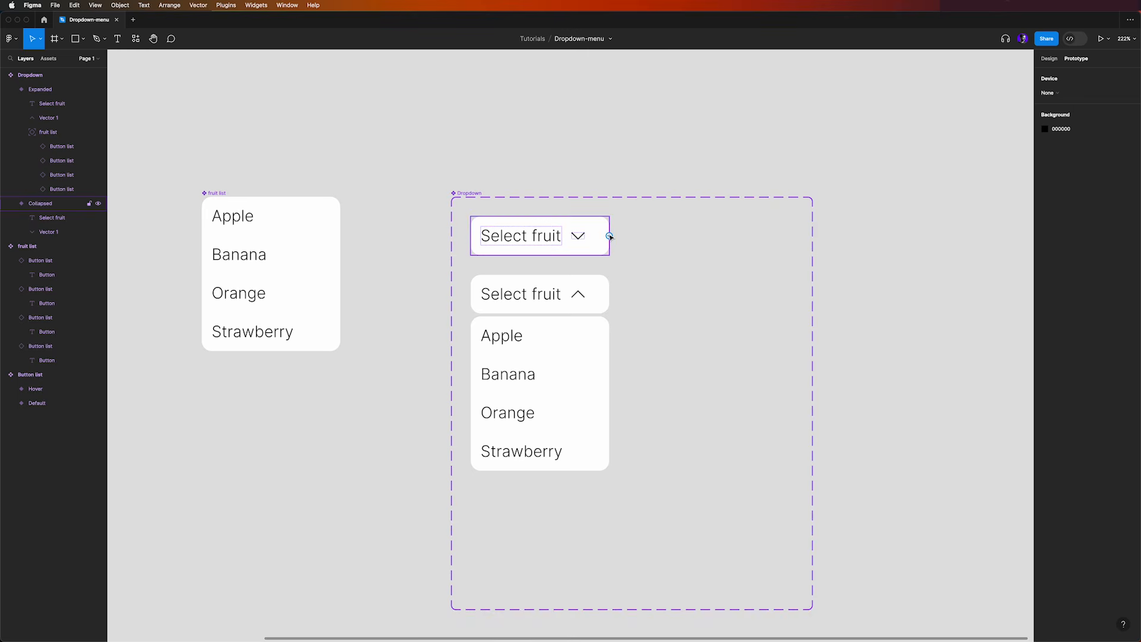
drag(609, 236, 606, 297)
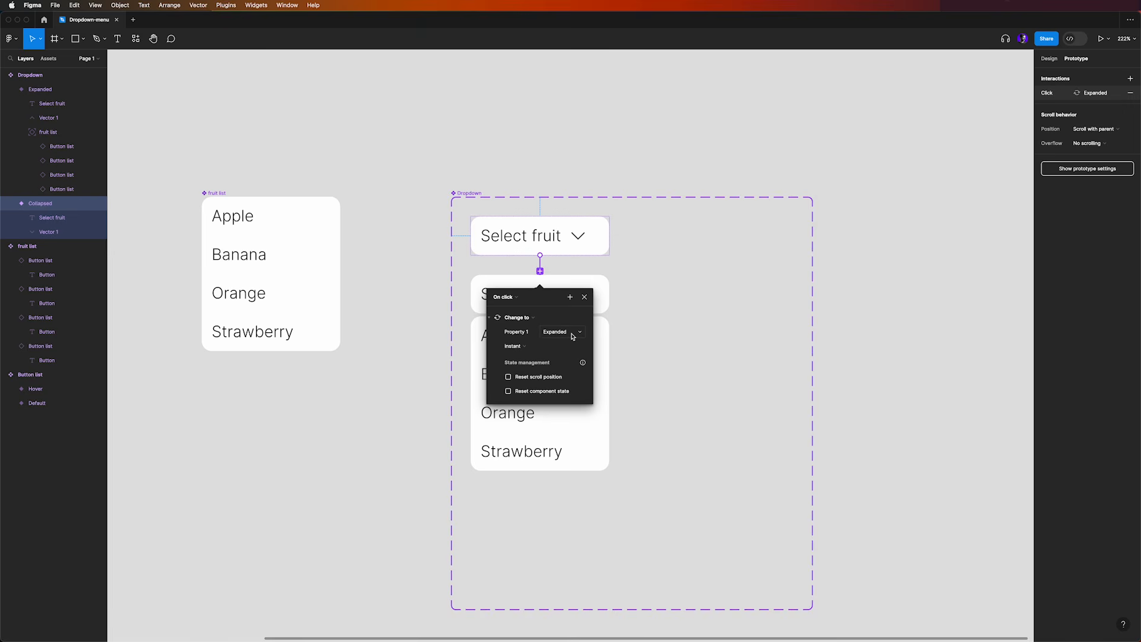
Add an On click prototype interaction that changes the Dropdown's Expanded variant back to Collapsed
click(603, 296)
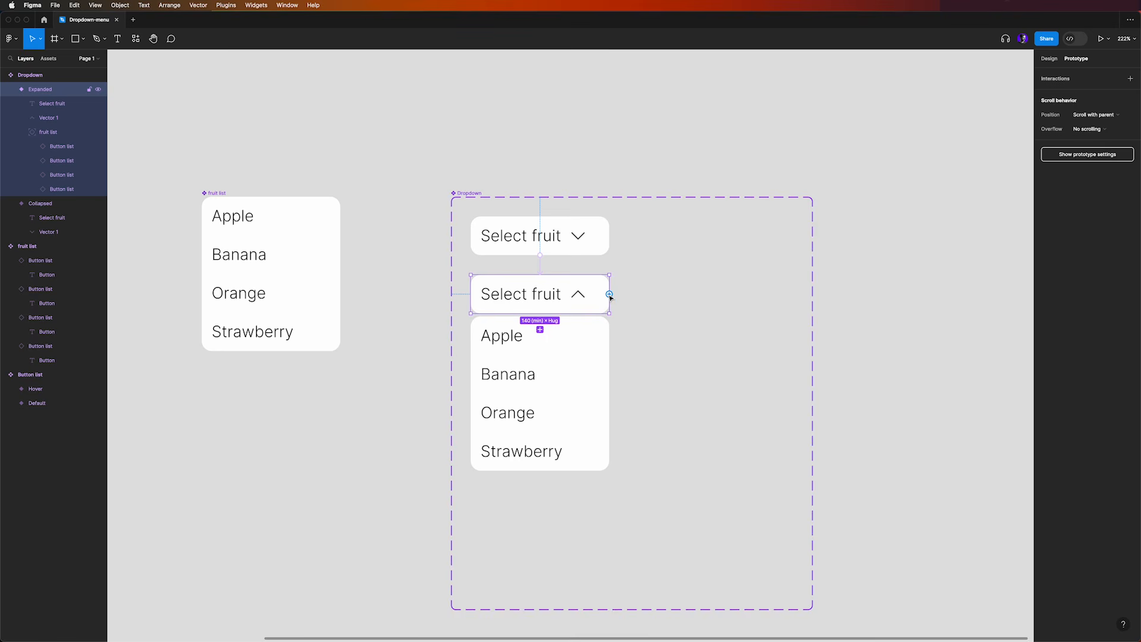
drag(610, 294, 609, 243)
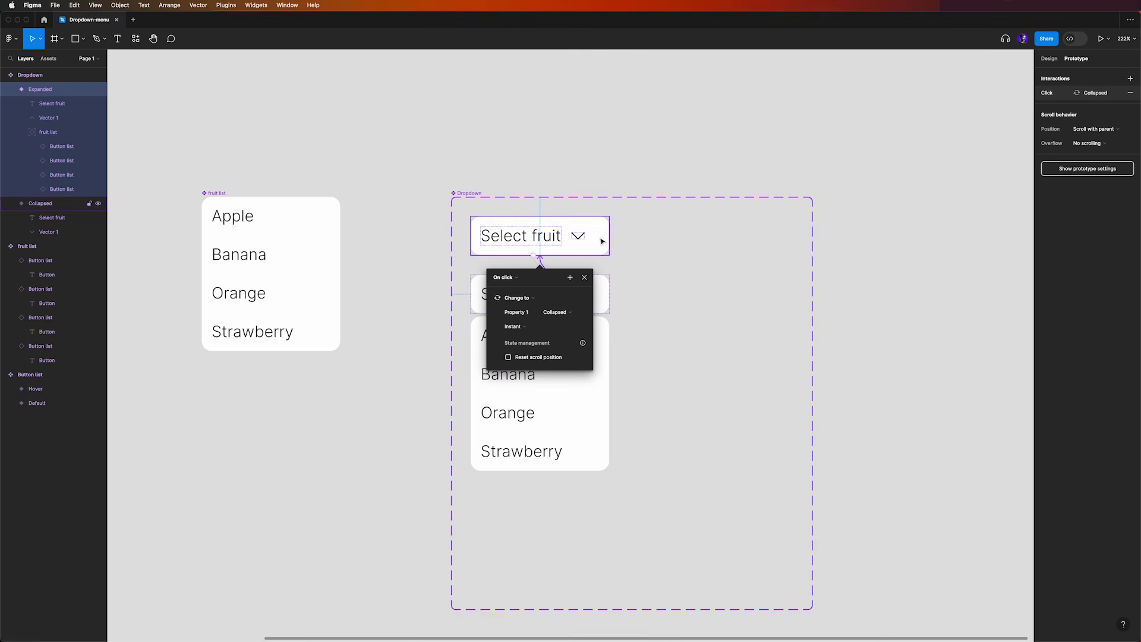
click(431, 347)
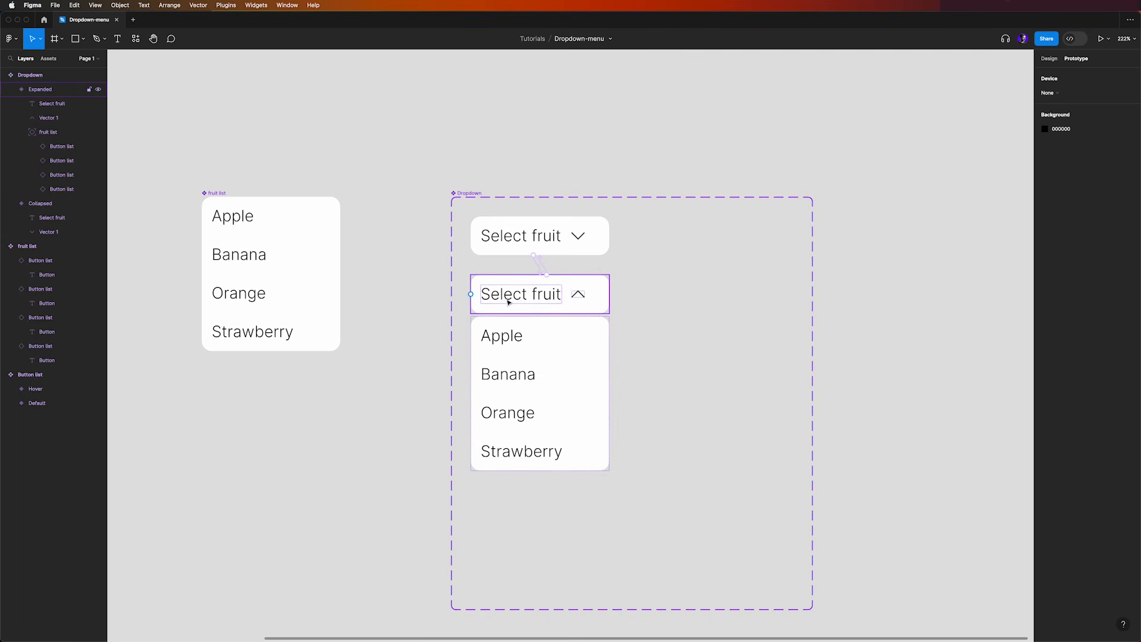
Give the Apple text in the Expanded variant an On click interaction that sets the variable Support variables/option to fruit1
click(537, 324)
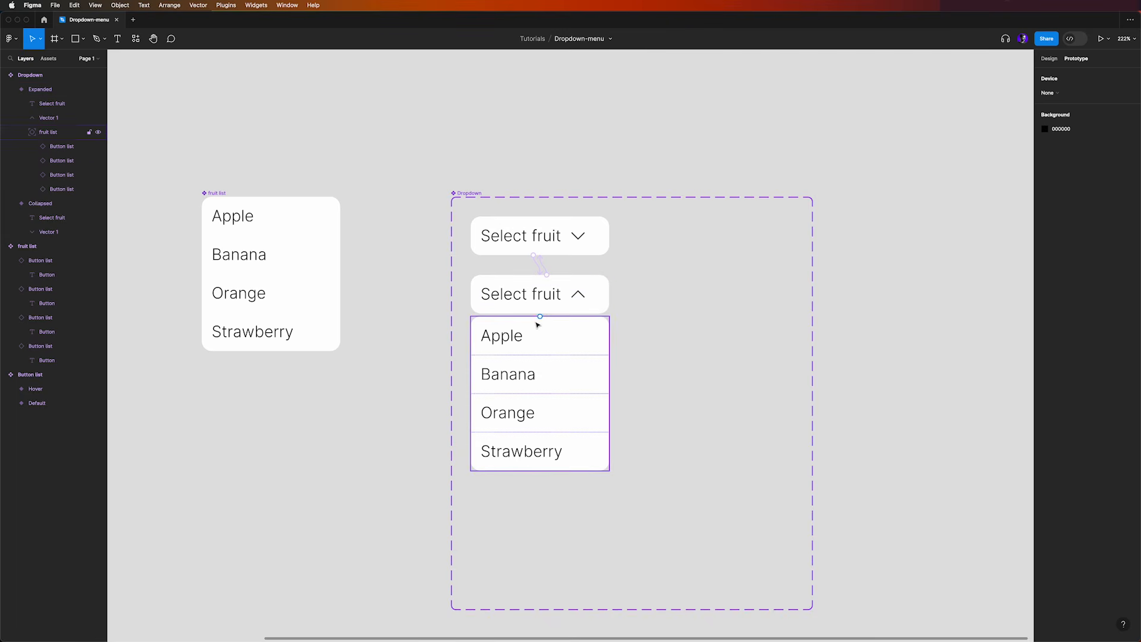
click(522, 339)
double_click(518, 339)
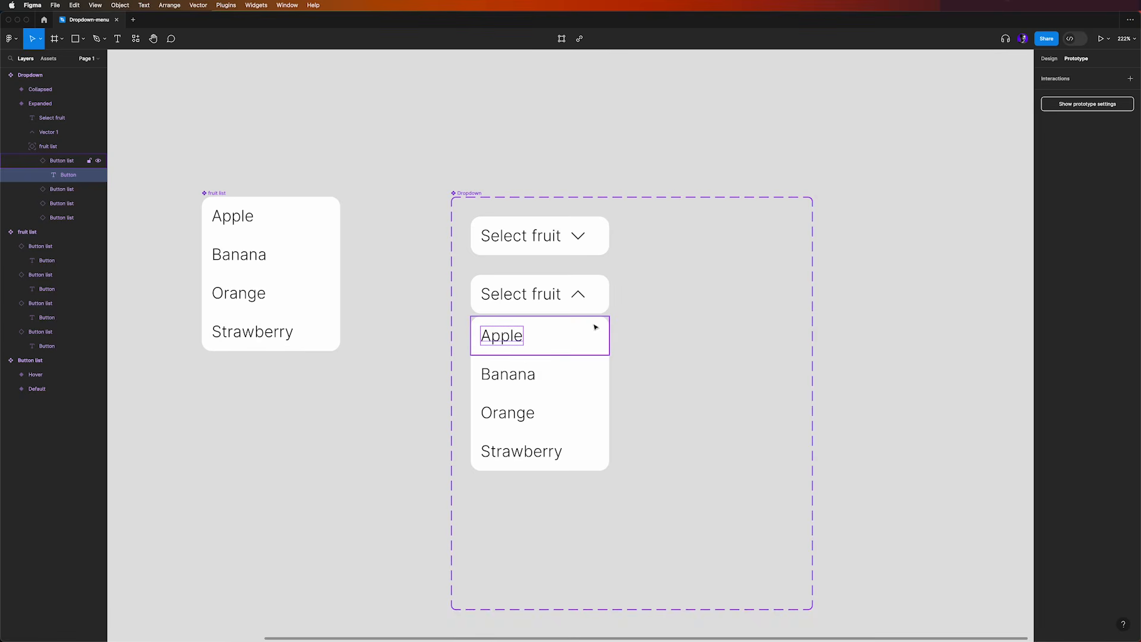
click(1131, 79)
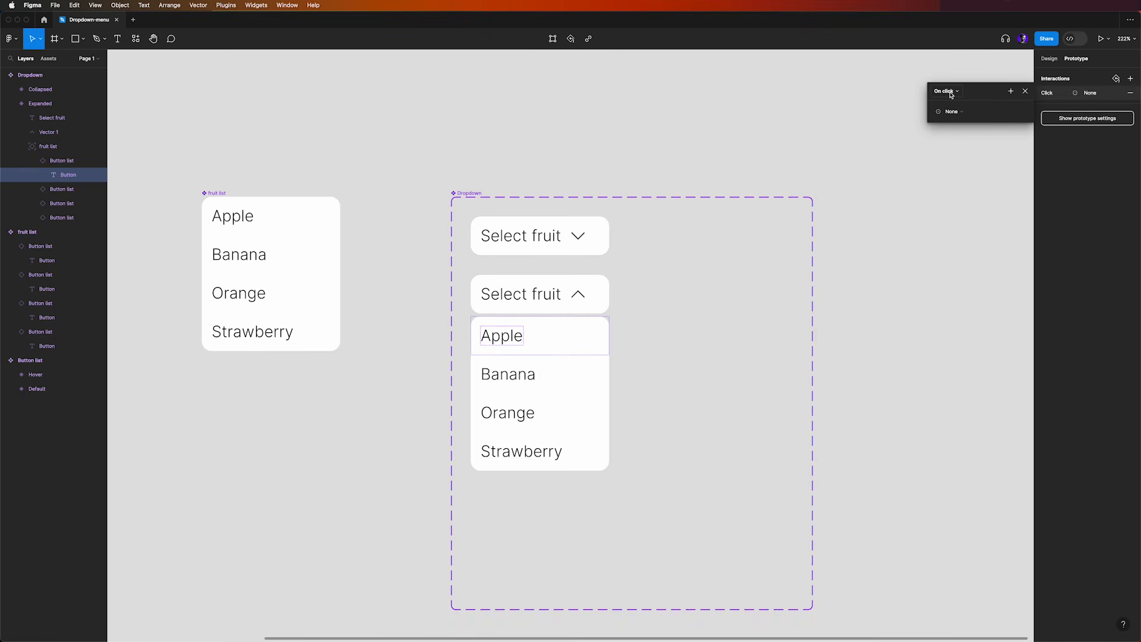
click(953, 111)
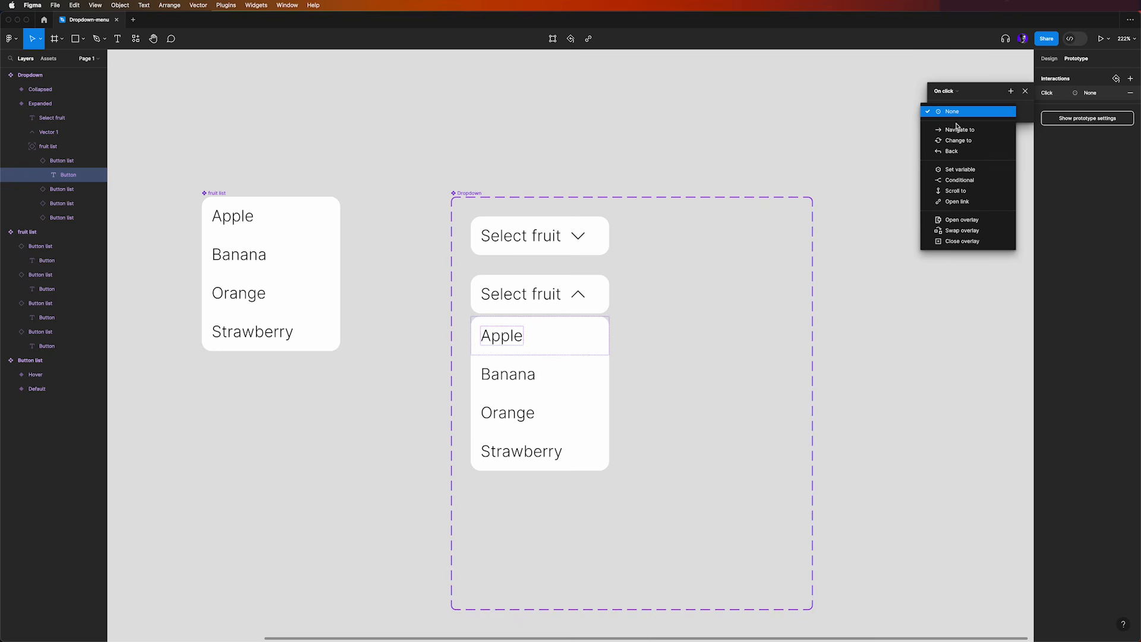
click(960, 169)
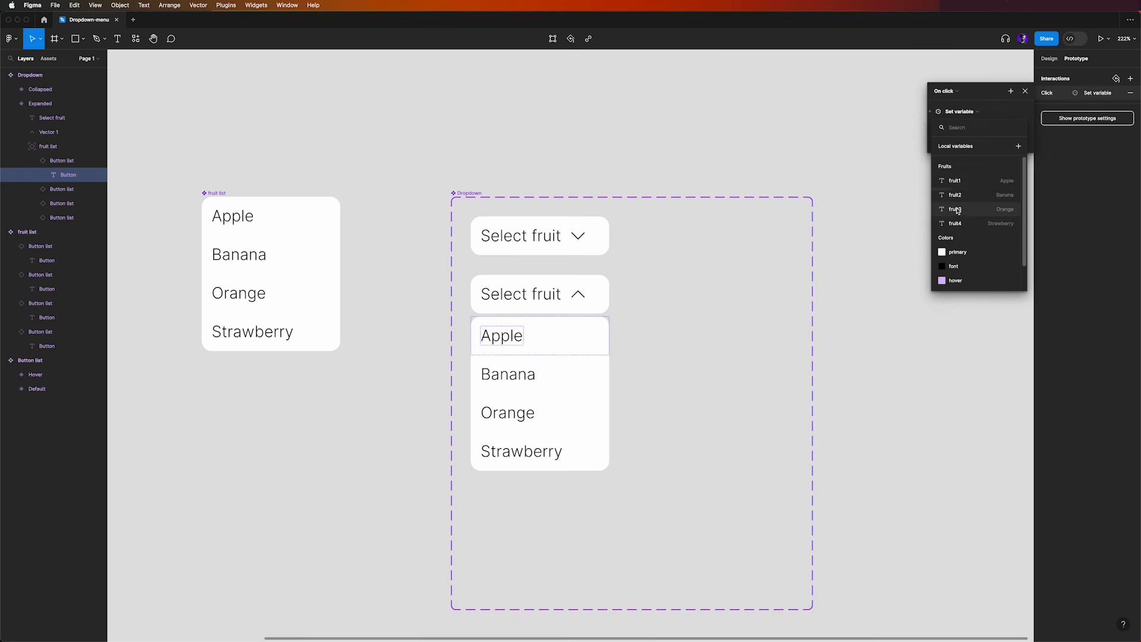
scroll(974, 238, down, 2)
click(957, 280)
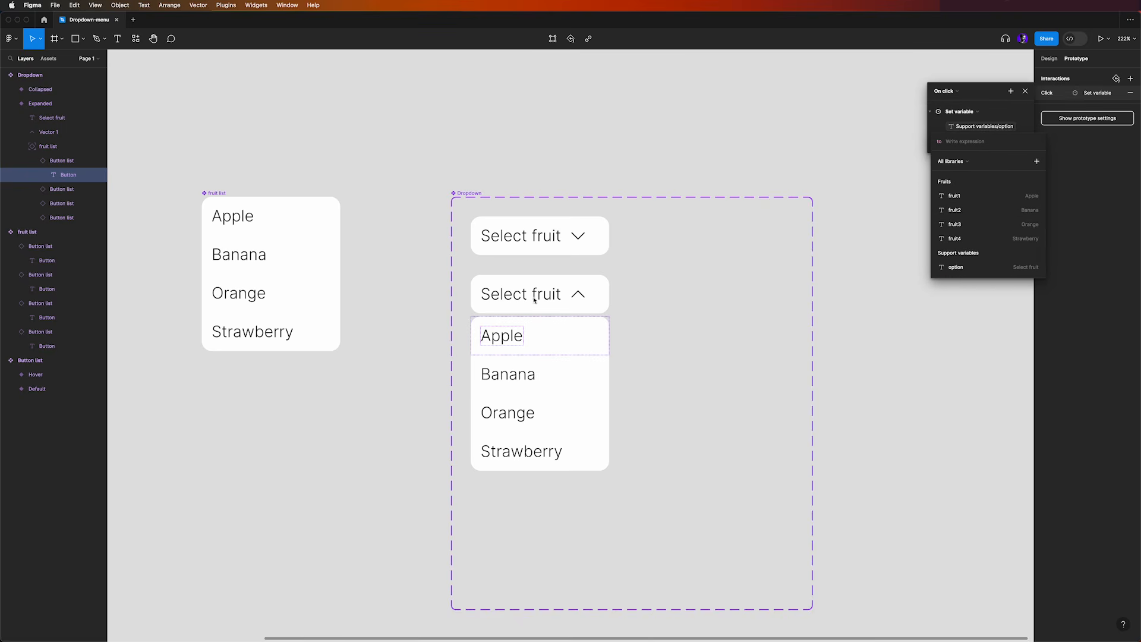
click(963, 199)
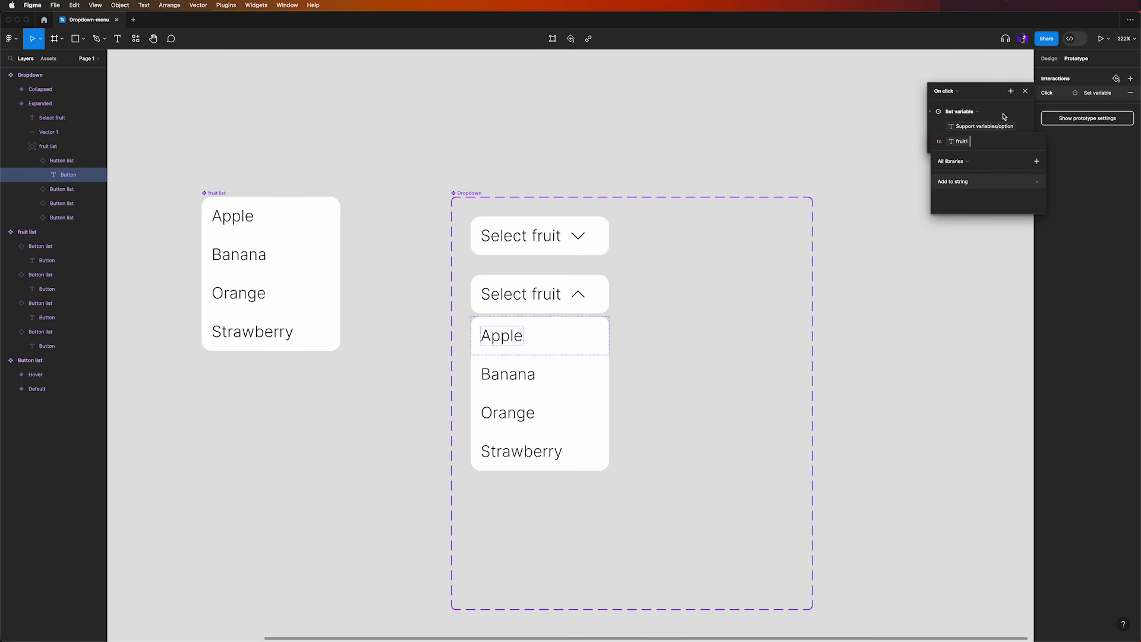
Add a Change to action to Apple's On click interaction, with Property 1 set to Collapsed
click(1011, 93)
click(1011, 93)
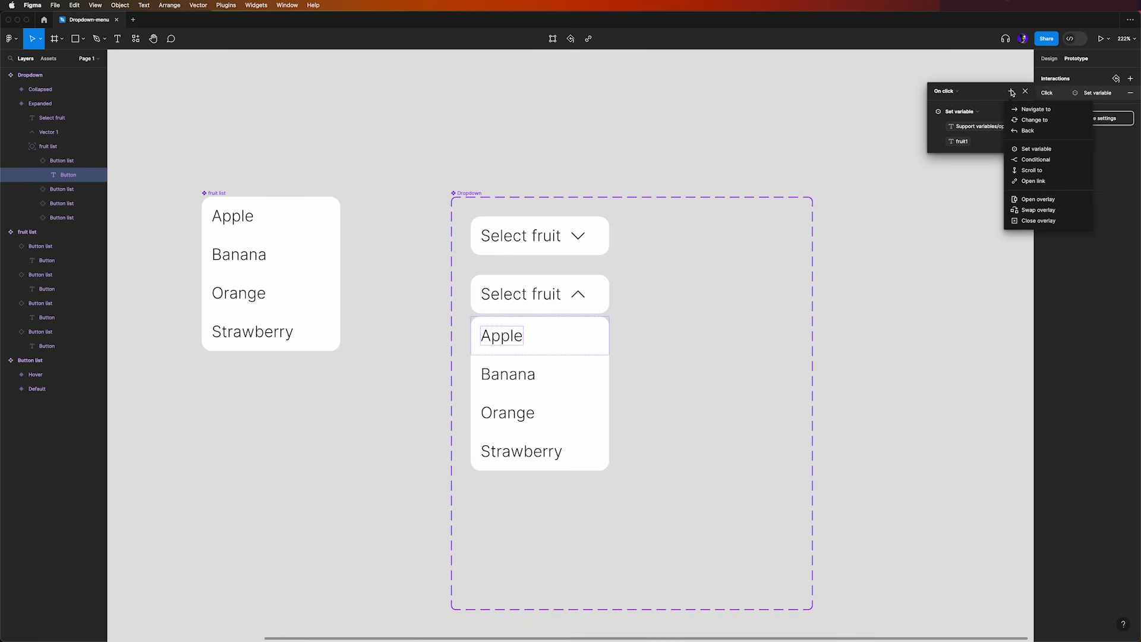
click(1034, 119)
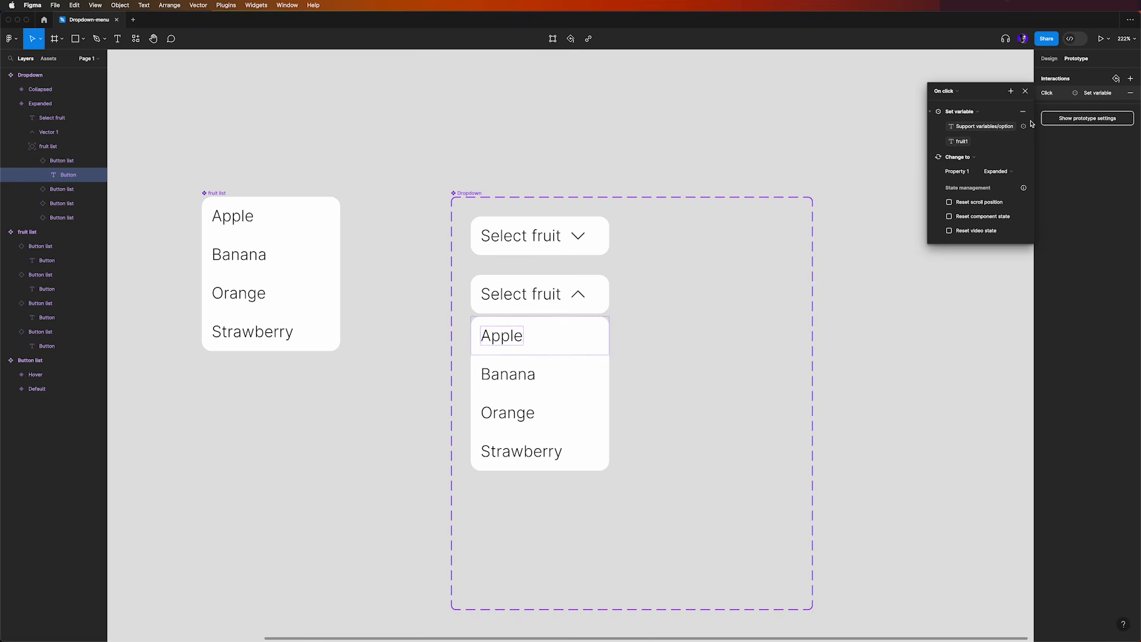
click(1006, 171)
click(1009, 162)
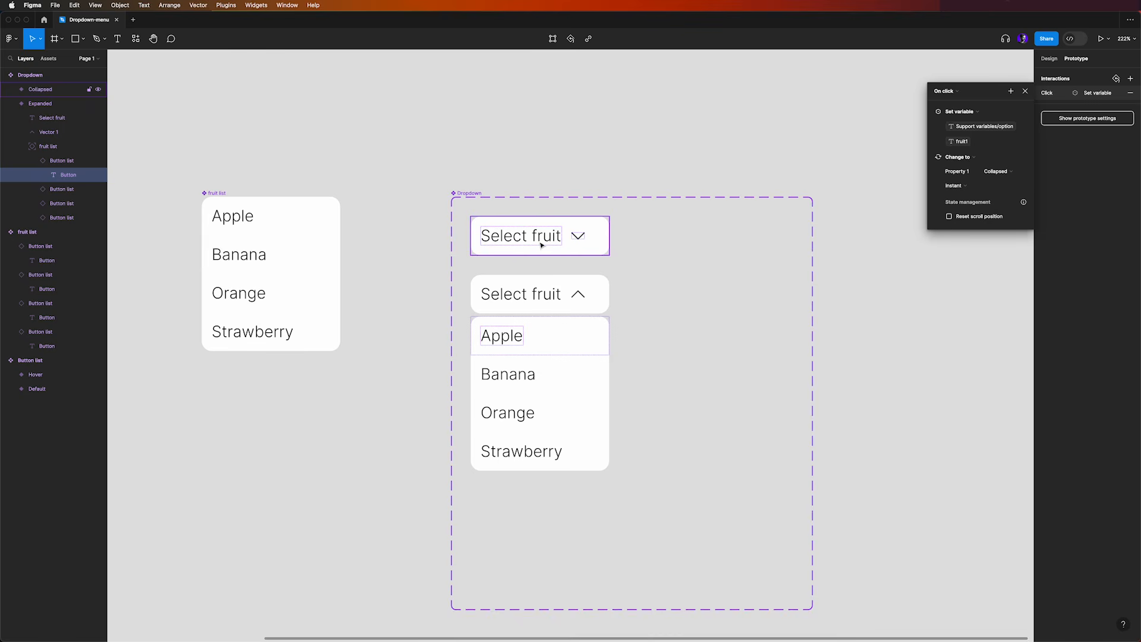
click(707, 135)
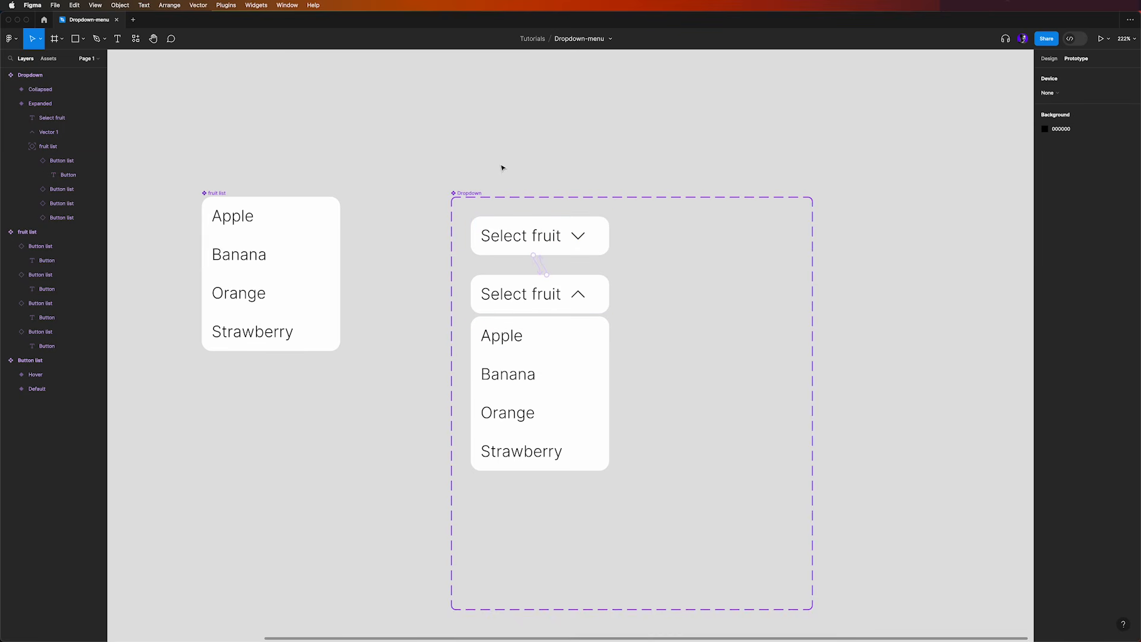
Draw a new frame about 558 × 314 on the empty canvas above the three components
scroll(506, 365, down, 1)
scroll(415, 222, down, 5)
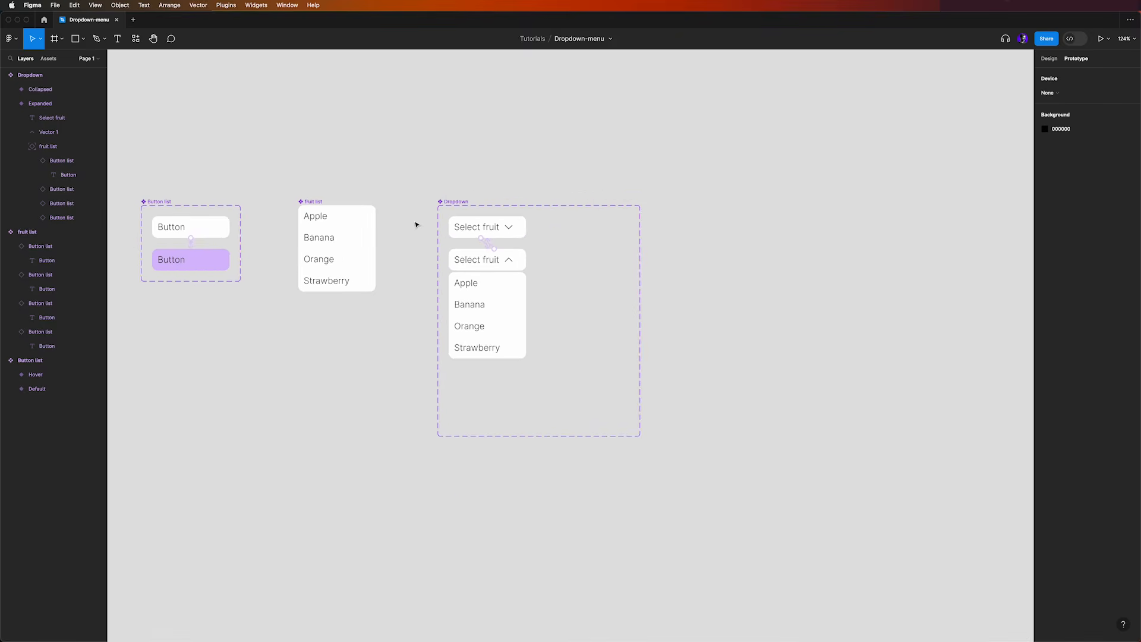
drag(428, 171, 588, 311)
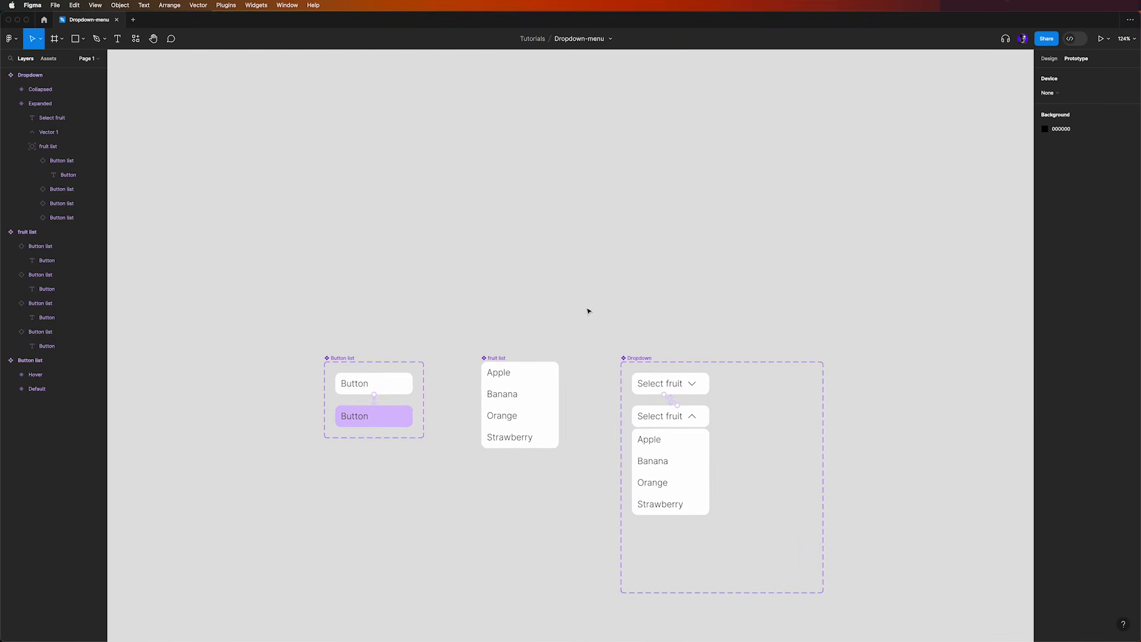
key(f)
drag(387, 156, 696, 330)
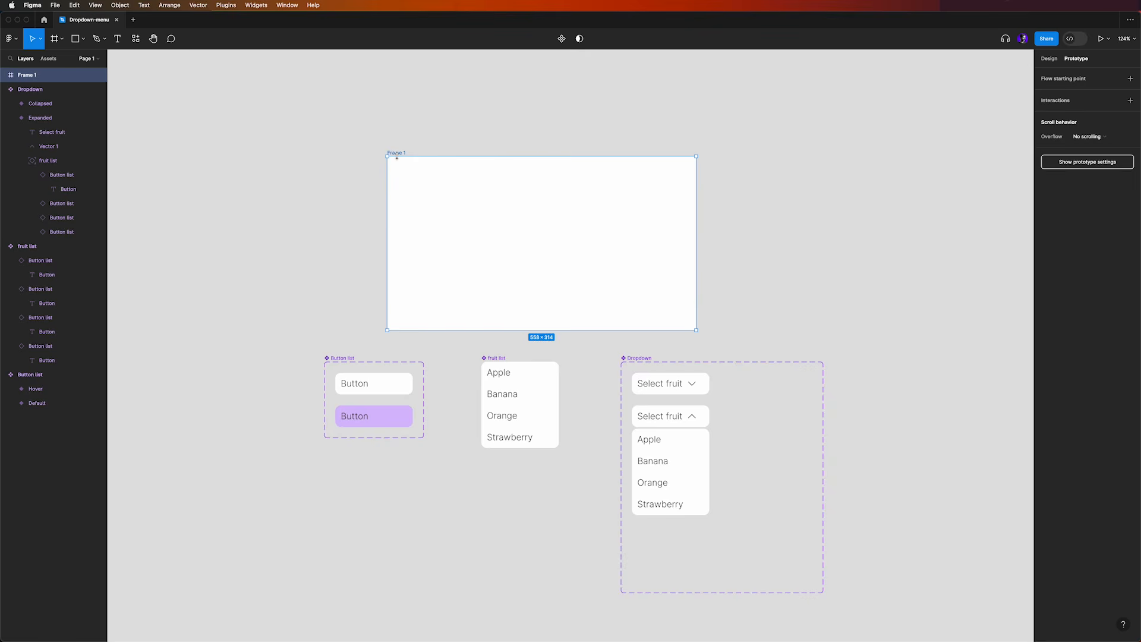
Rename the new empty frame above the components to Playground
double_click(398, 154)
text(Playground)
key(Return)
Set the Playground frame's fill colour to F2F4F6
click(1049, 59)
click(1063, 271)
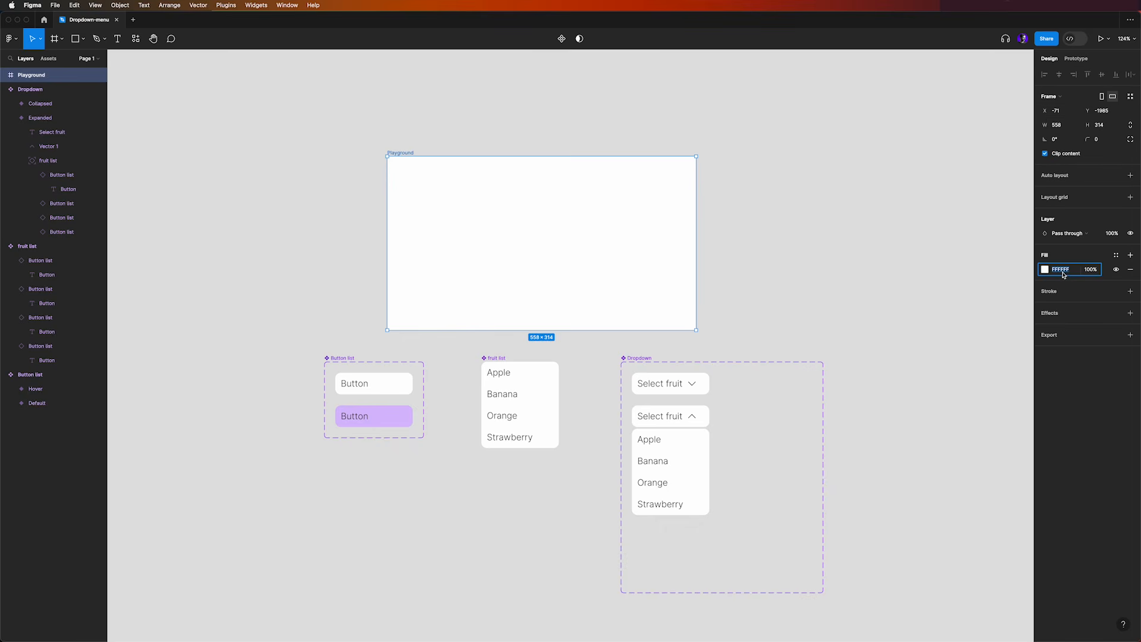
text(F4F6)
key(Return)
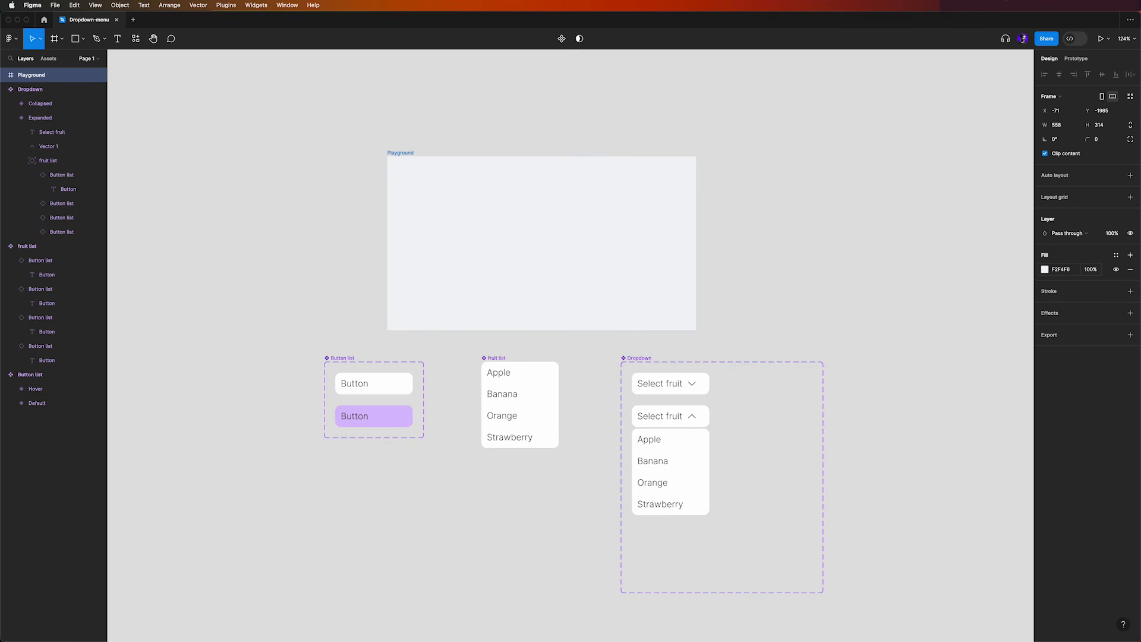
click(539, 118)
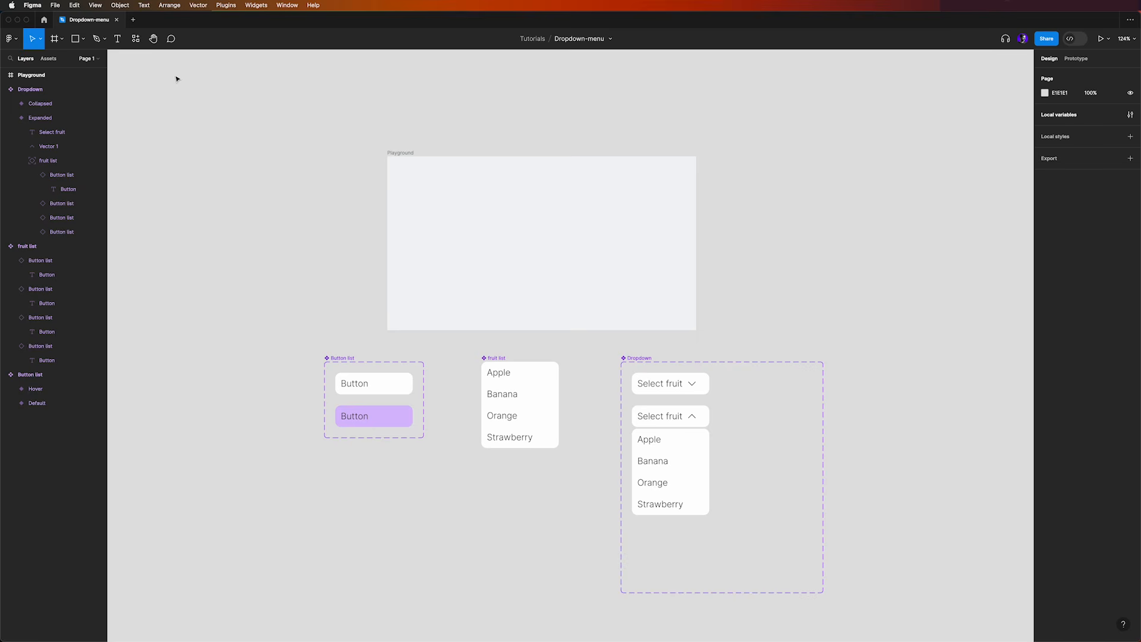
Place an instance of the local Dropdown component in the upper middle of the Playground frame
click(136, 39)
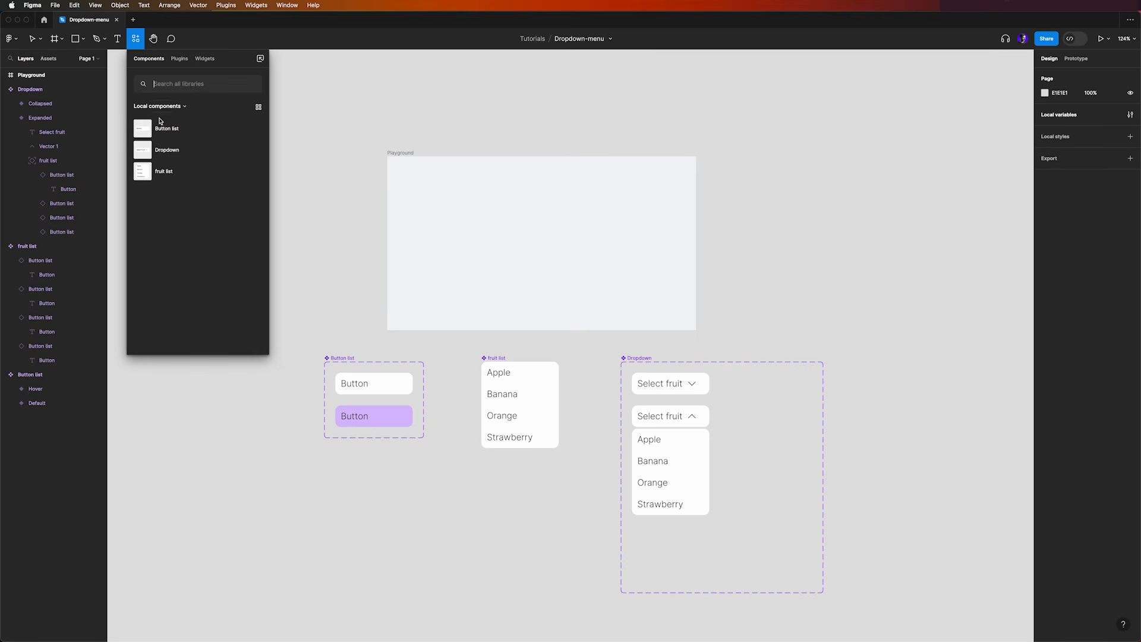
drag(165, 150, 541, 202)
scroll(527, 215, up, 5)
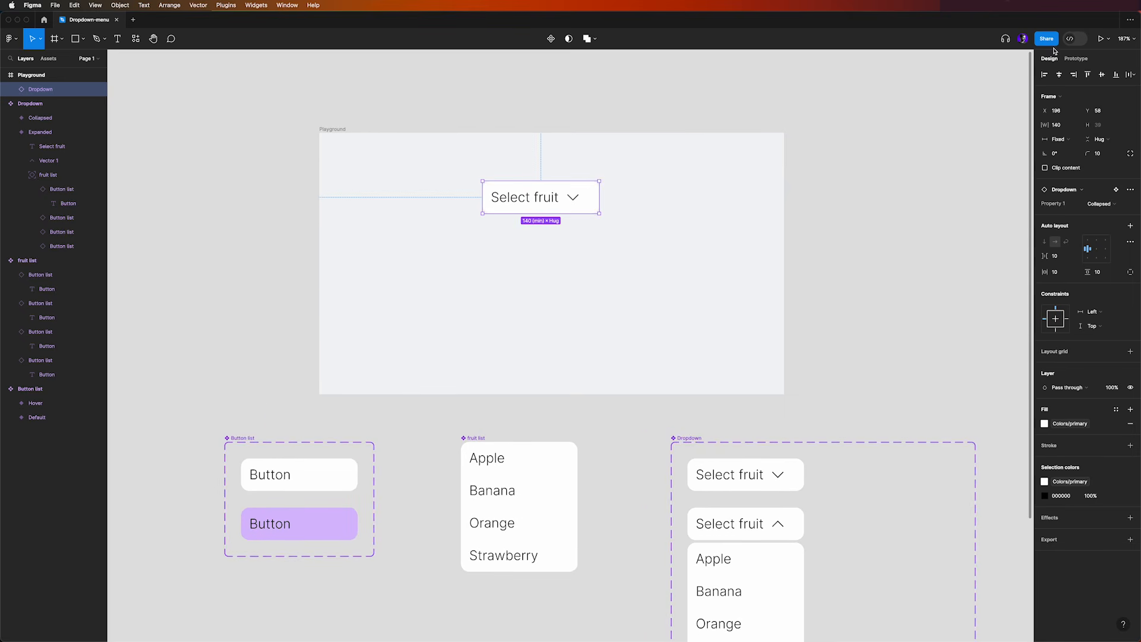
Run the Playground prototype, test expanding the dropdown and choosing Apple and Banana, and close the prototype
click(1109, 40)
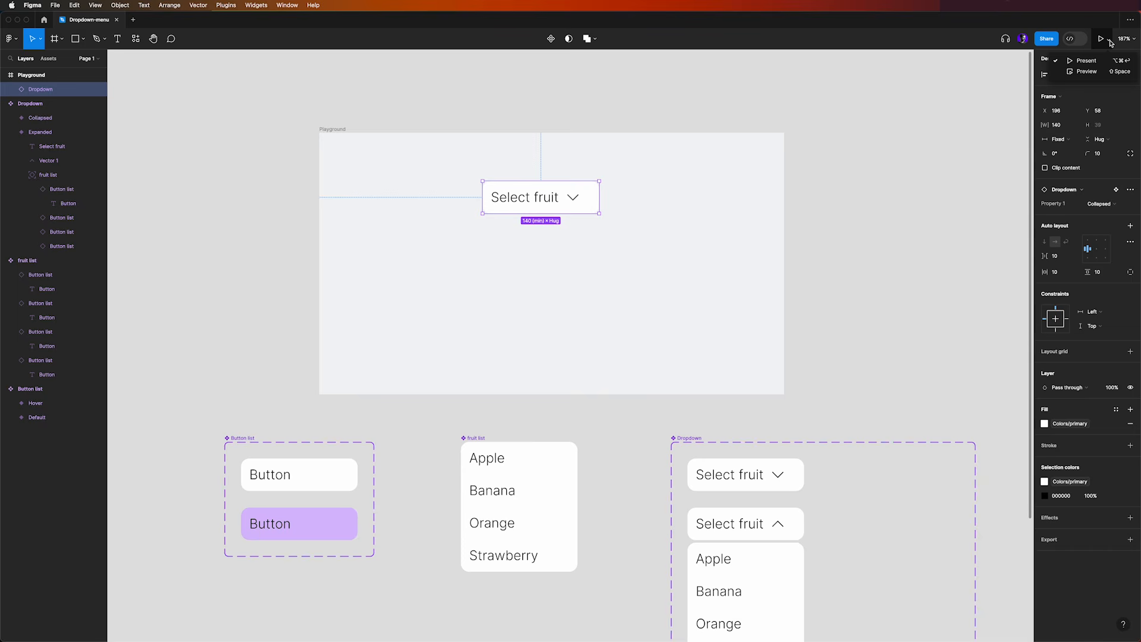
click(1087, 72)
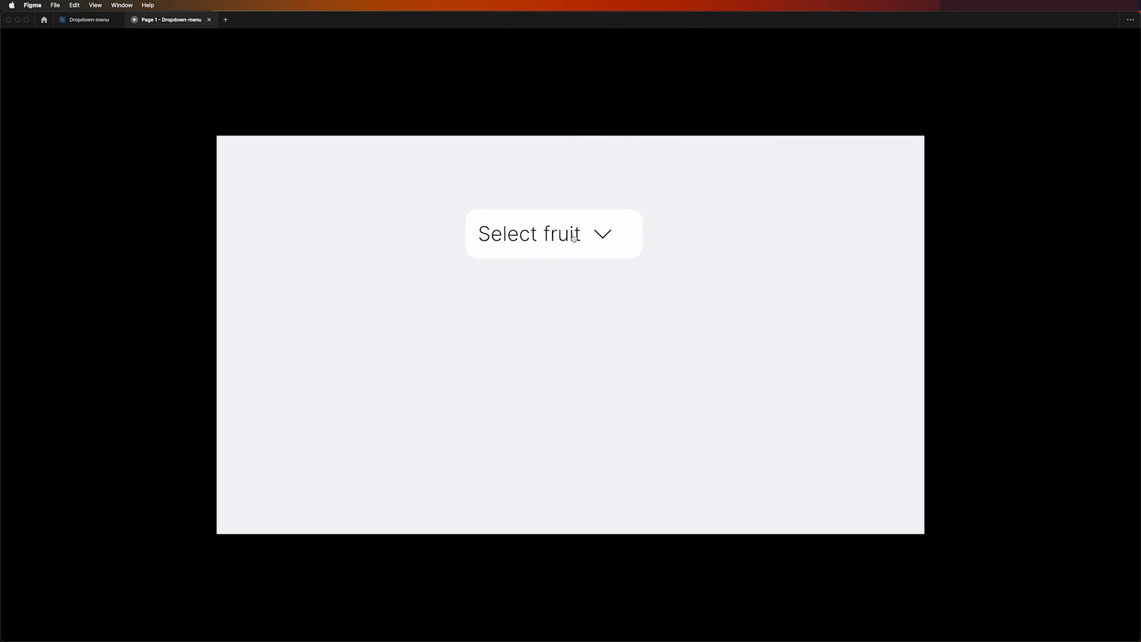
click(611, 236)
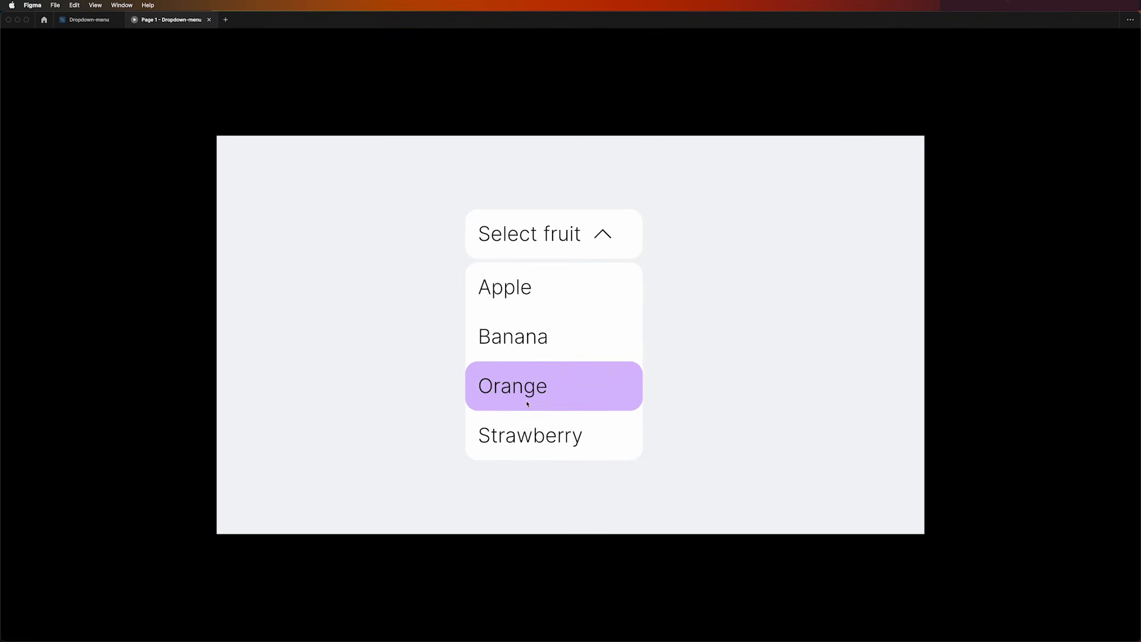
click(508, 293)
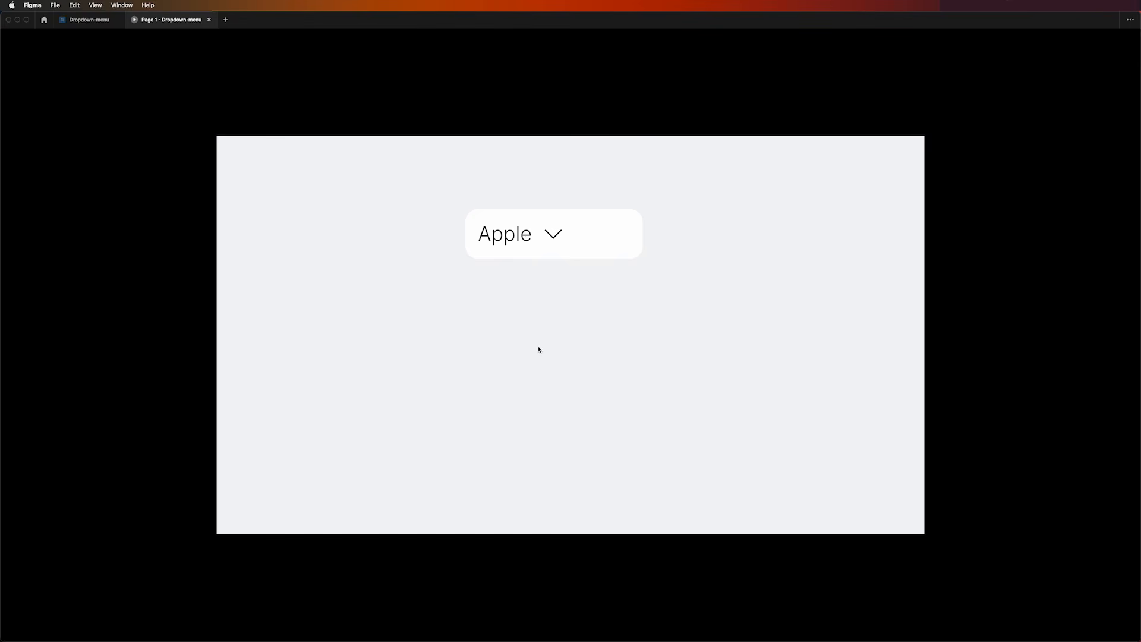
click(550, 240)
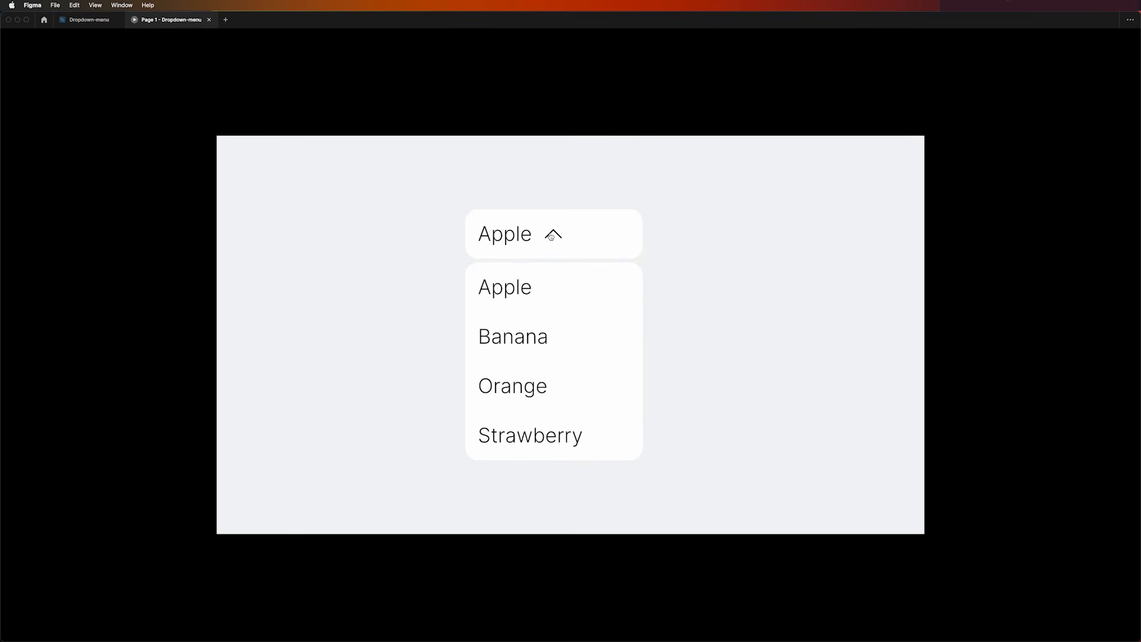
click(519, 342)
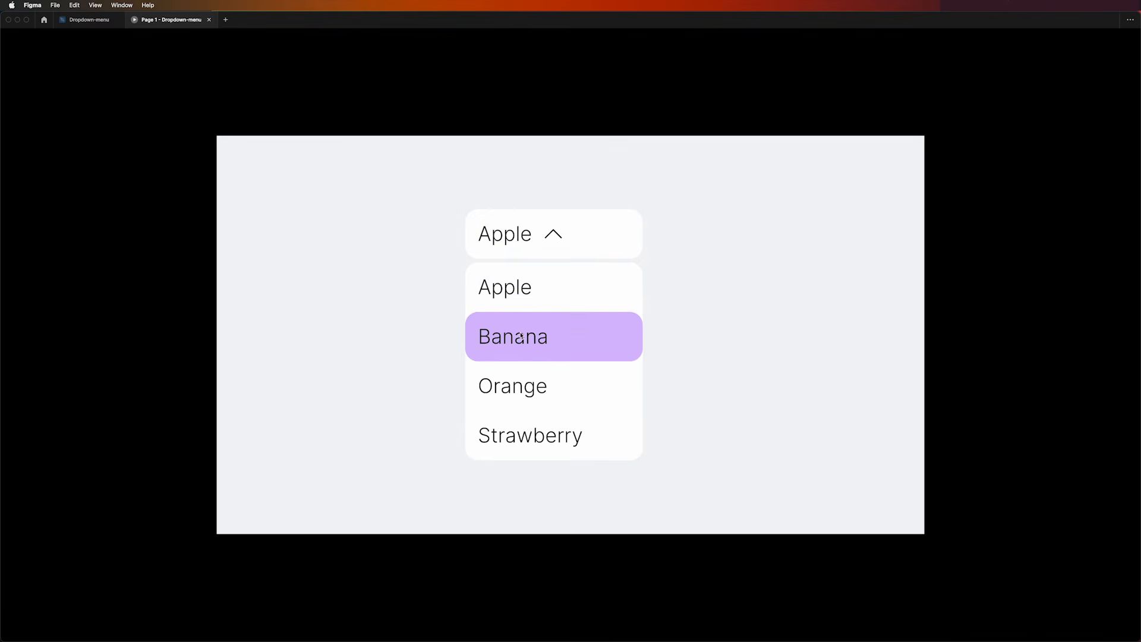
click(468, 300)
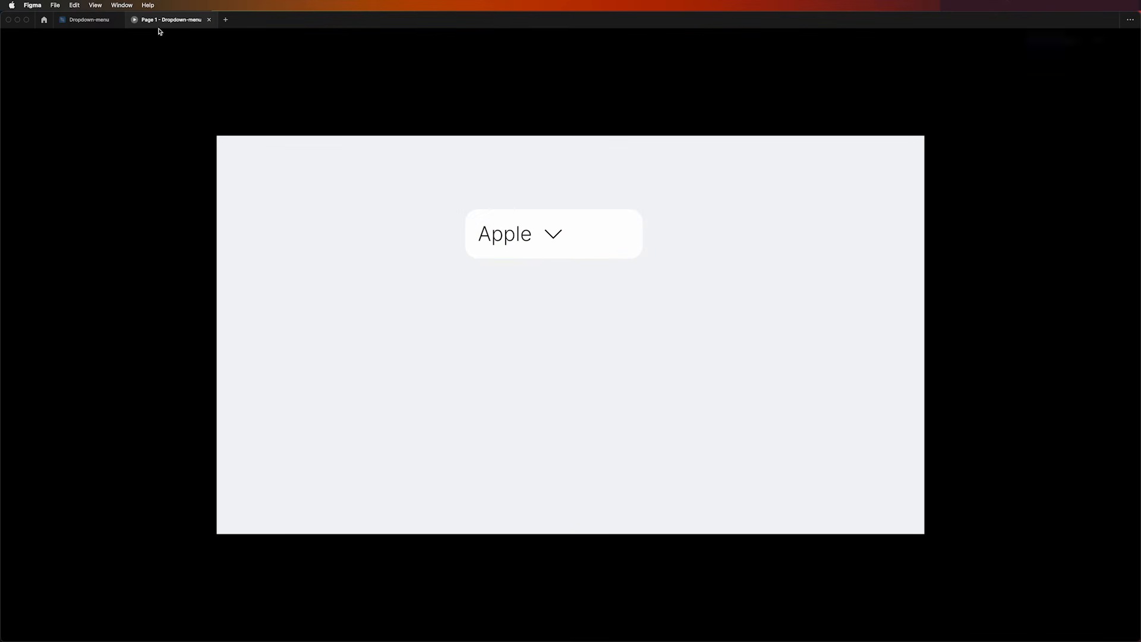
click(209, 19)
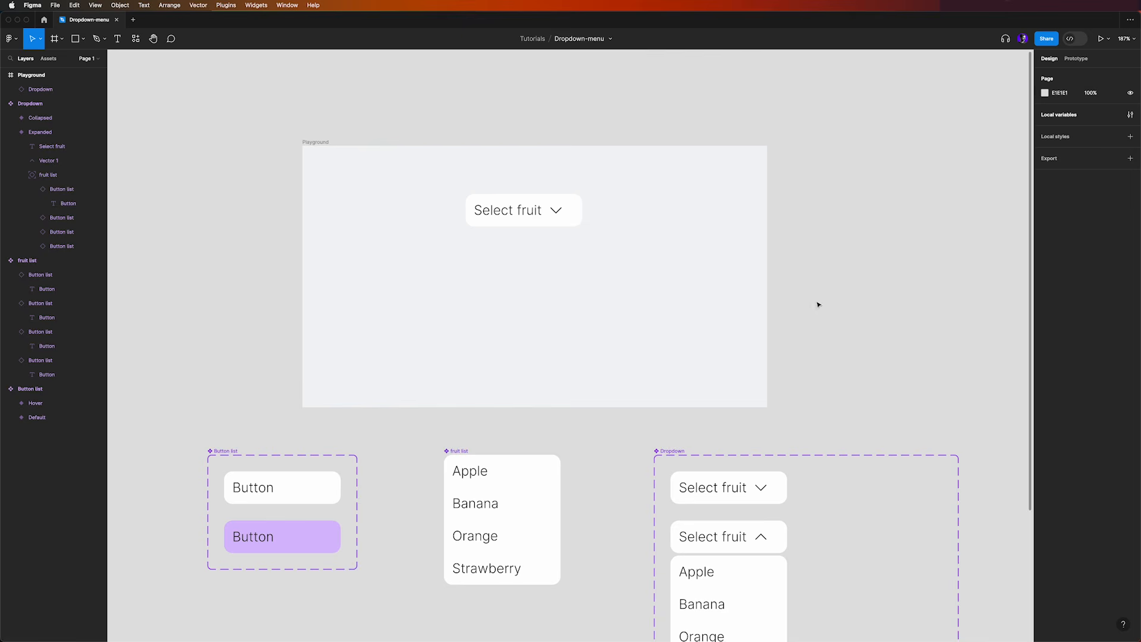
Give the Banana text in the Expanded variant an On click interaction that sets the variable Support variables/option to fruit2
drag(880, 404, 797, 219)
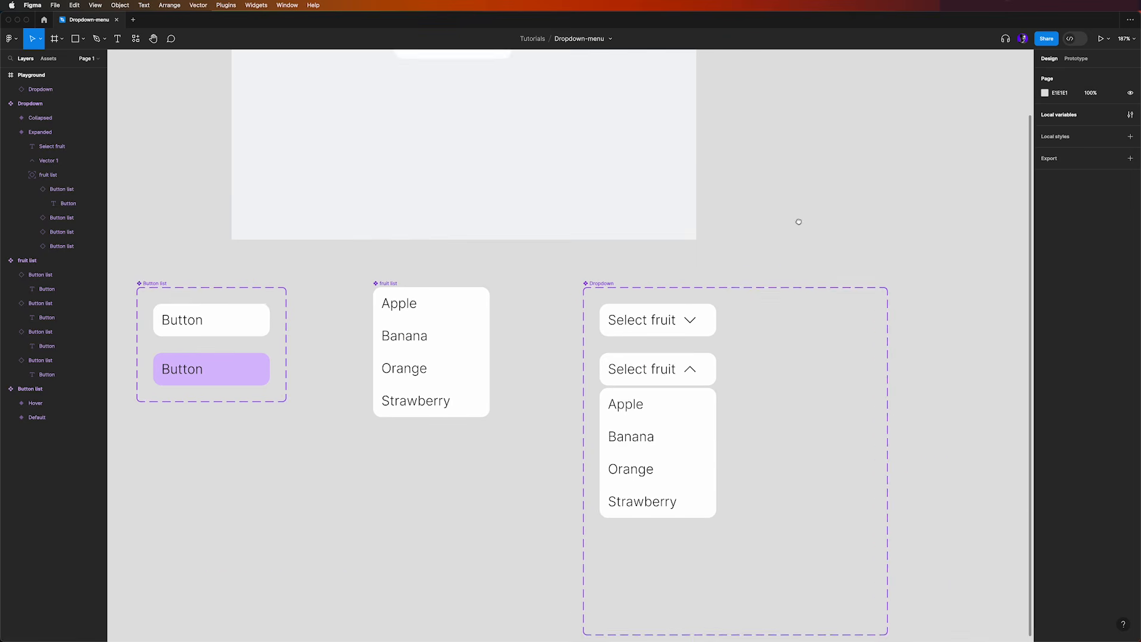
double_click(628, 424)
double_click(629, 424)
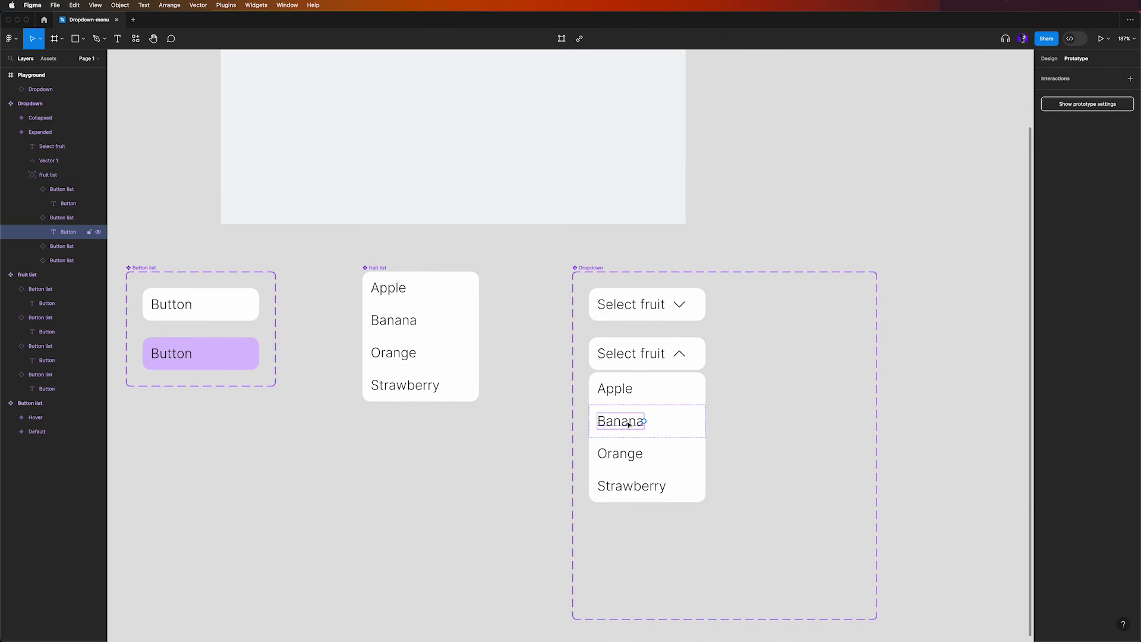
click(1130, 79)
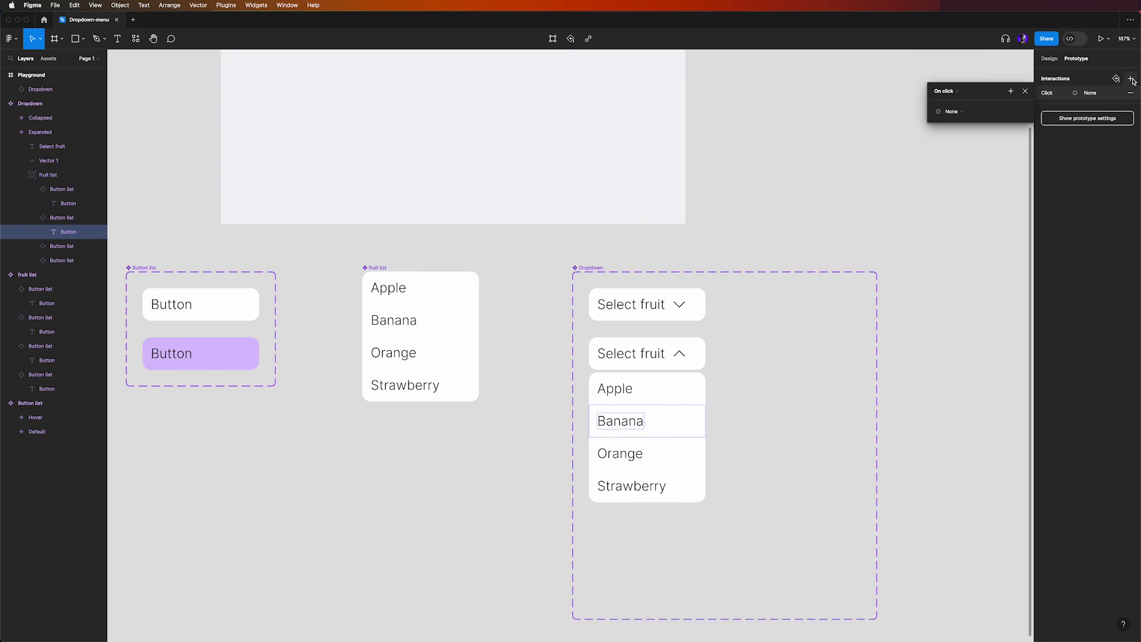
click(959, 115)
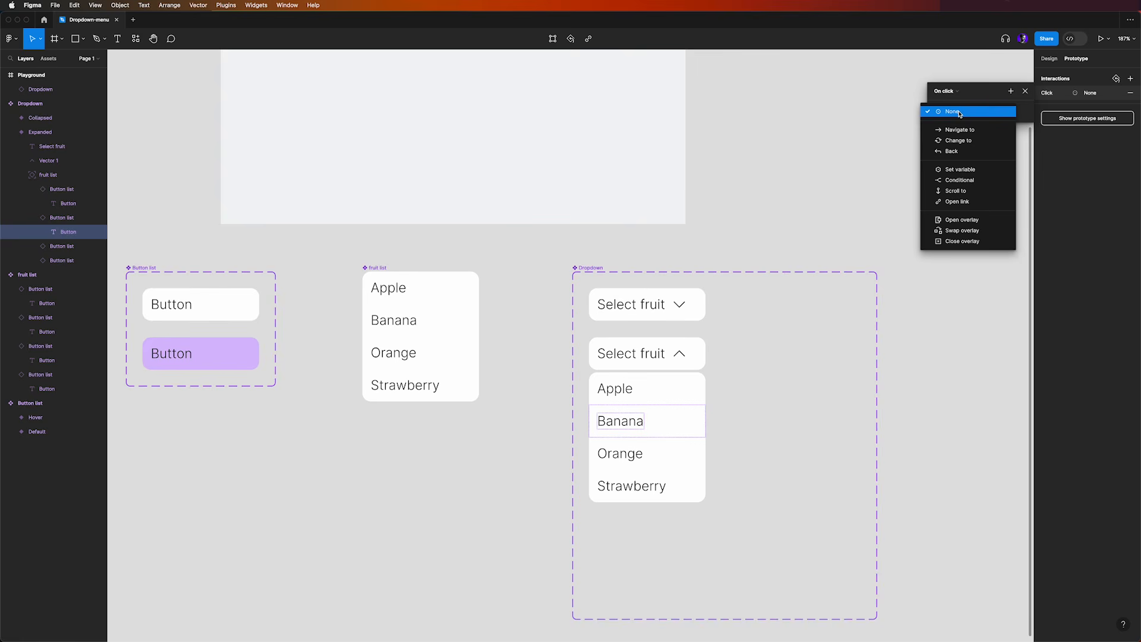
click(964, 171)
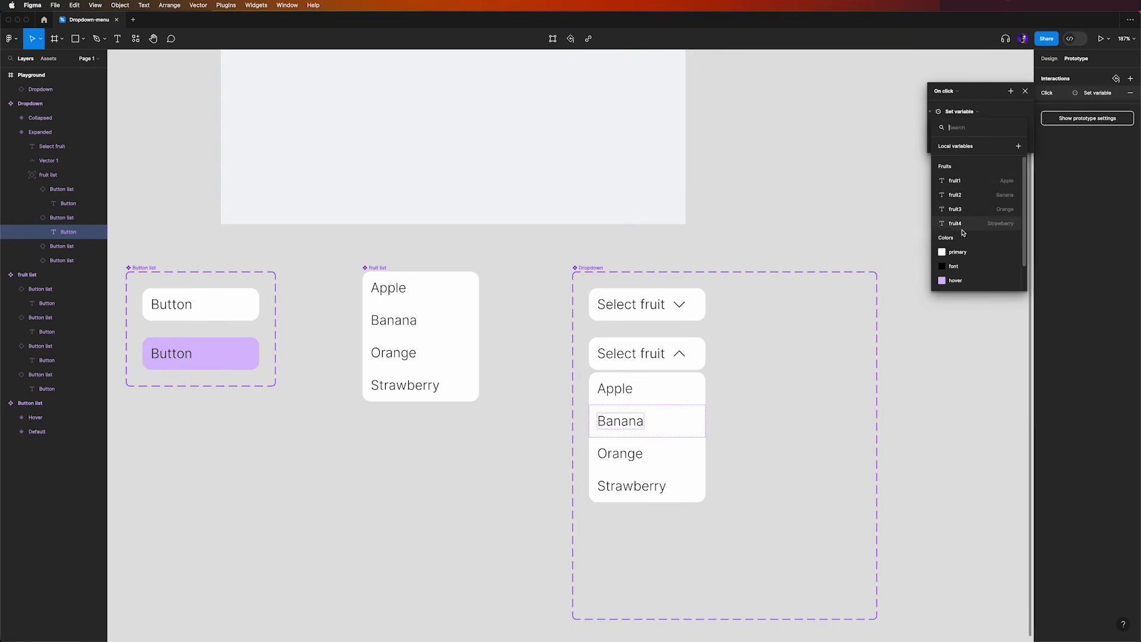
scroll(964, 233, down, 2)
click(967, 278)
click(962, 212)
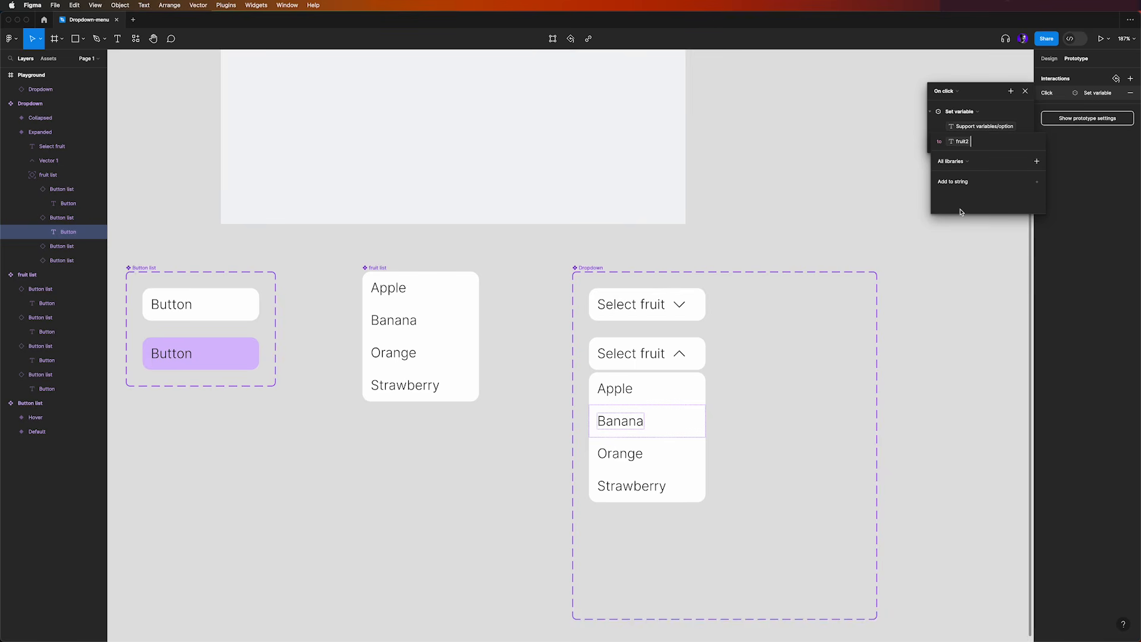
Add a Change to action to Banana's On click interaction, with Property 1 set to Collapsed
click(1010, 92)
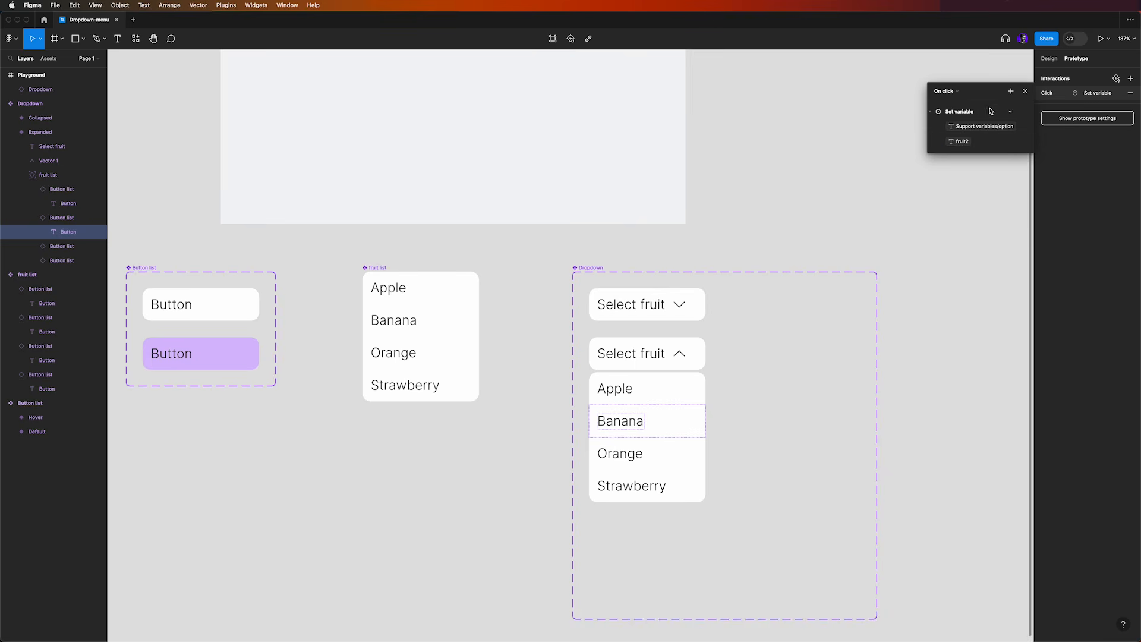
click(1011, 91)
click(1034, 126)
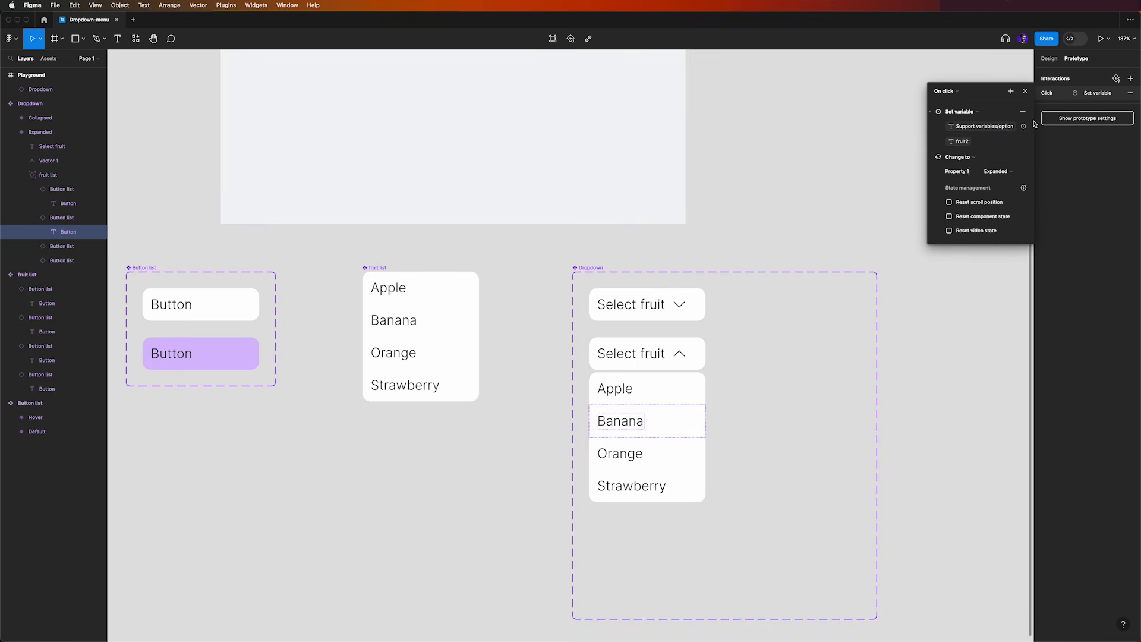
click(997, 171)
click(1005, 161)
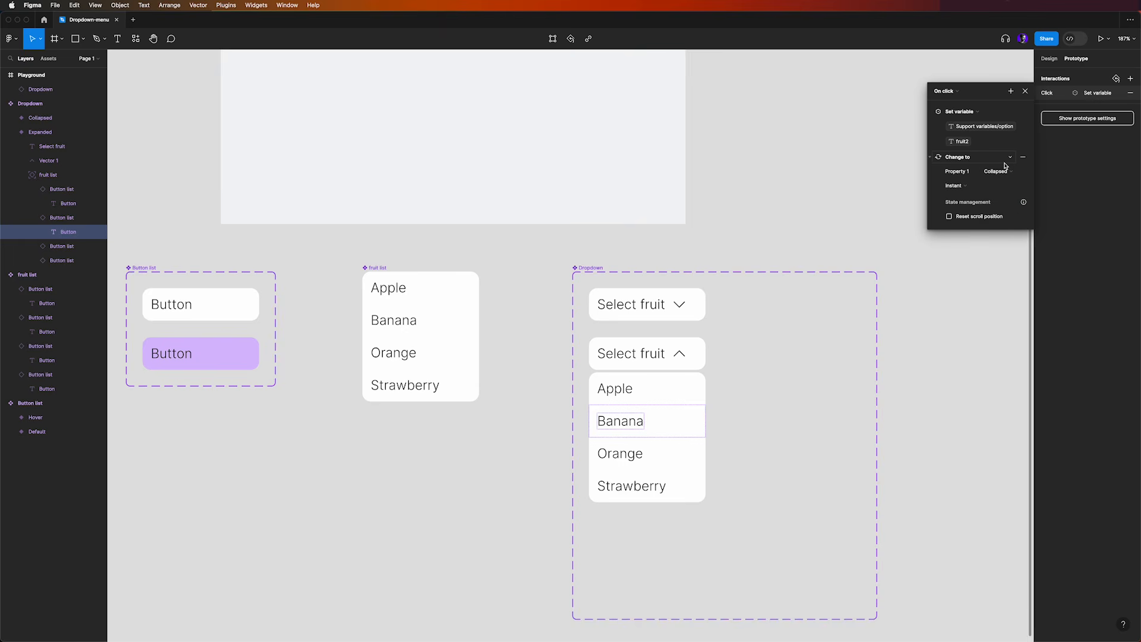
click(1025, 91)
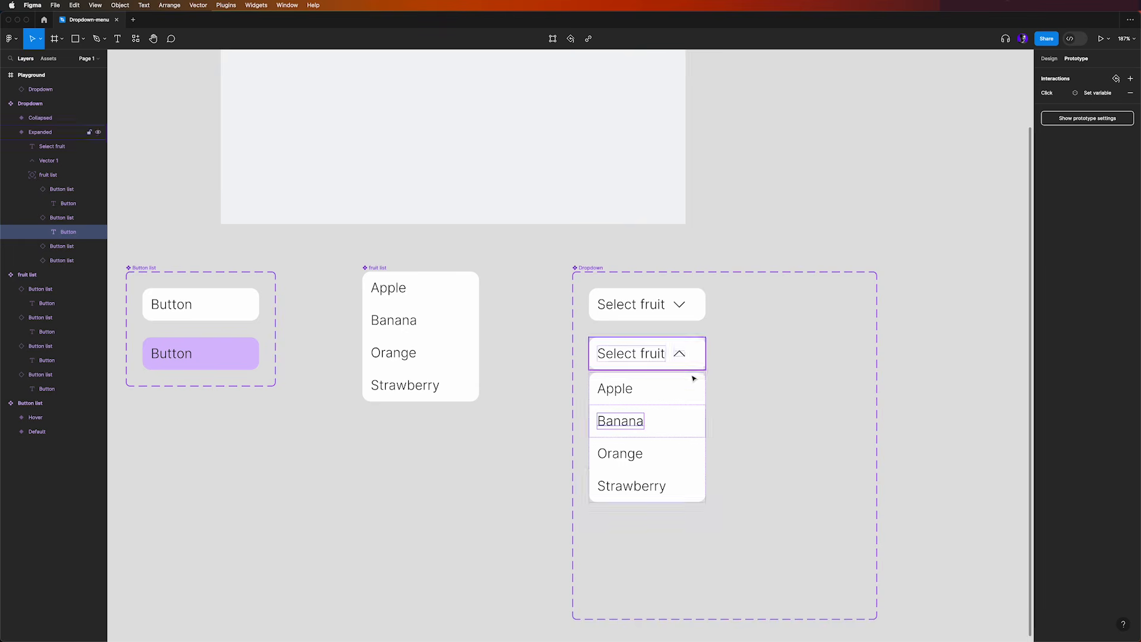
Give the Orange text in the Expanded variant an On click interaction that sets the variable Support variables/option to fruit3
click(620, 453)
click(1130, 78)
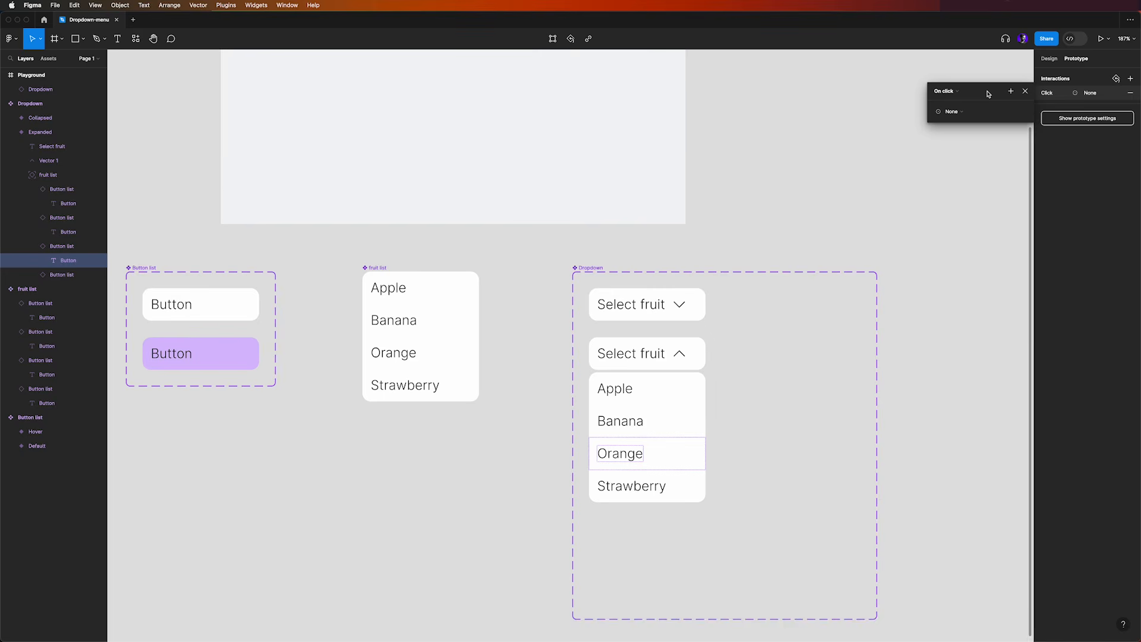
click(967, 113)
click(968, 174)
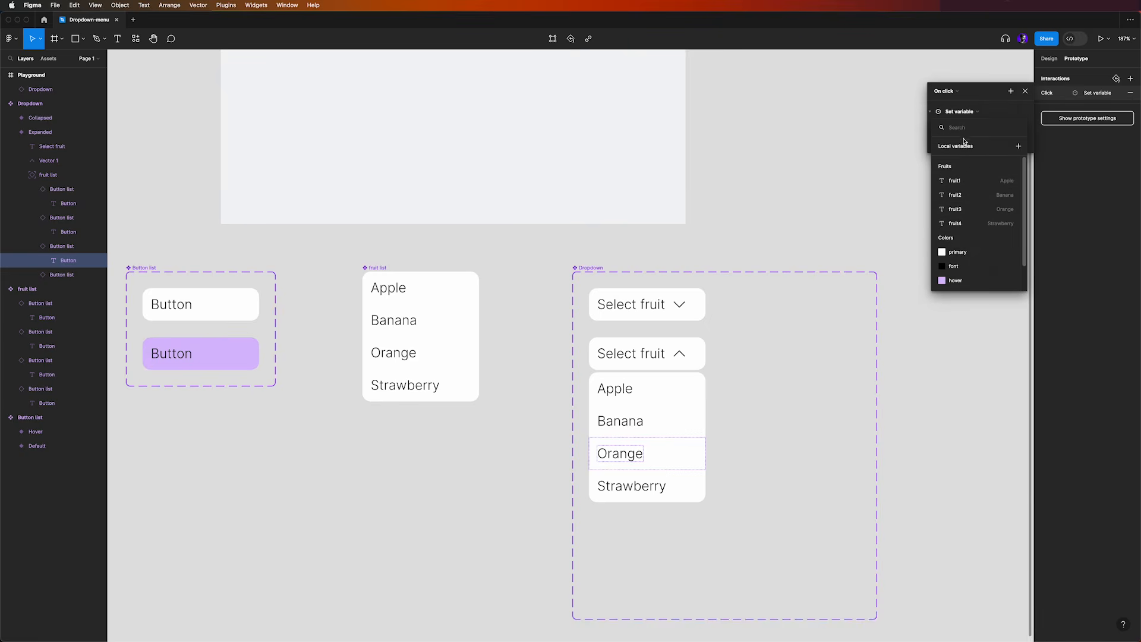
scroll(969, 229, down, 2)
click(969, 278)
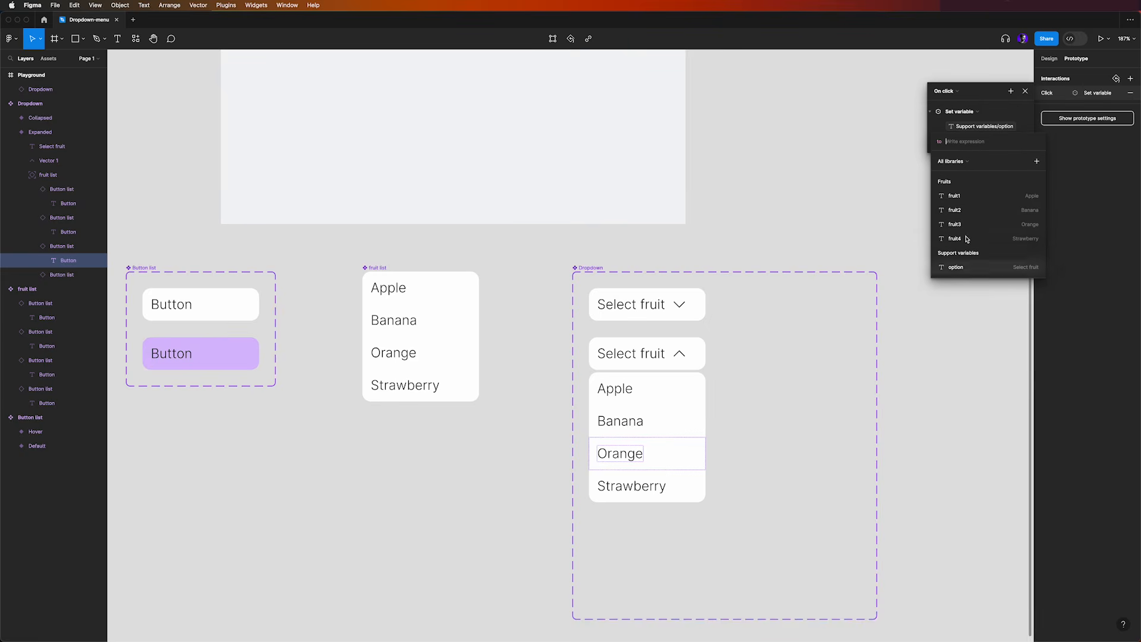
click(961, 225)
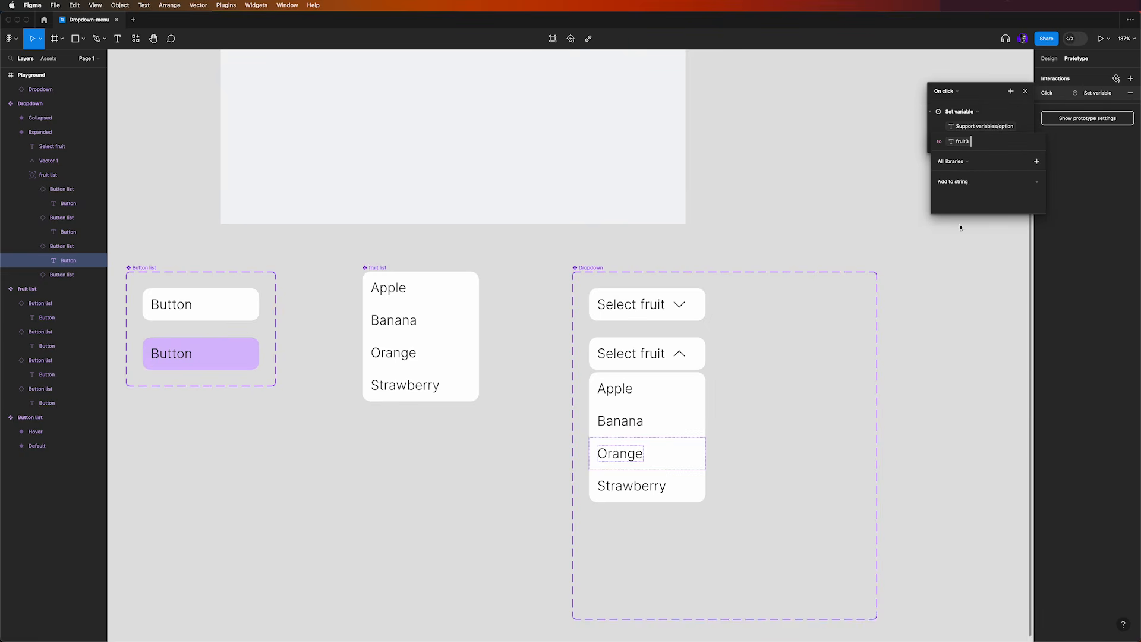
Add a Change to action to Orange's On click interaction, with Property 1 set to Collapsed
click(1014, 92)
click(1015, 92)
click(1017, 125)
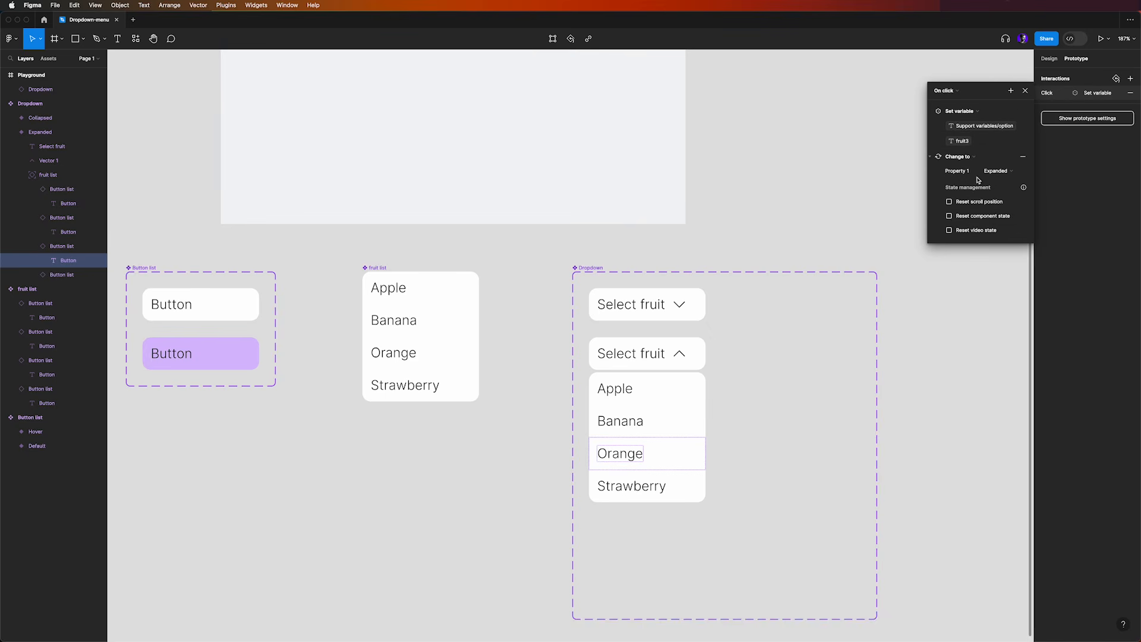
click(999, 171)
click(998, 156)
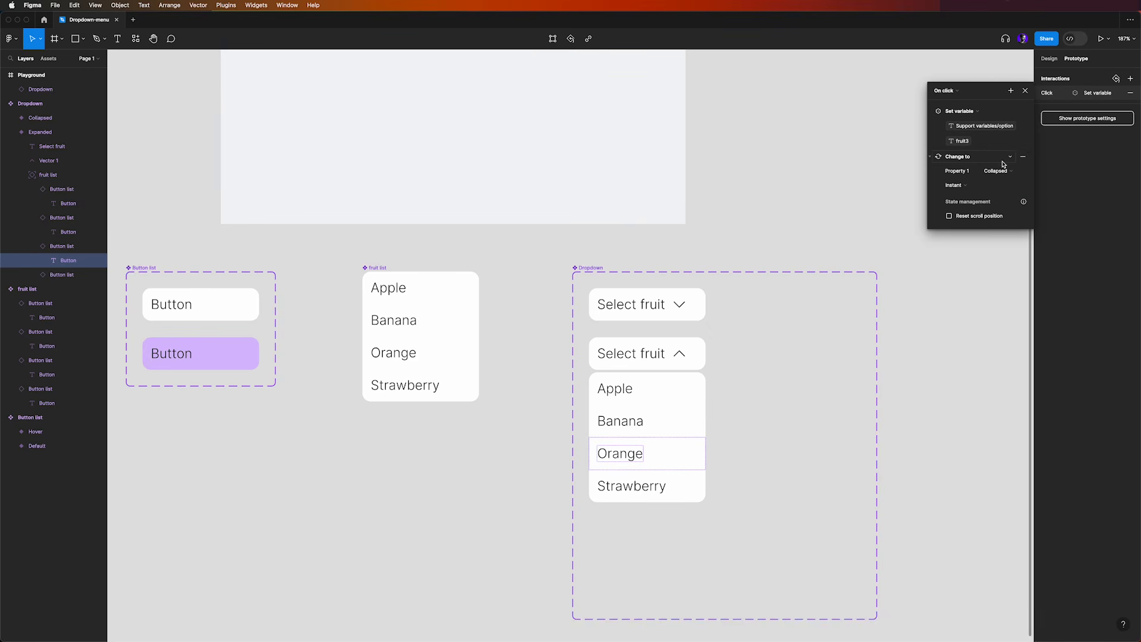
click(1025, 90)
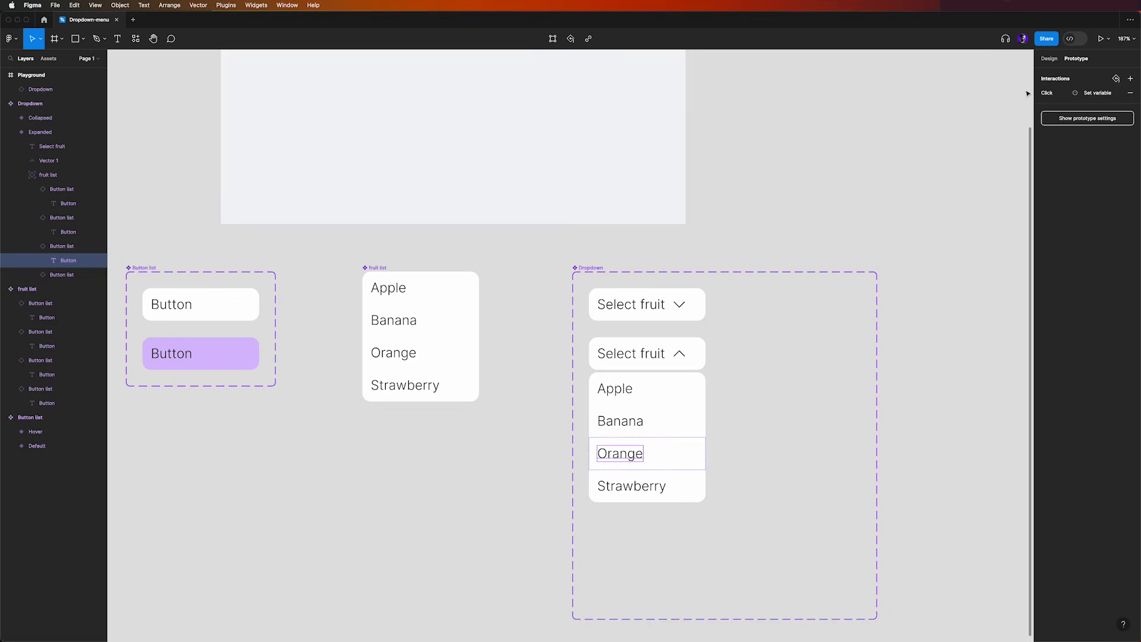
Give the Strawberry text in the Expanded variant an On click interaction that sets the variable Support variables/option to fruit4
click(632, 487)
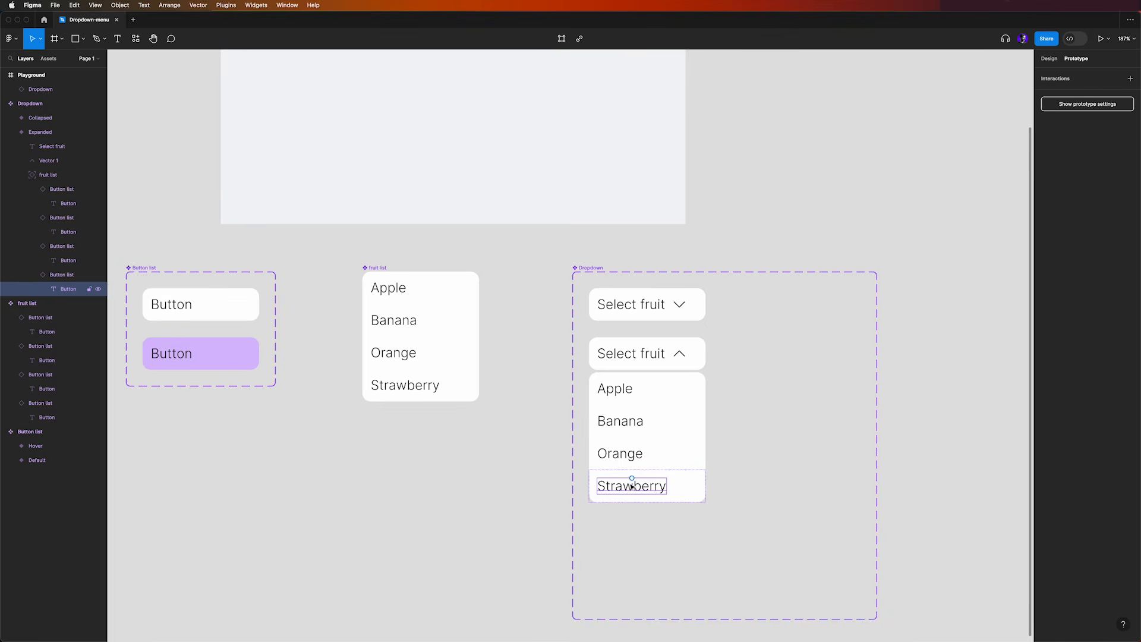
click(1130, 79)
click(955, 112)
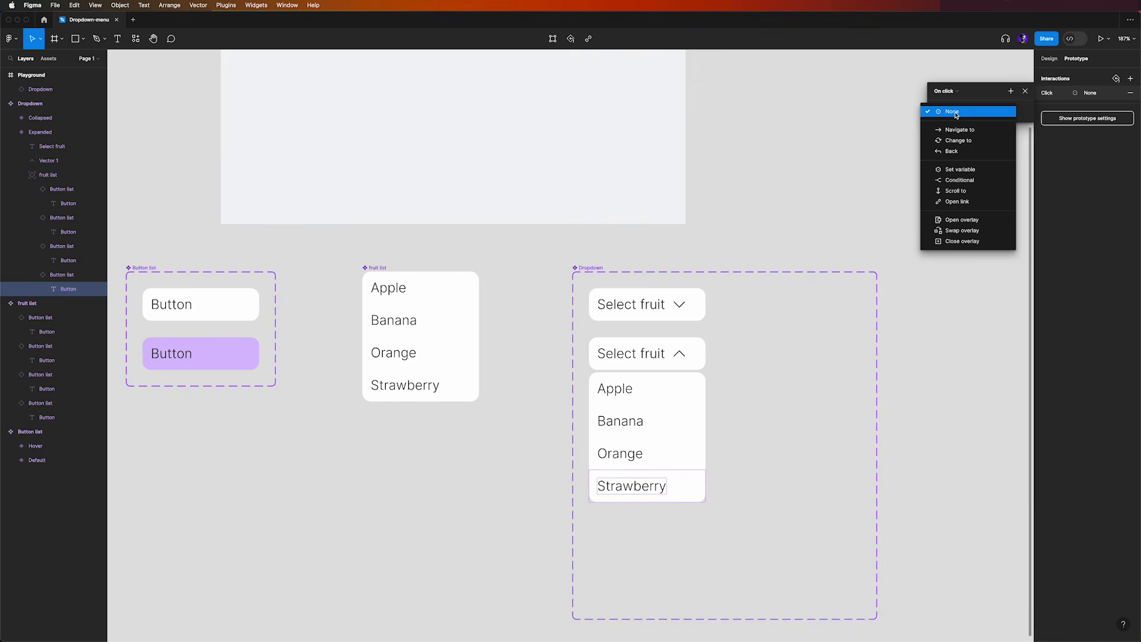
click(958, 169)
scroll(961, 209, down, 2)
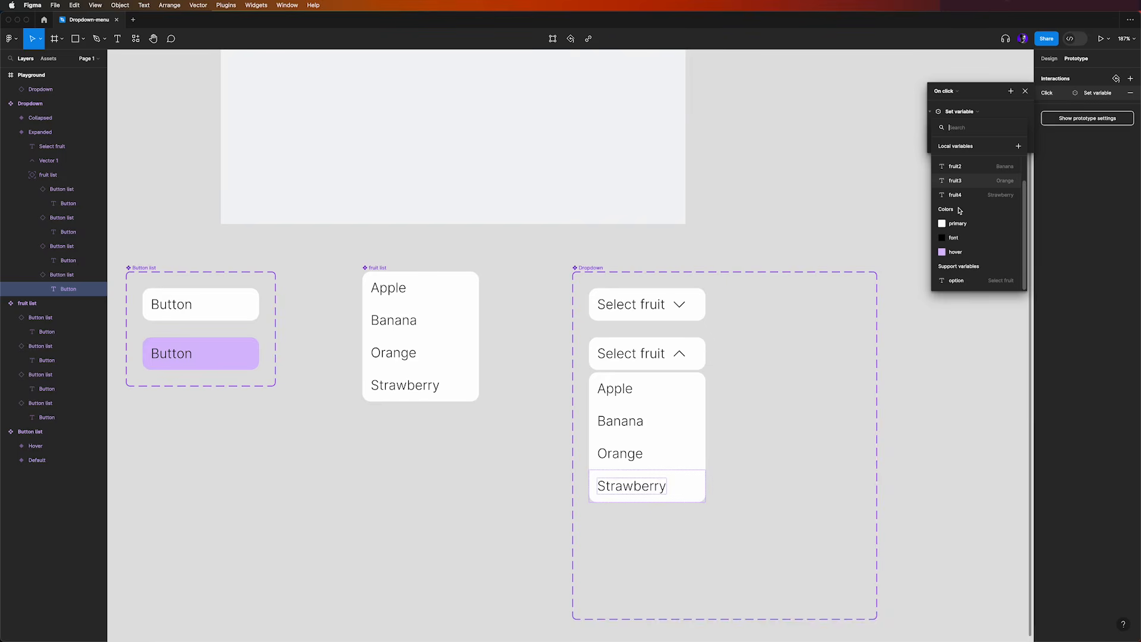
click(955, 281)
click(955, 238)
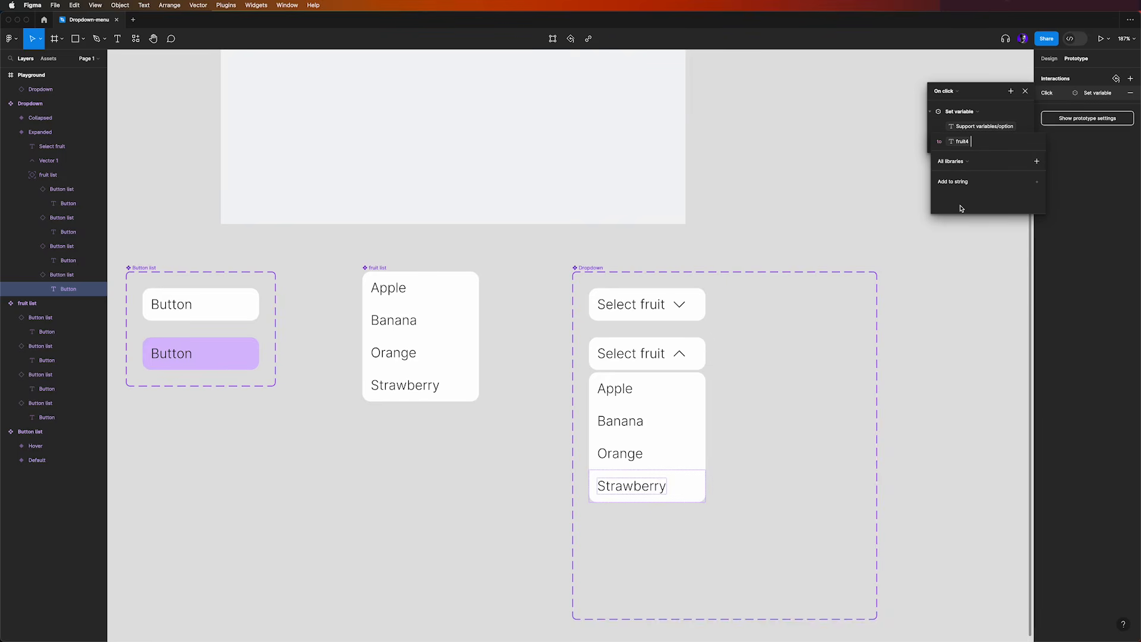
Add a Change to action to Strawberry's On click interaction, with Property 1 set to Collapsed
click(1010, 91)
click(1010, 92)
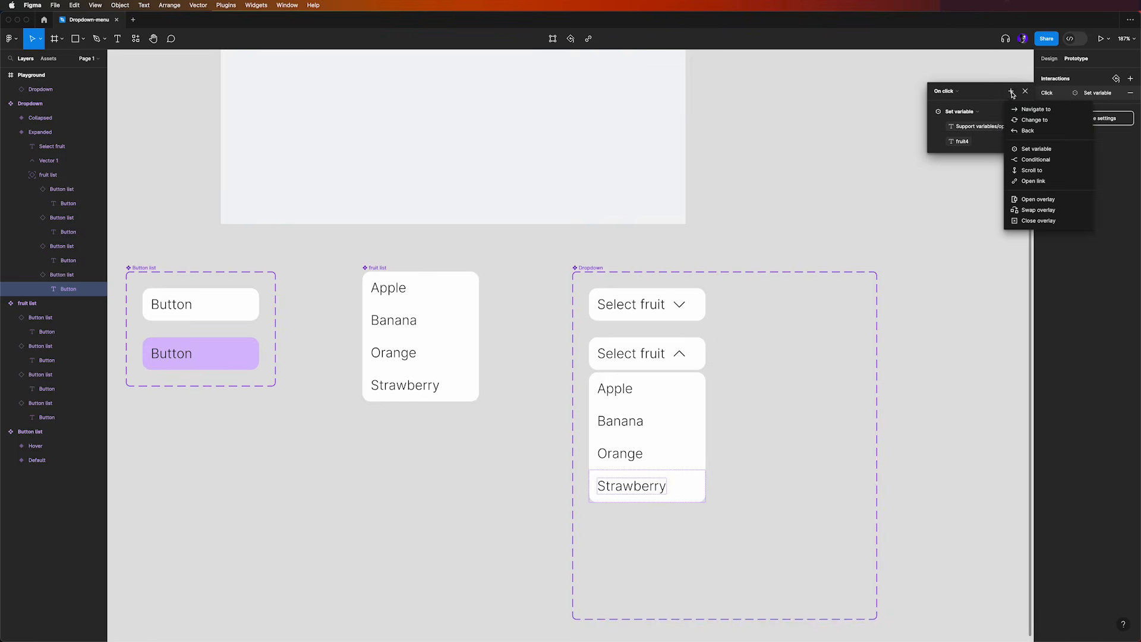
click(1025, 126)
click(997, 172)
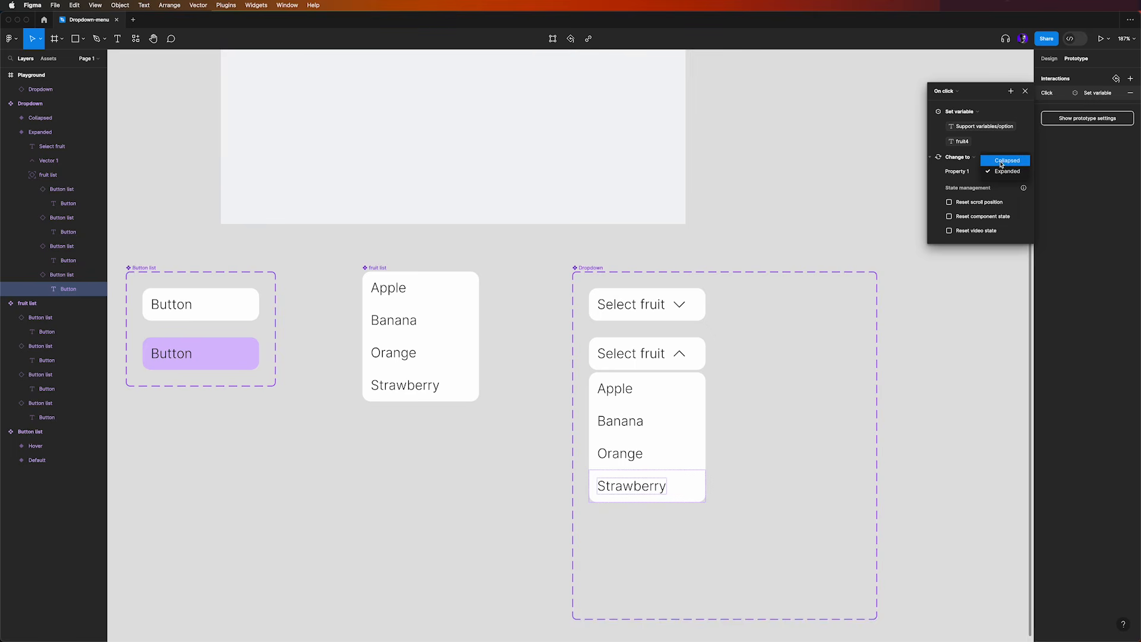
click(1002, 161)
click(937, 337)
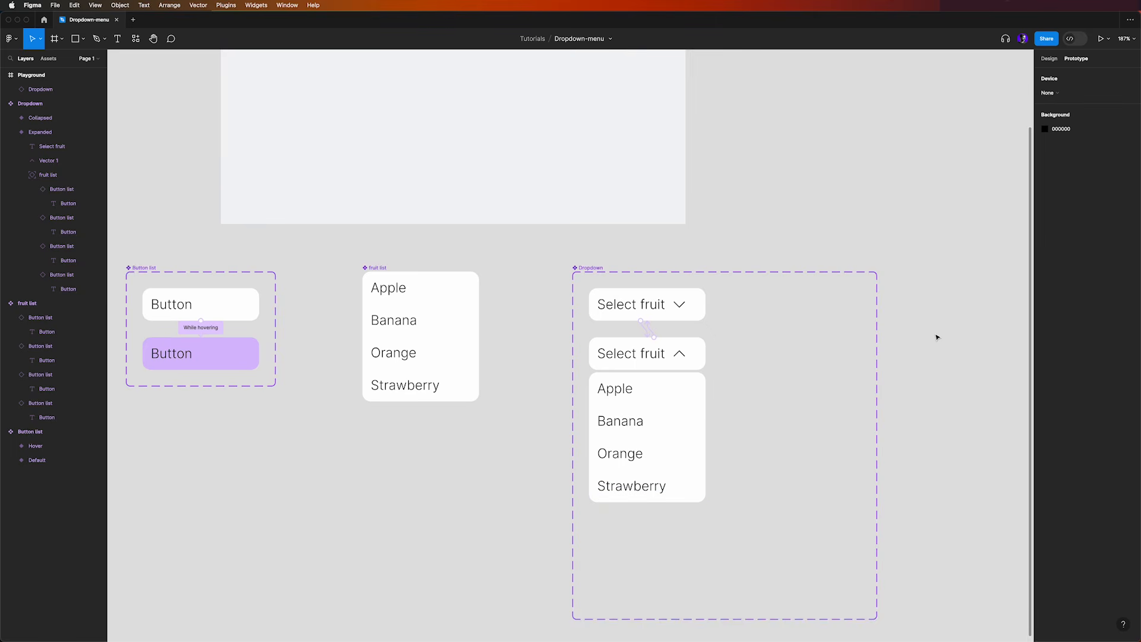
Preview the prototype, test the dropdown by selecting Apple, Banana, Orange and Strawberry in turn, and close the preview
scroll(540, 326, down, 2)
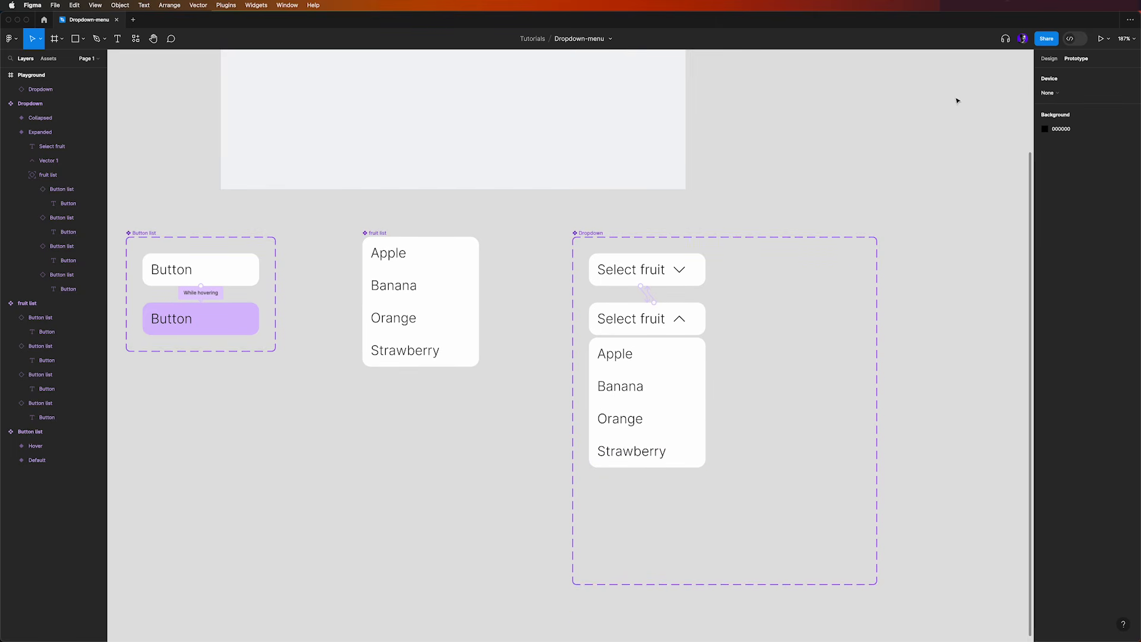
click(1100, 39)
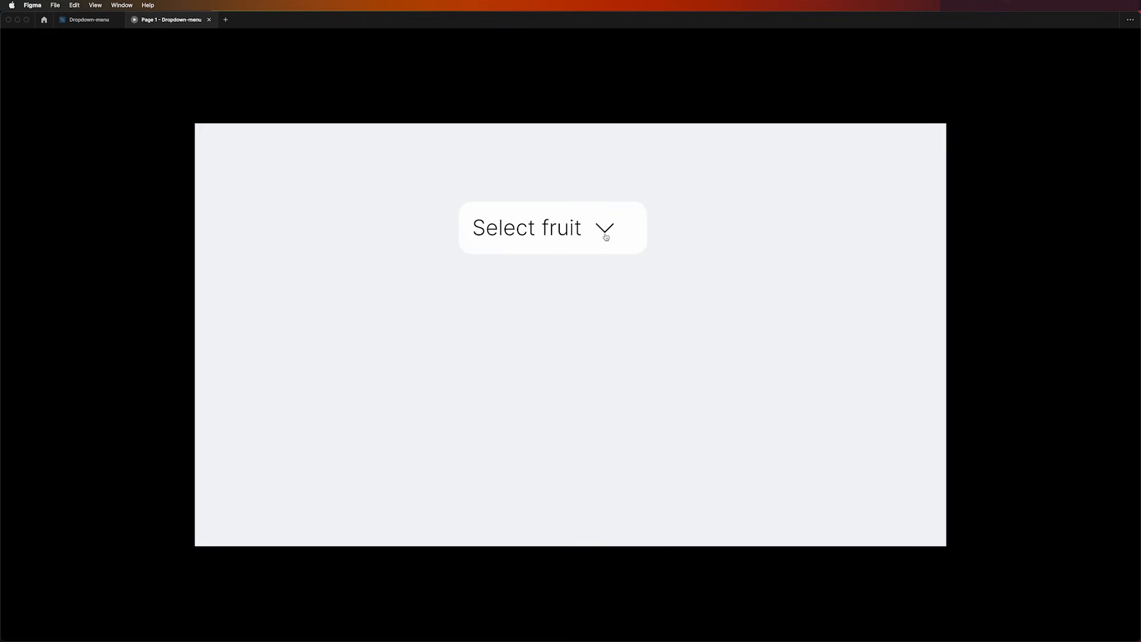
click(608, 231)
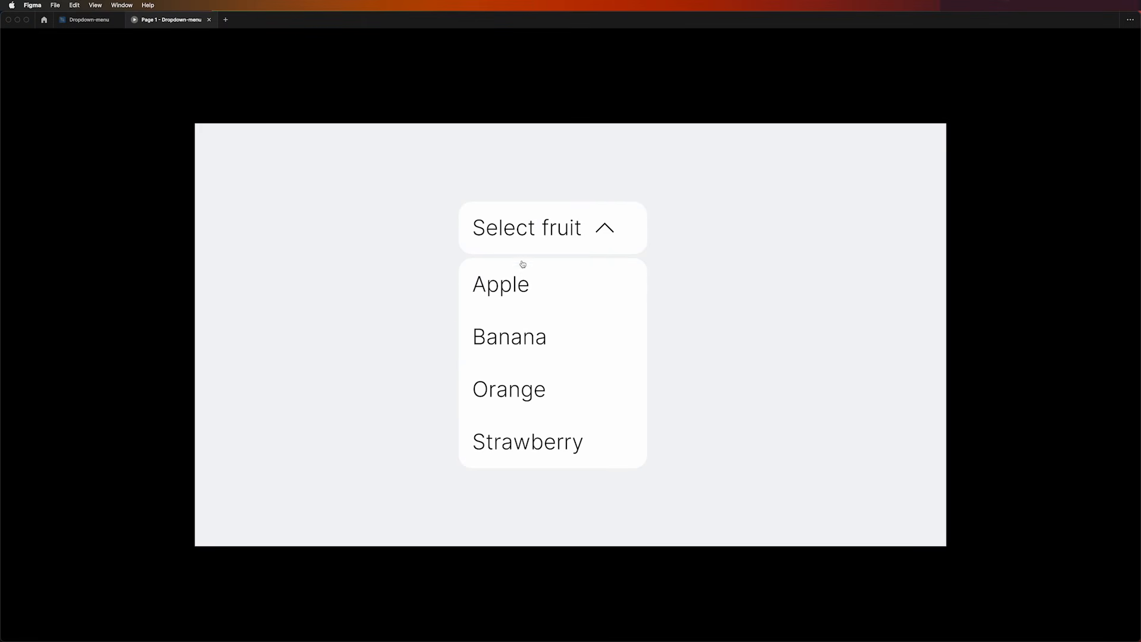
click(493, 288)
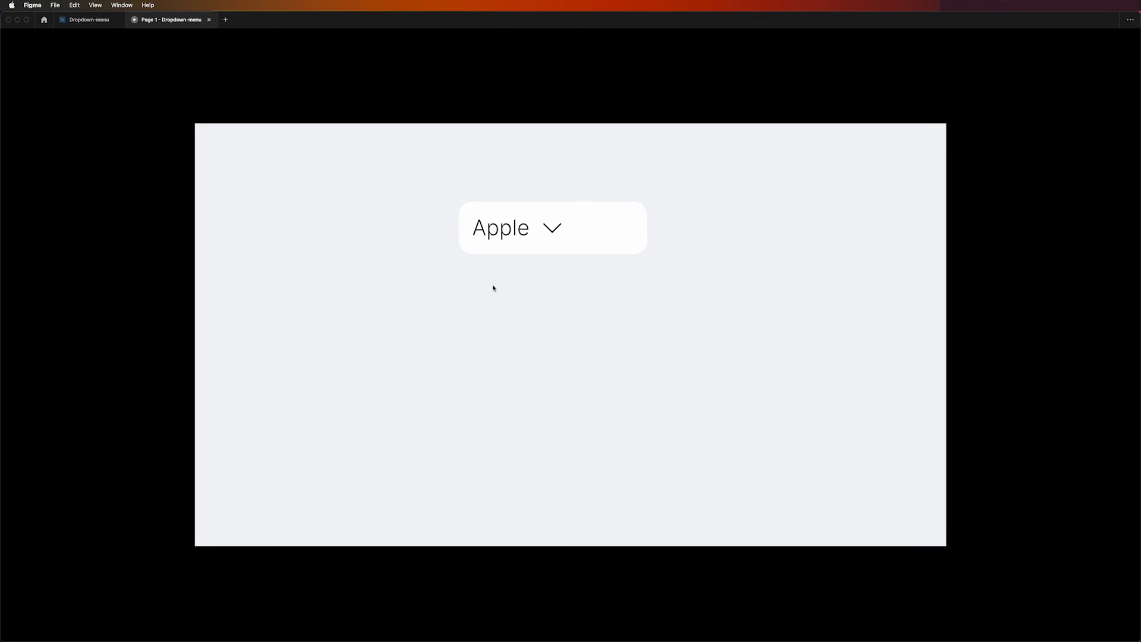
click(502, 231)
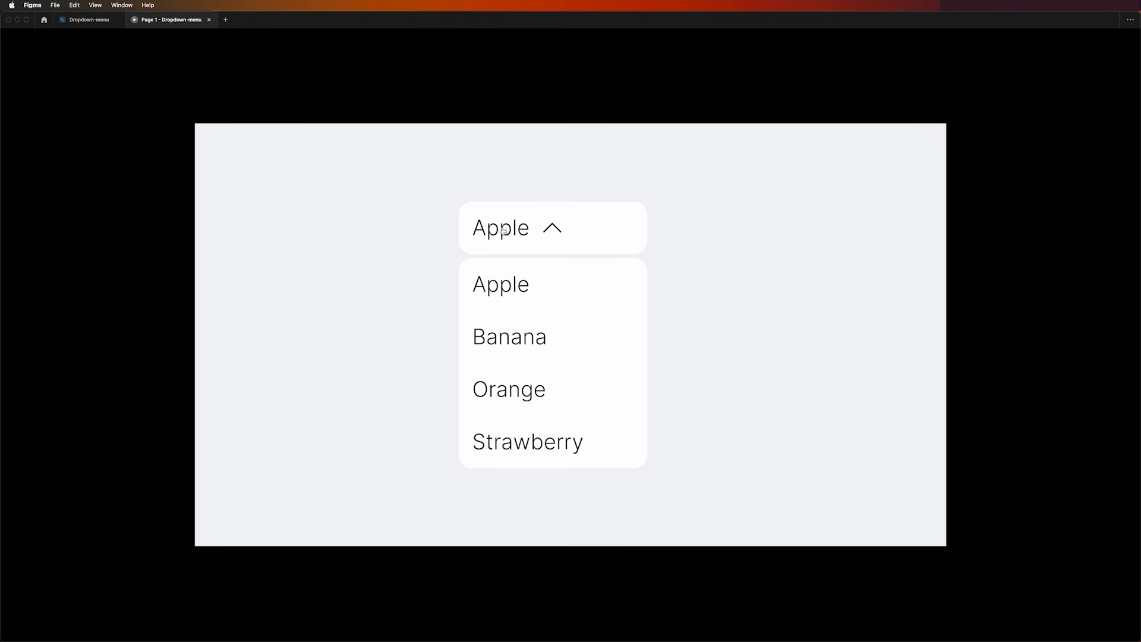
click(502, 343)
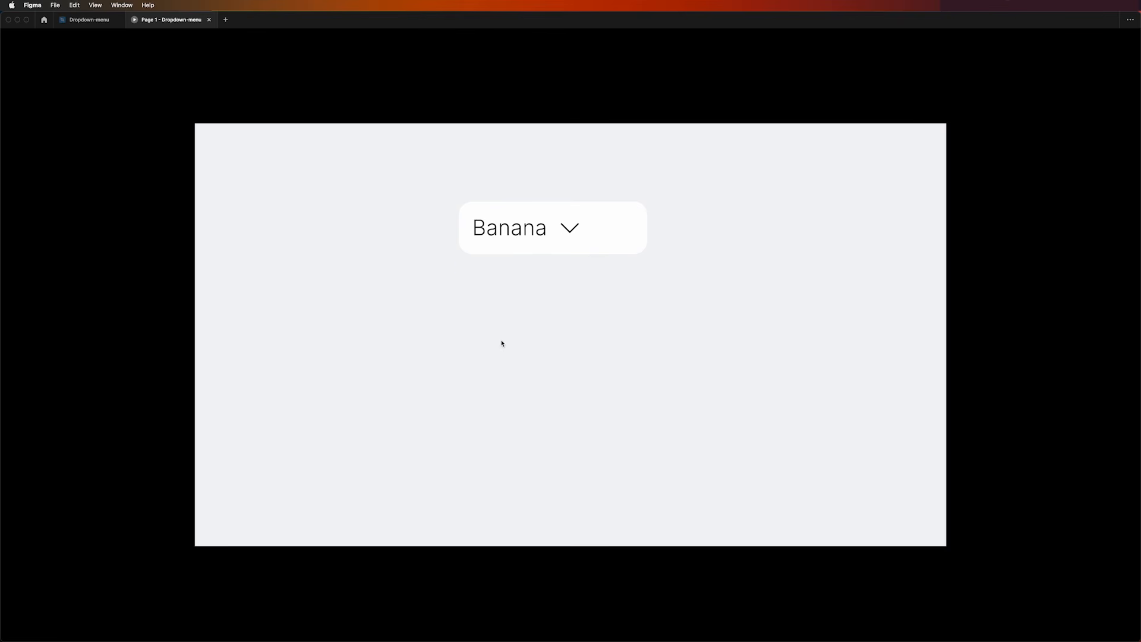
click(505, 242)
click(511, 387)
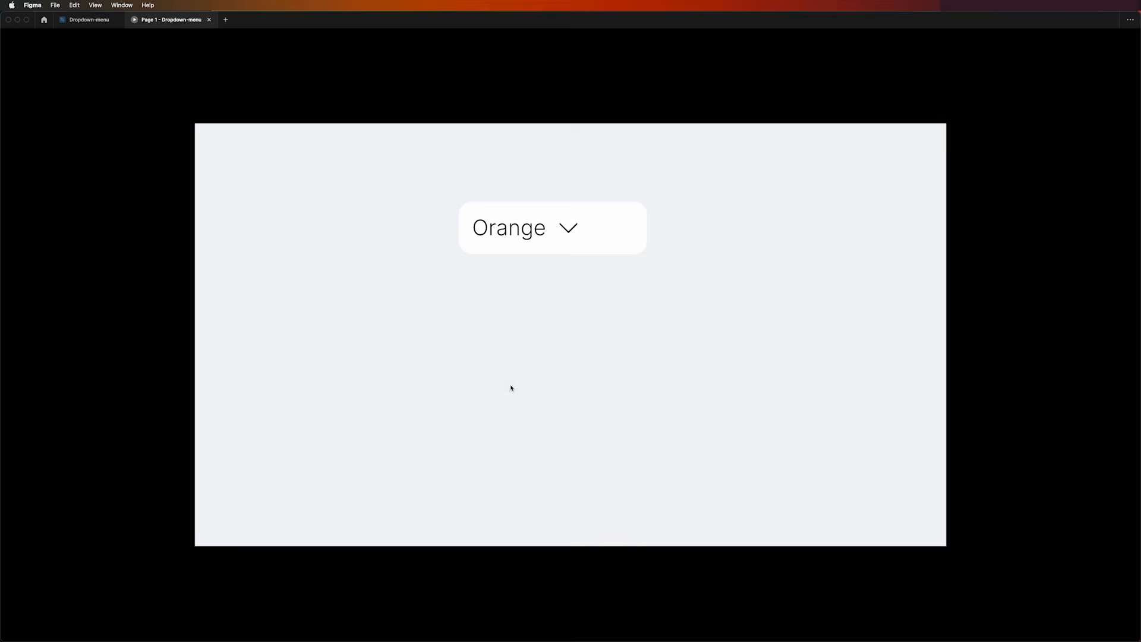
click(514, 231)
click(528, 447)
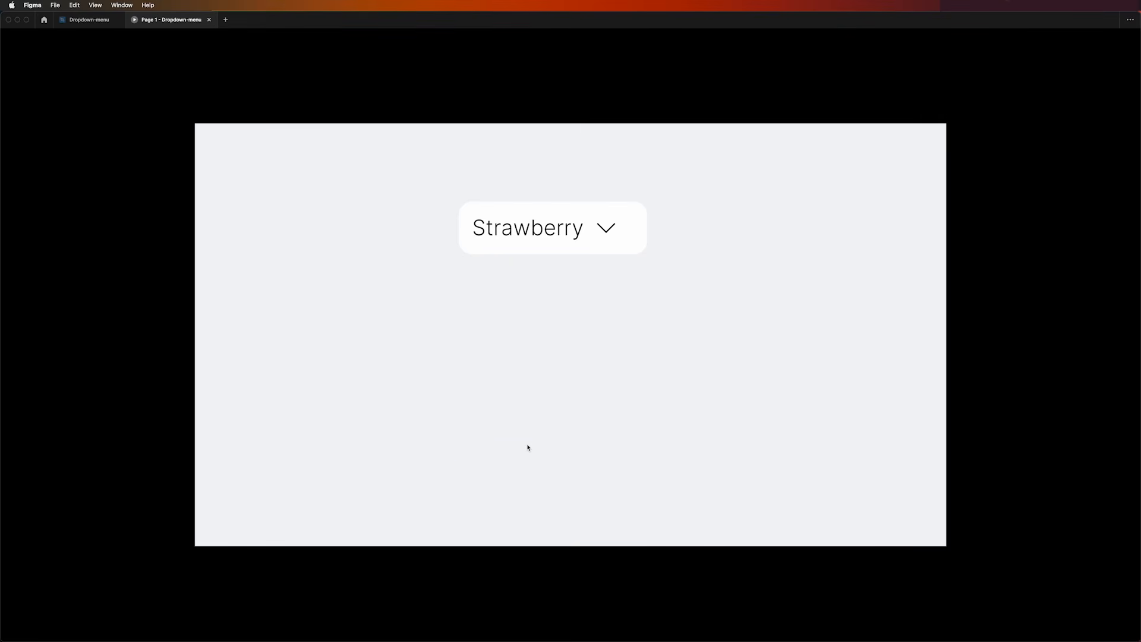
key(super+w)
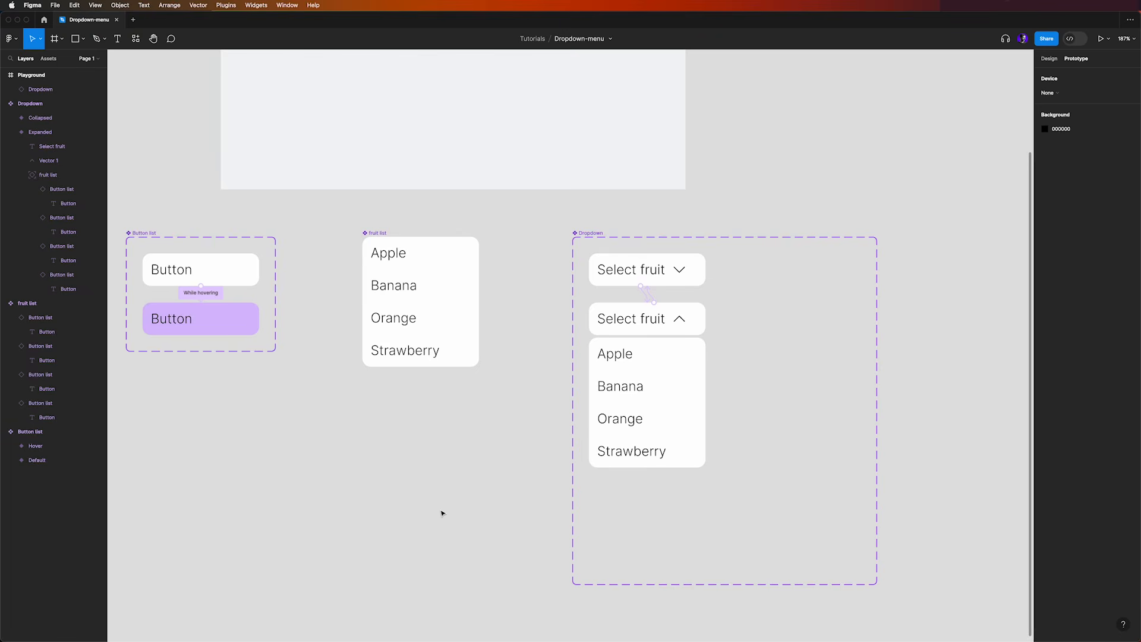
Add a drop shadow to the Collapsed variant of Dropdown, coloured with the light purple document colour DABCFF
drag(476, 428, 497, 421)
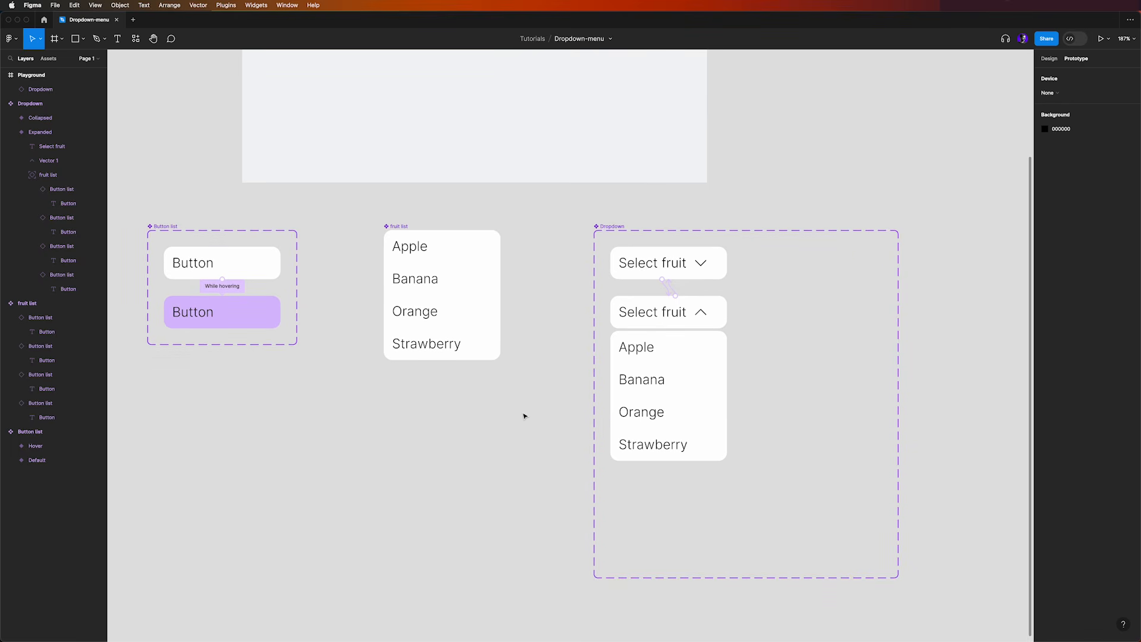
click(718, 256)
click(1050, 59)
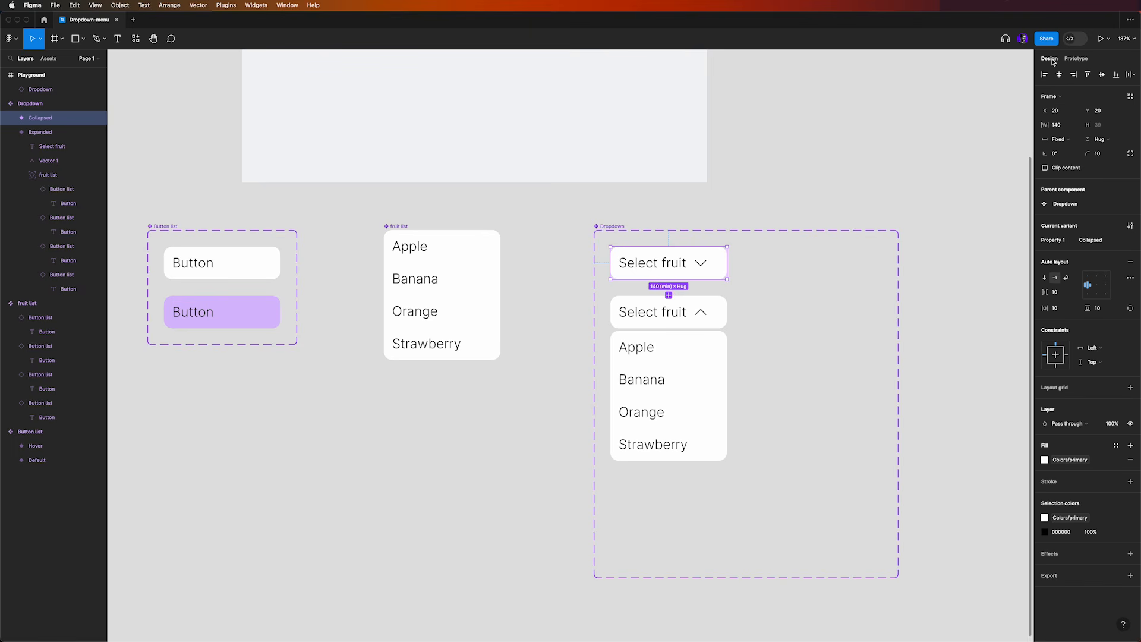
click(1064, 556)
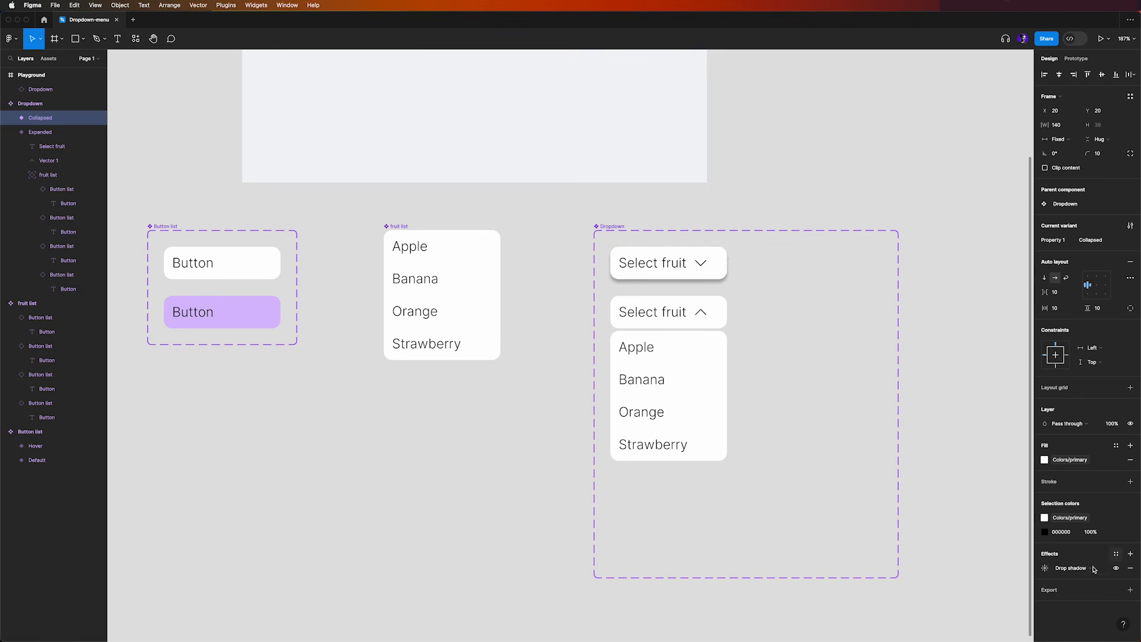
click(1045, 569)
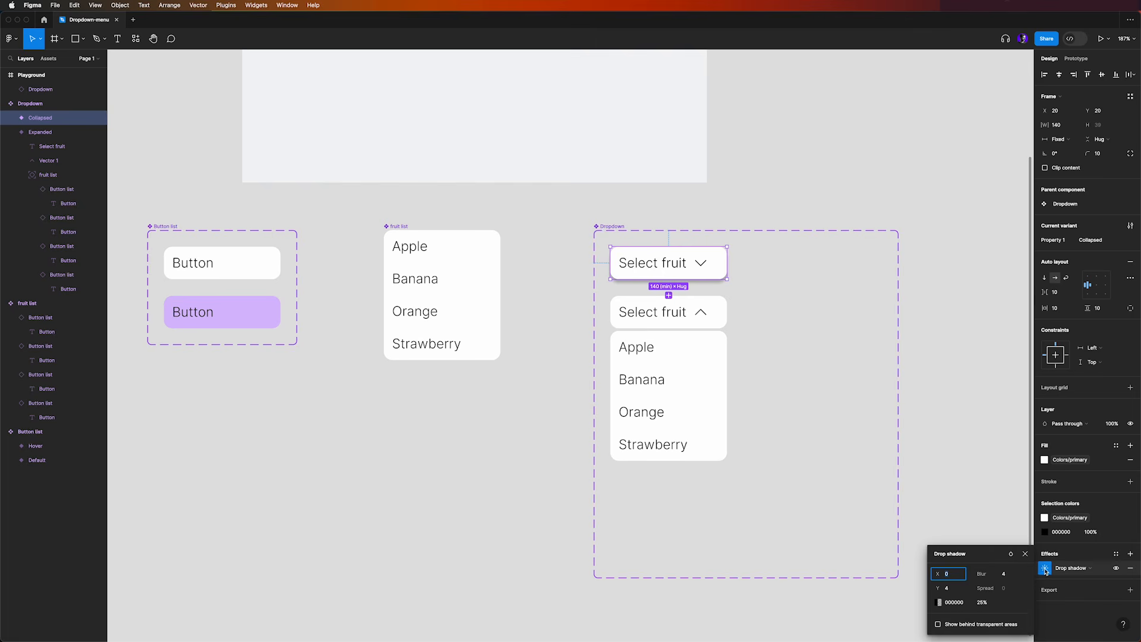
click(939, 602)
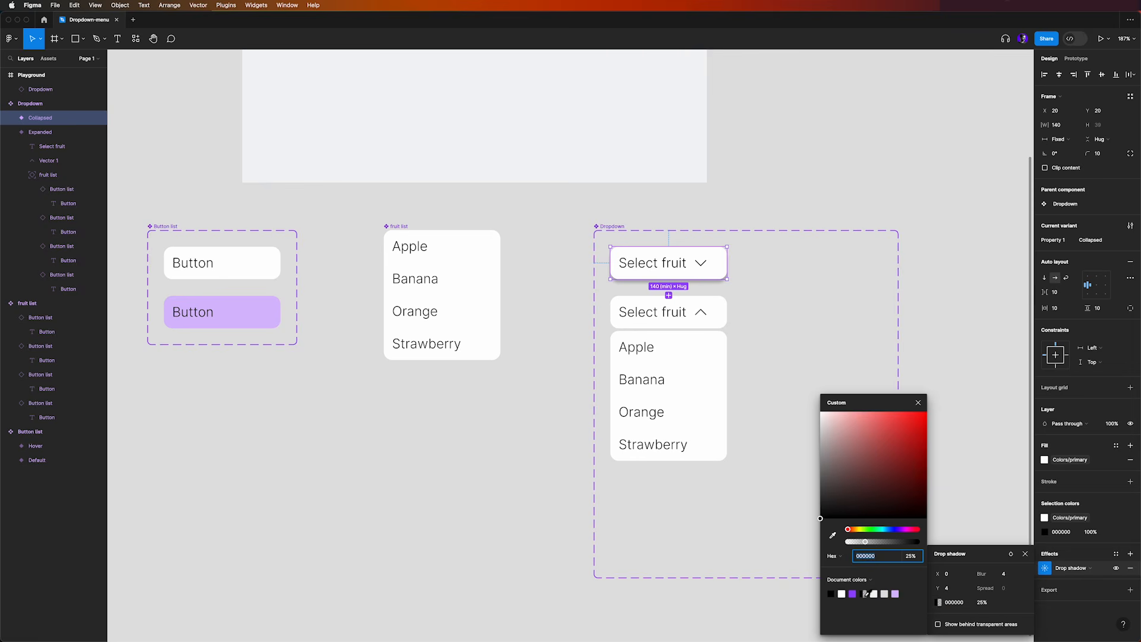
click(895, 594)
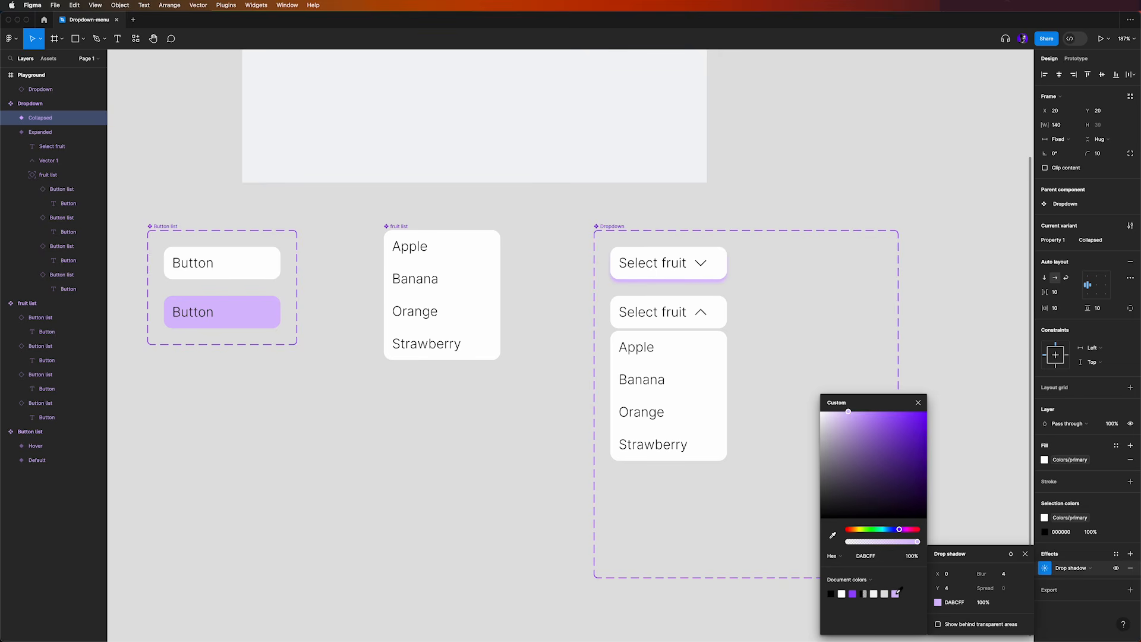
Set the drop shadow's X offset, Y offset and blur to 20 each
click(938, 573)
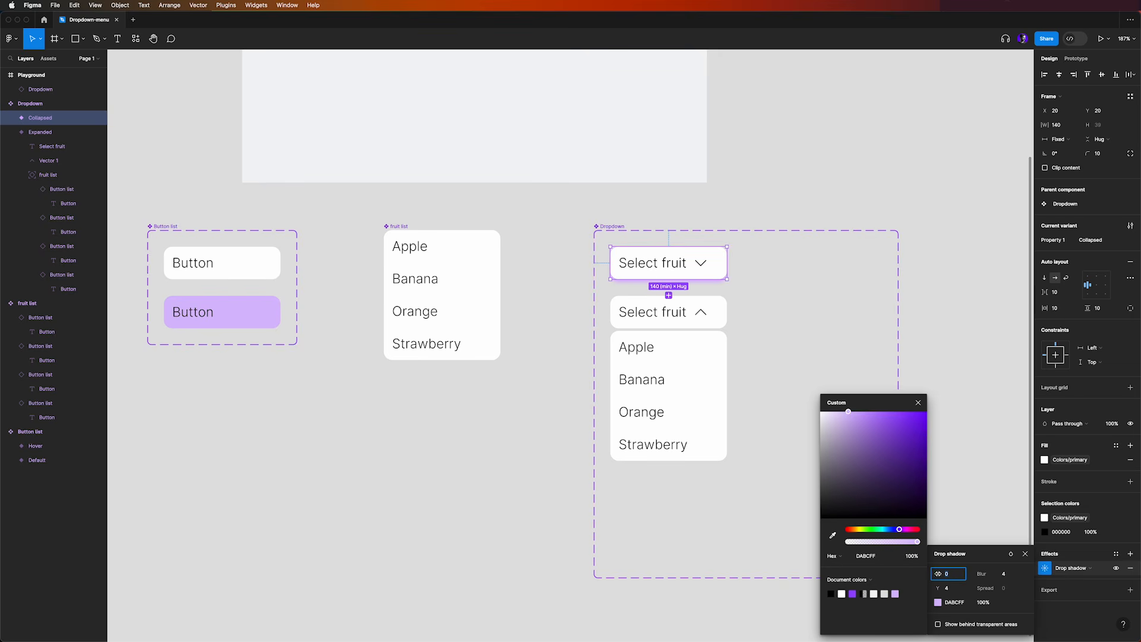
text(20)
key(Tab)
text(20)
key(Tab)
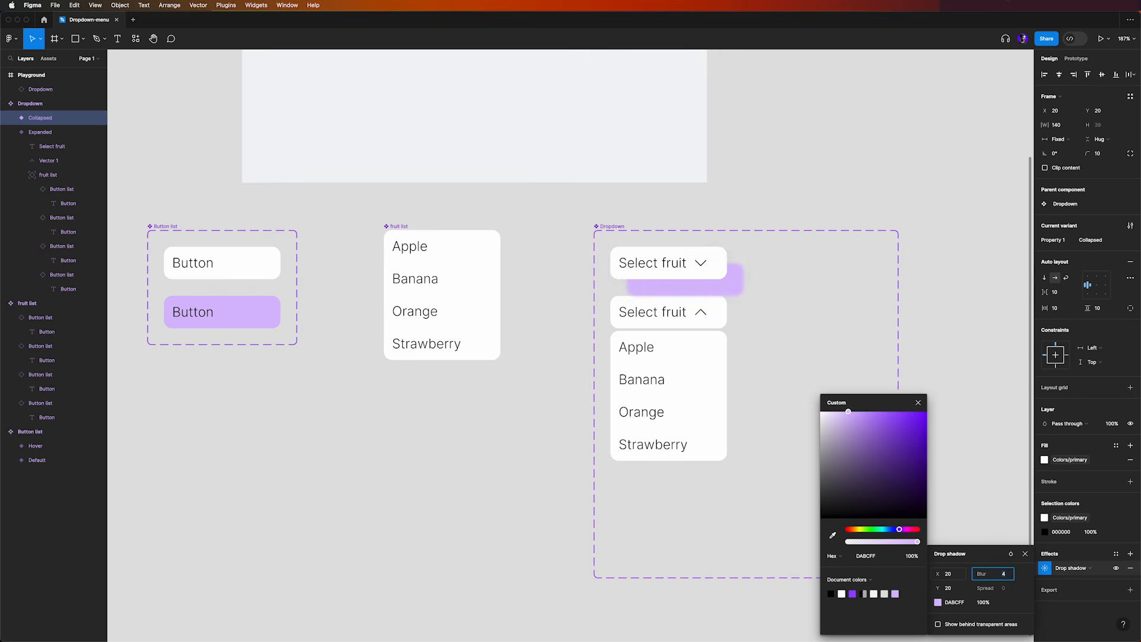
text(20)
key(Tab)
Set the drop shadow's X and Y offsets to 5 and its colour opacity to 20%
click(941, 573)
text(5)
key(Tab)
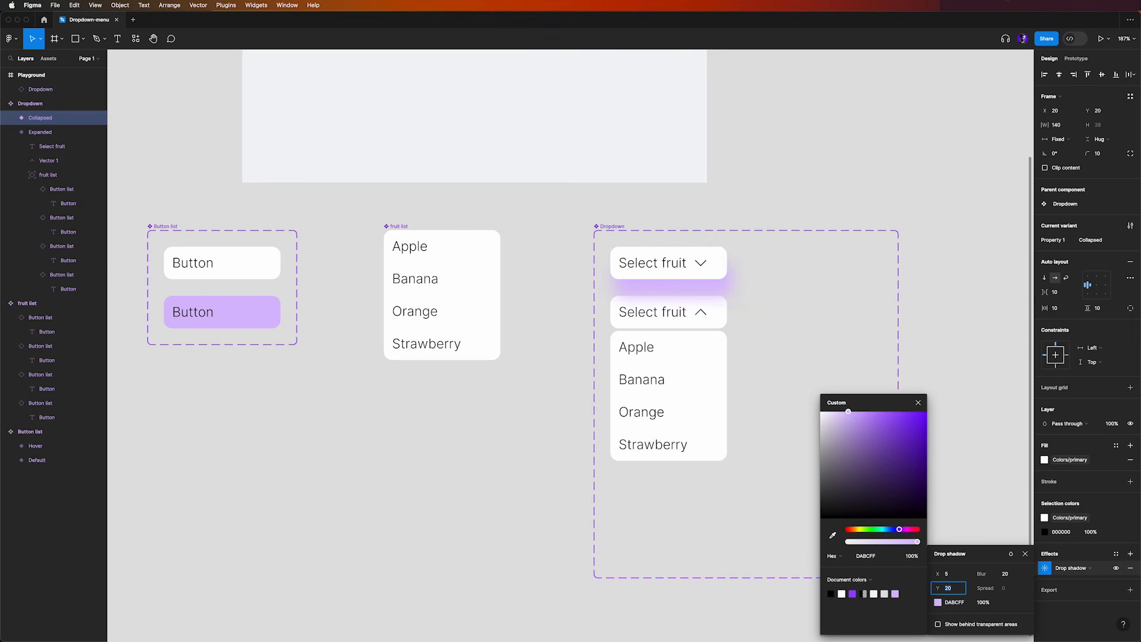
text(5)
key(Tab)
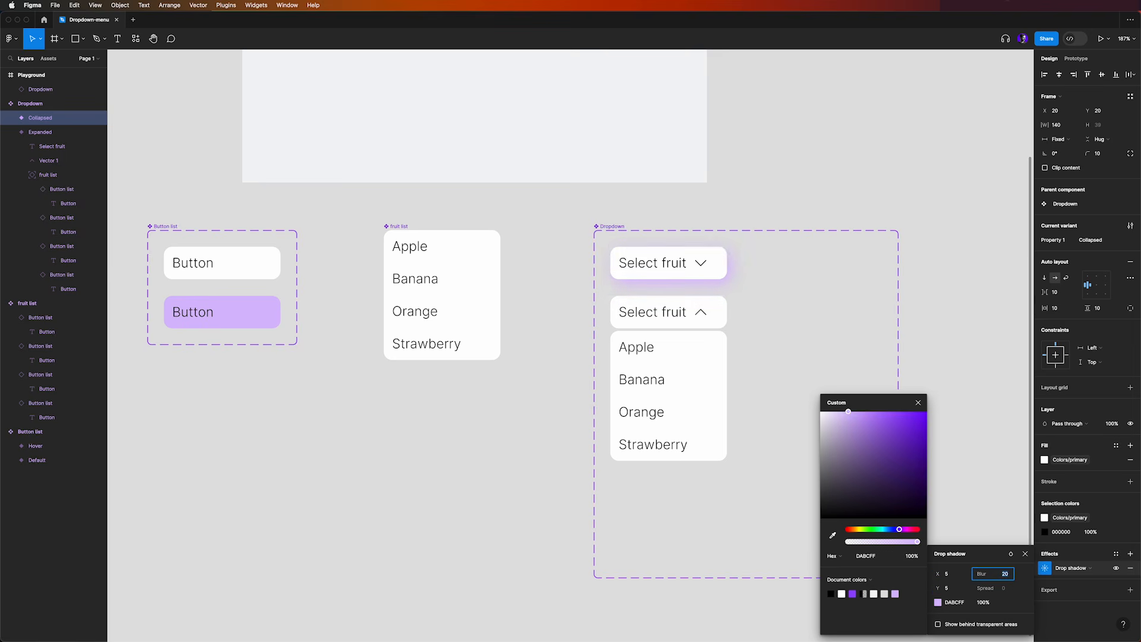
click(981, 603)
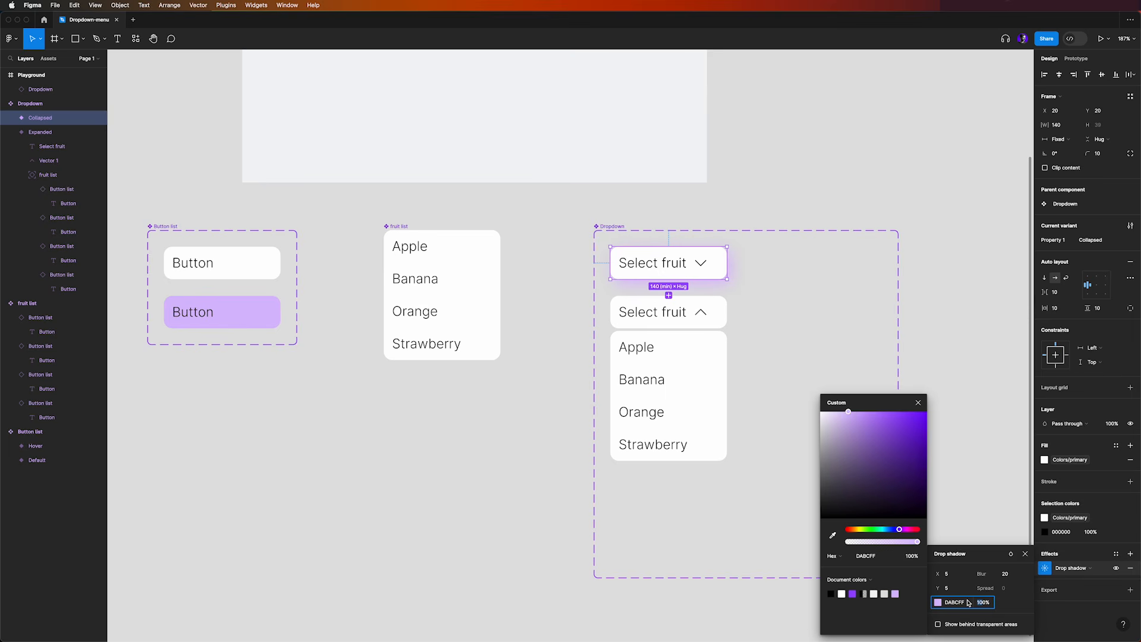
text(20)
key(Return)
Copy the Collapsed variant's drop shadow effect onto the Expanded variant and its nested fruit list
click(1071, 573)
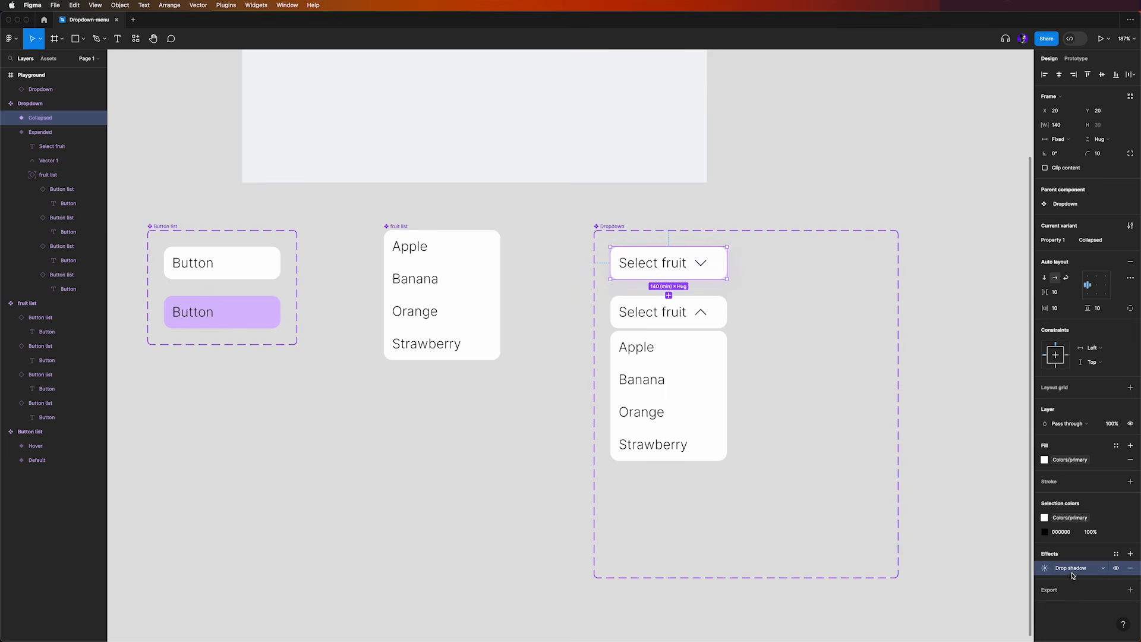
click(720, 309)
key(ctrl+v)
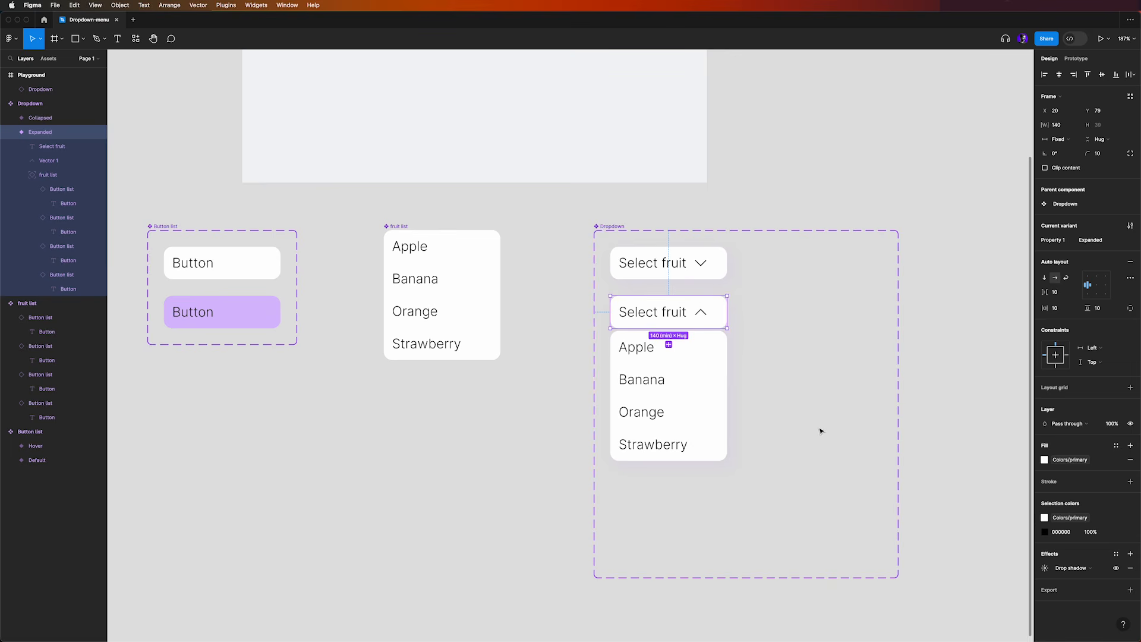
click(724, 358)
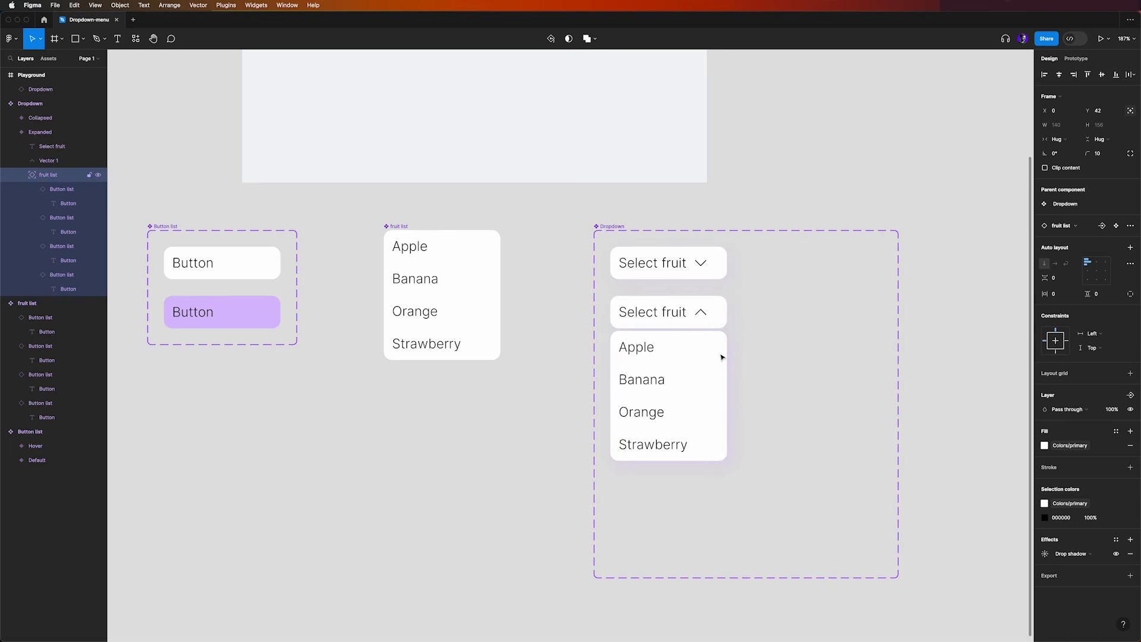
click(457, 479)
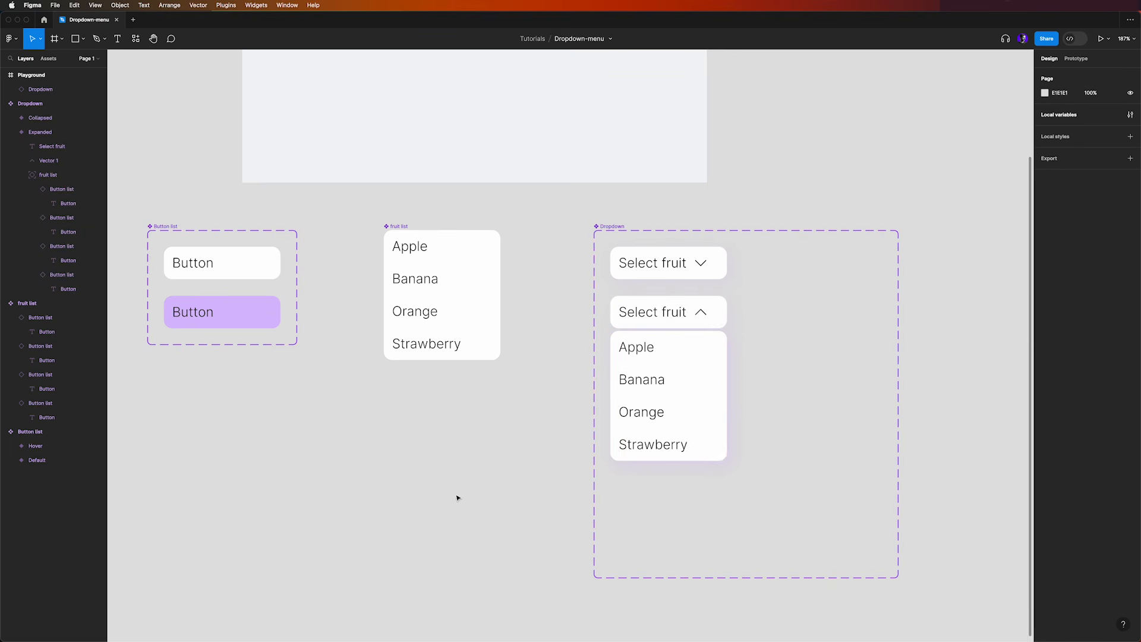
Preview the Playground frame and select Banana, Orange and Strawberry in turn to check the shadowed dropdown
scroll(457, 503, up, 5)
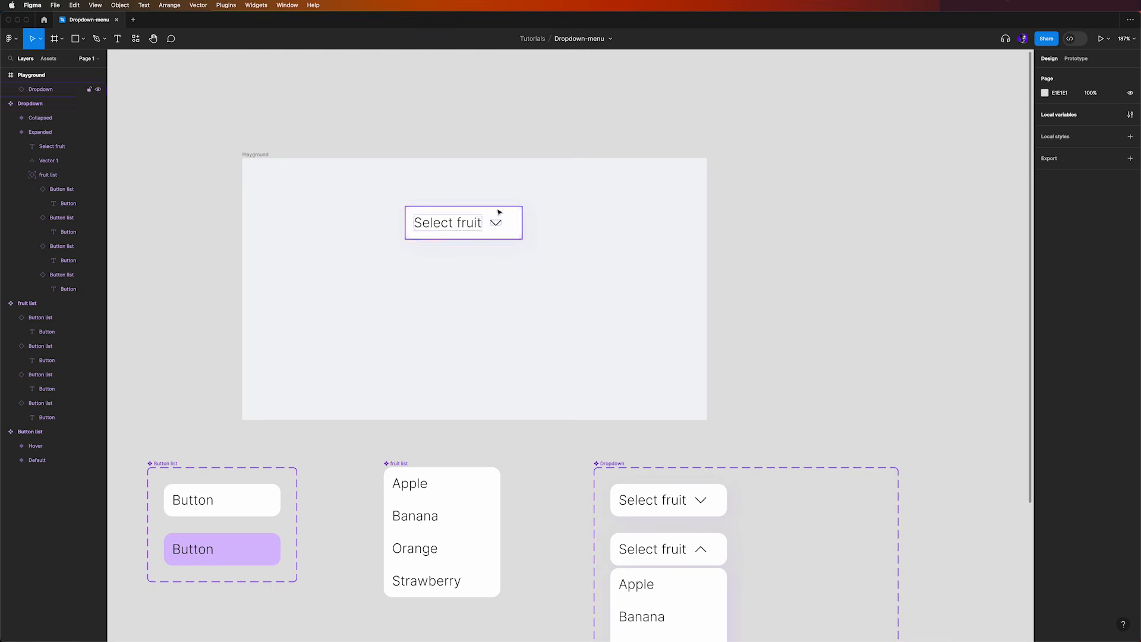
click(1101, 39)
click(552, 232)
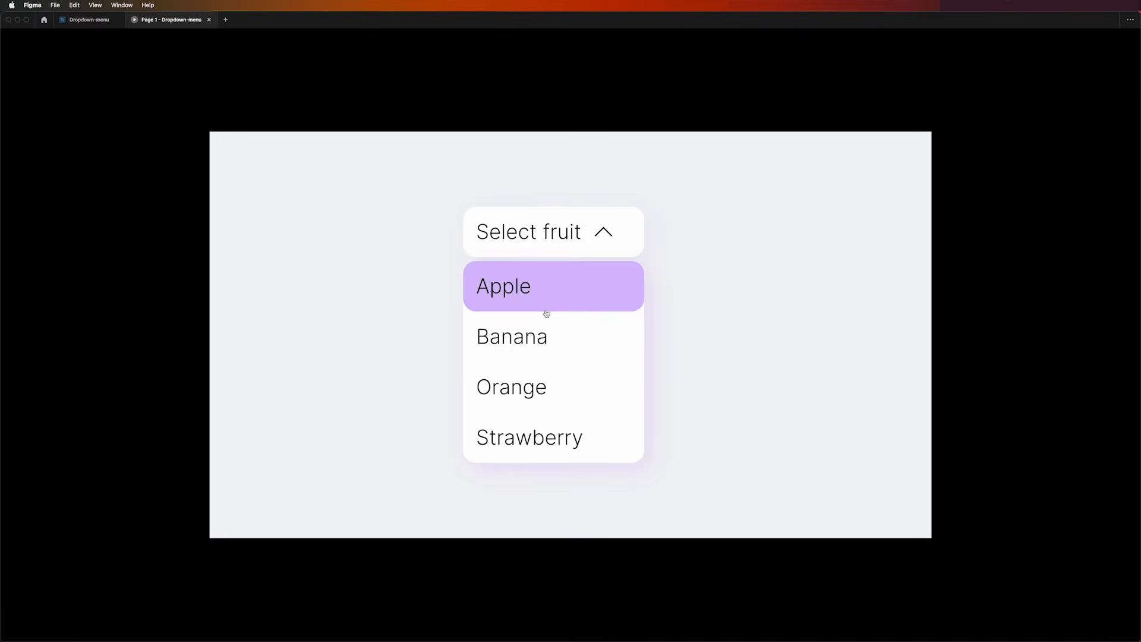
click(497, 294)
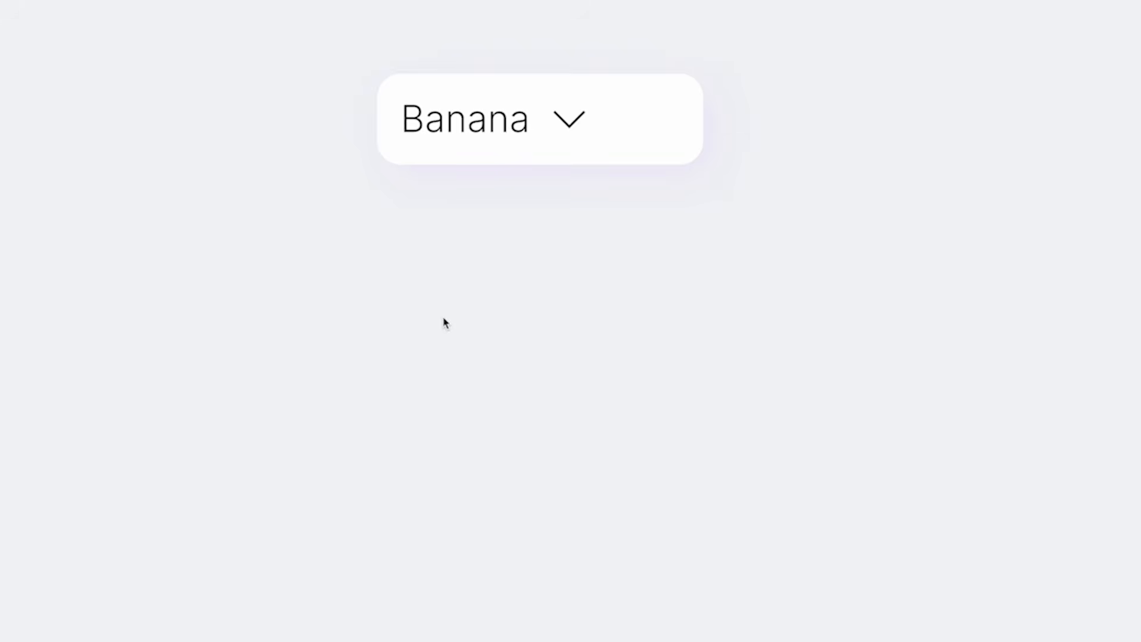
click(494, 243)
click(465, 392)
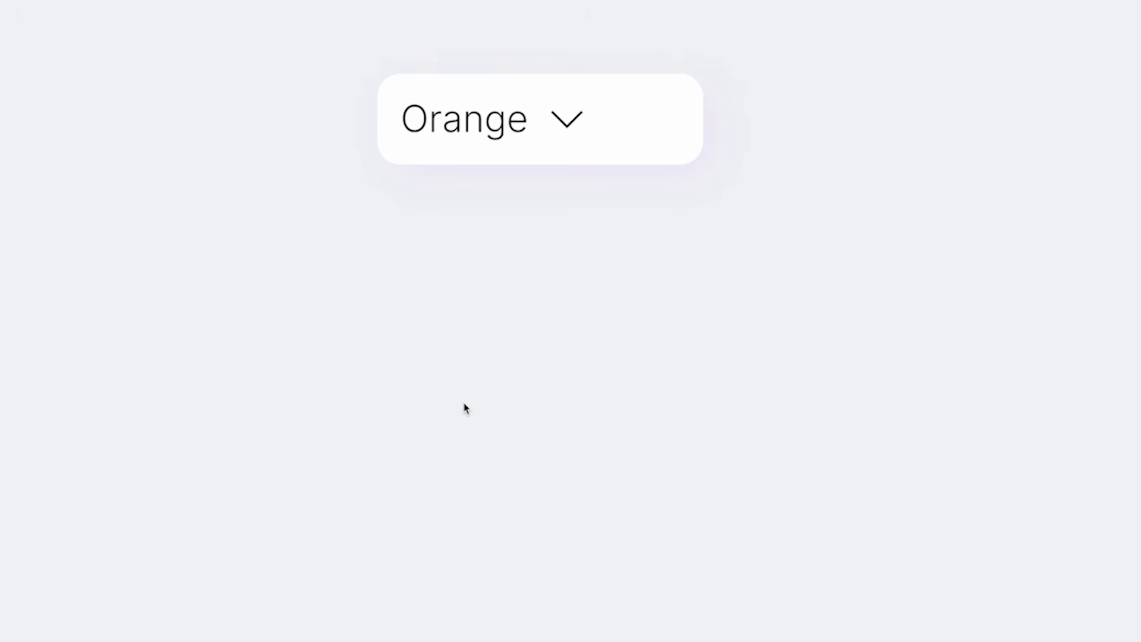
click(458, 124)
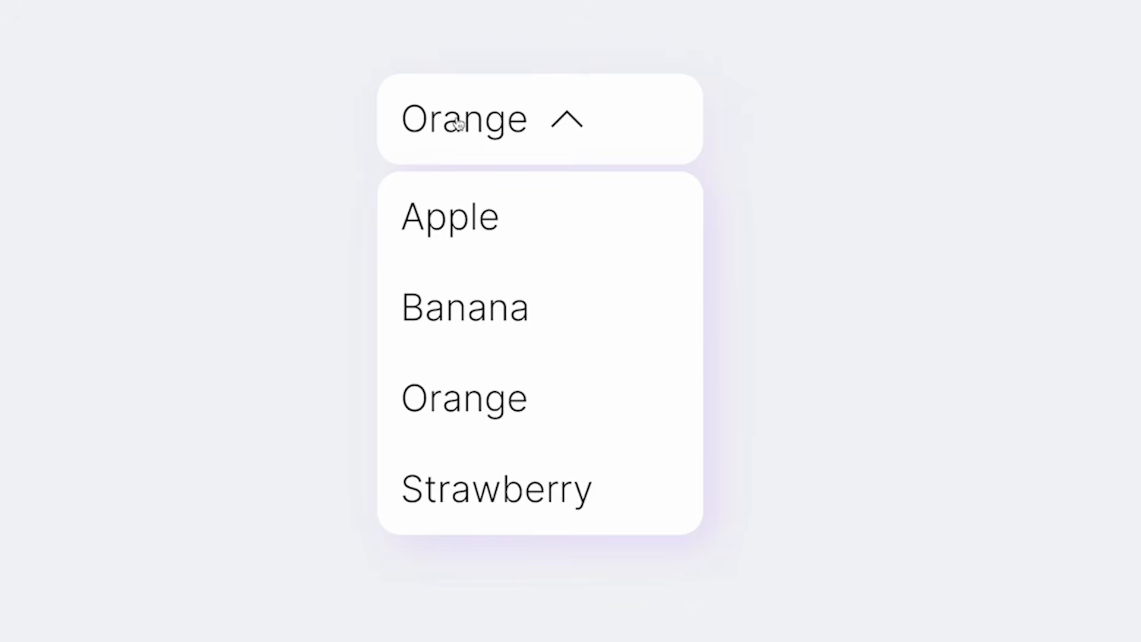
click(482, 512)
Test the previewed dropdown again by selecting Orange, collapsing and expanding the list, selecting Banana and reopening the list
click(491, 136)
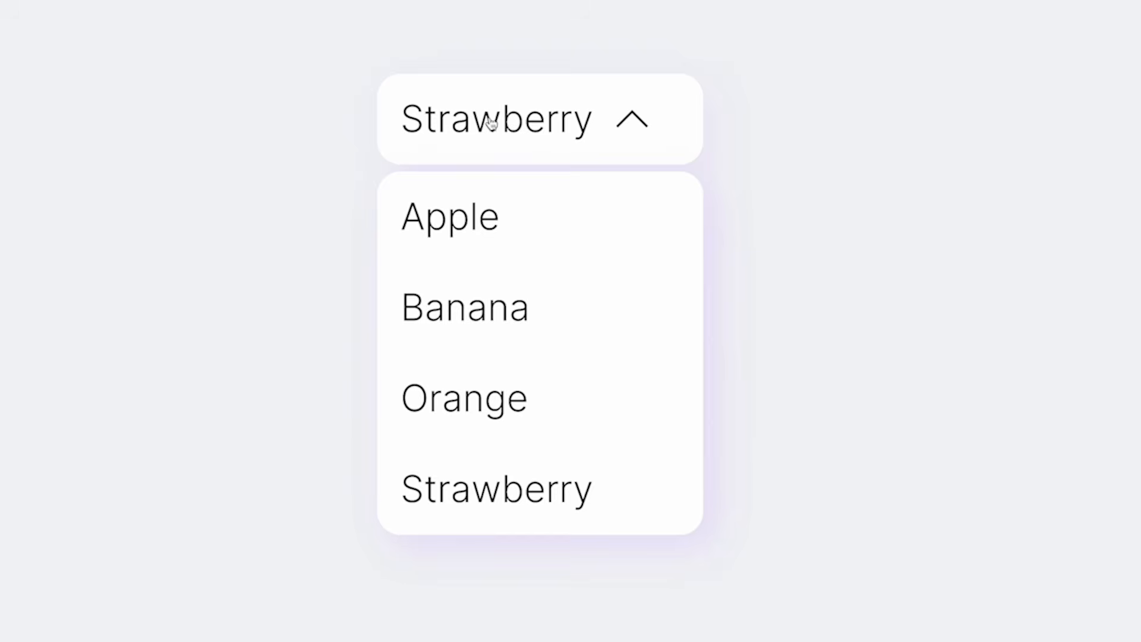
click(474, 396)
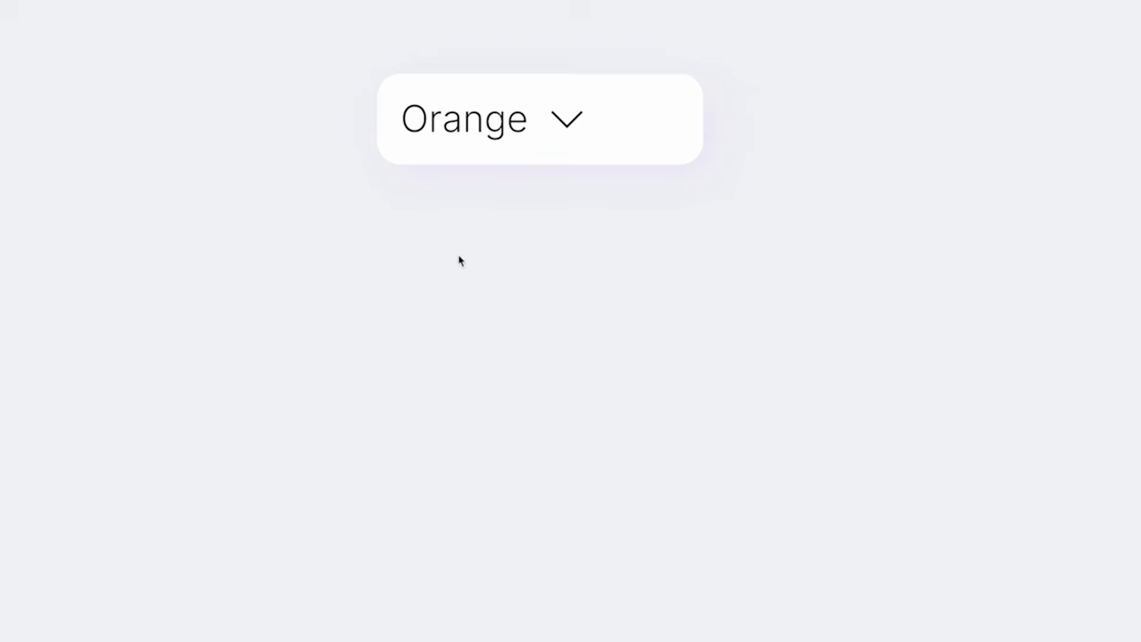
click(450, 114)
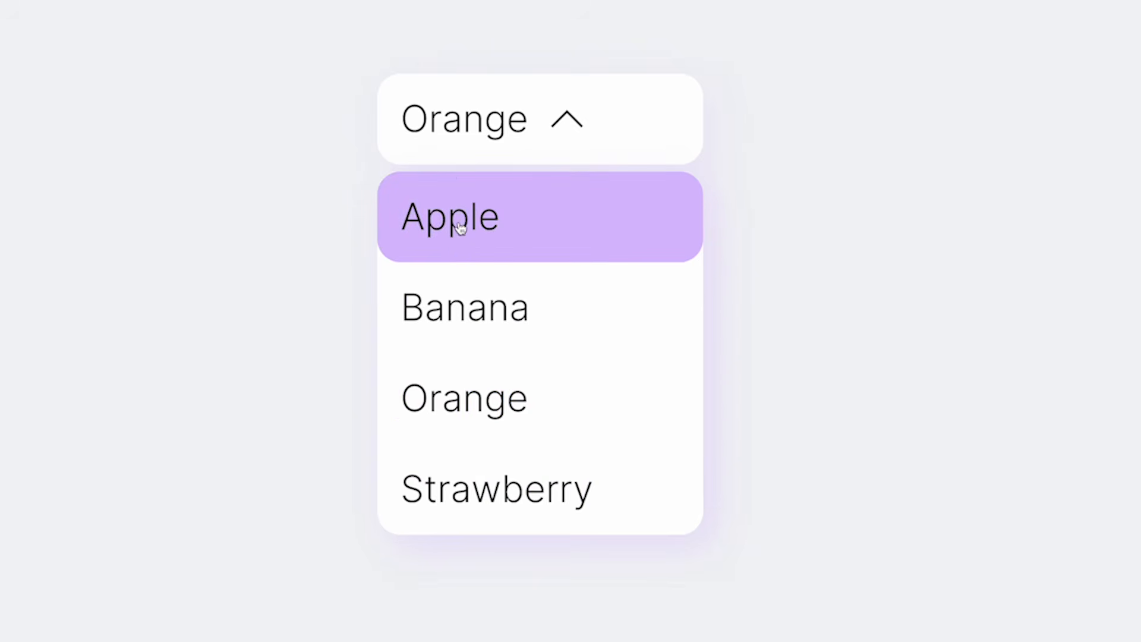
click(464, 114)
click(463, 114)
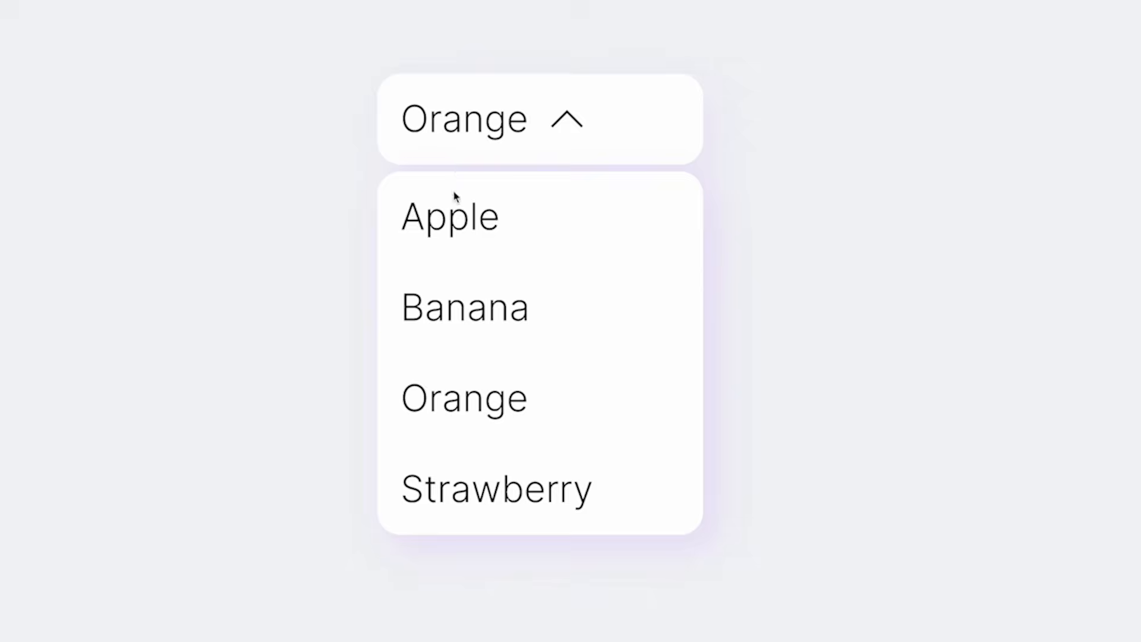
click(448, 326)
click(467, 122)
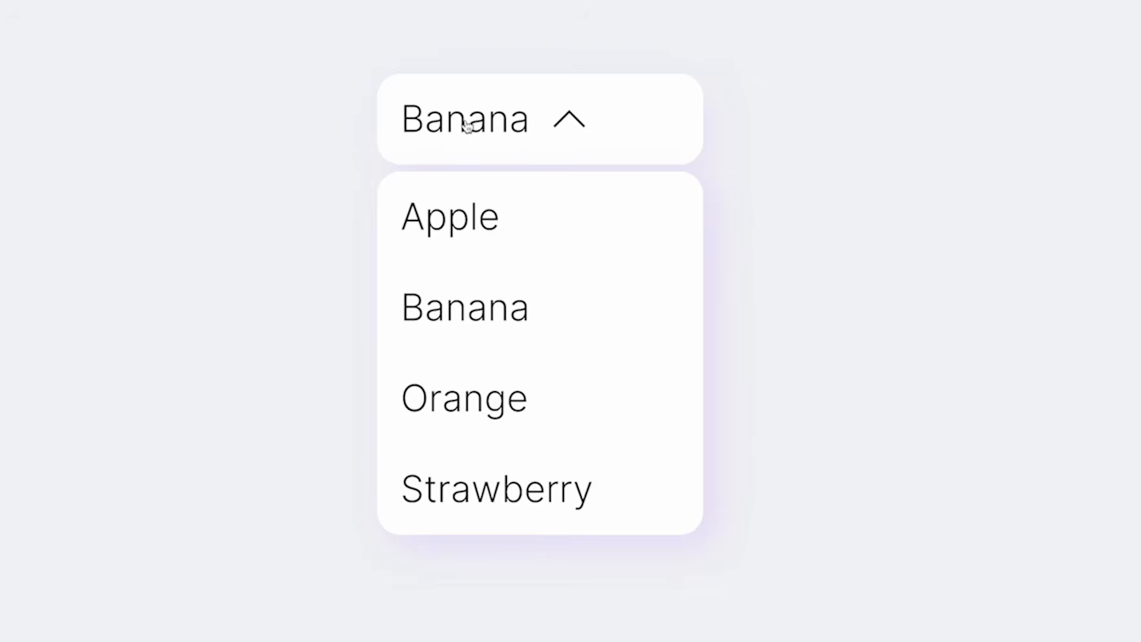